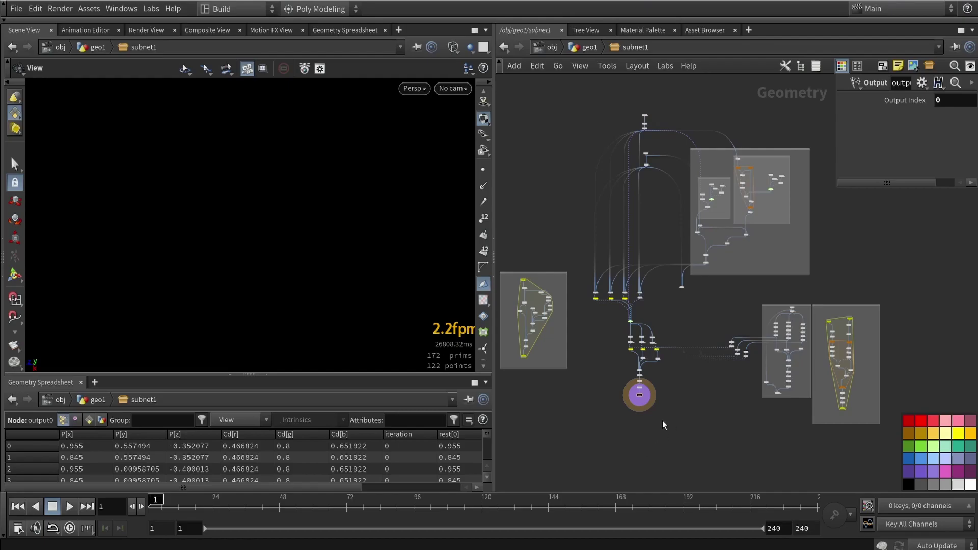
# Display the output of the python1 node and move it farther above sort1
pyautogui.scroll(6, 750, 160)
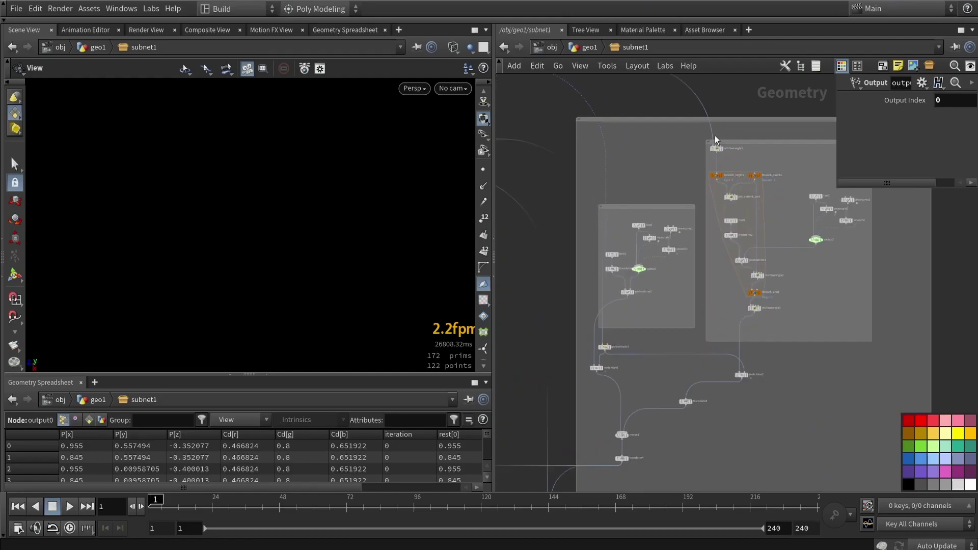
pyautogui.scroll(-5, 701, 253)
pyautogui.scroll(6, 600, 173)
pyautogui.scroll(-1, 622, 148)
pyautogui.moveTo(606, 144); pyautogui.dragTo(627, 206, button='middle')
pyautogui.scroll(5, 619, 210)
pyautogui.click(614, 169)
pyautogui.scroll(2, 600, 170)
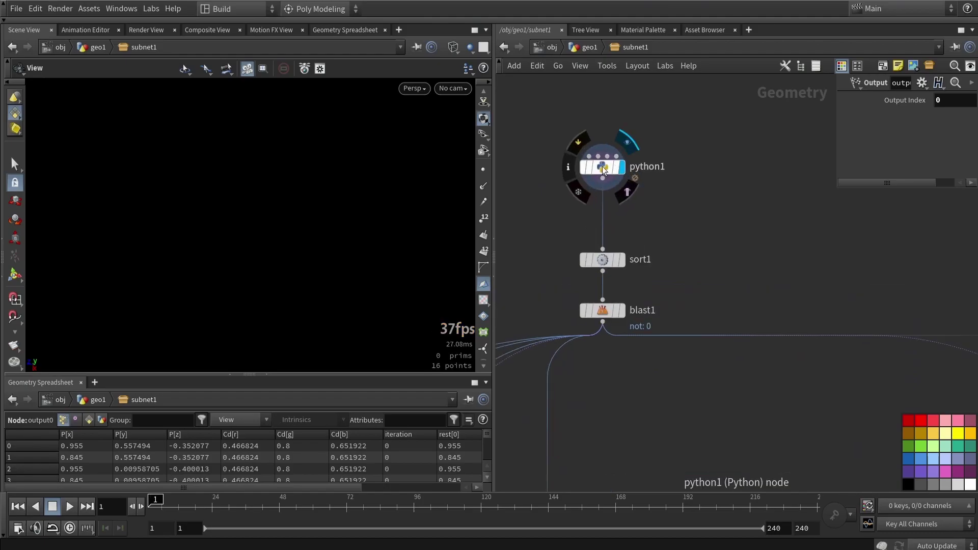
pyautogui.moveTo(602, 166); pyautogui.dragTo(603, 120)
pyautogui.click(603, 121)
pyautogui.press('g')
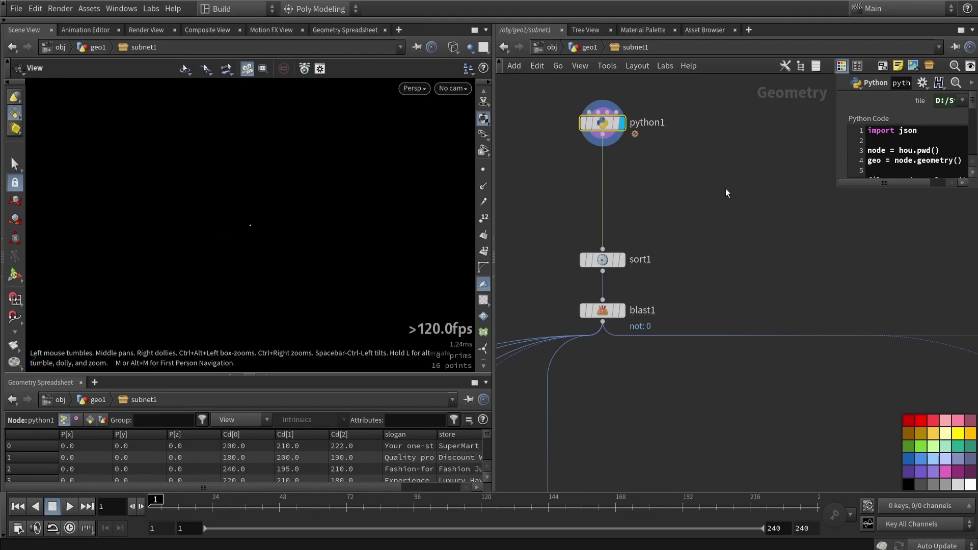
# Add a For-Each Point loop beside python1 and wire python1 into the loop's begin node
pyautogui.scroll(-6, 643, 251)
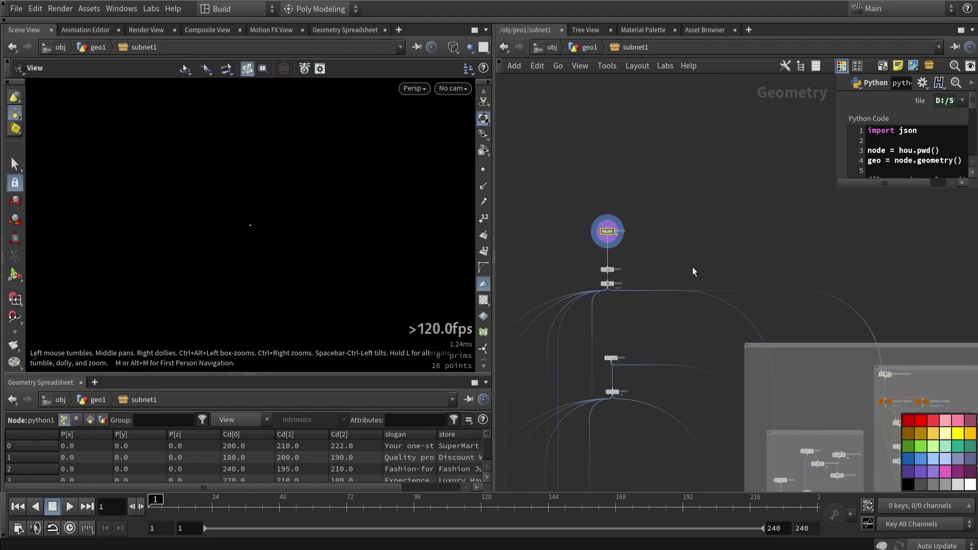
pyautogui.scroll(5, 614, 231)
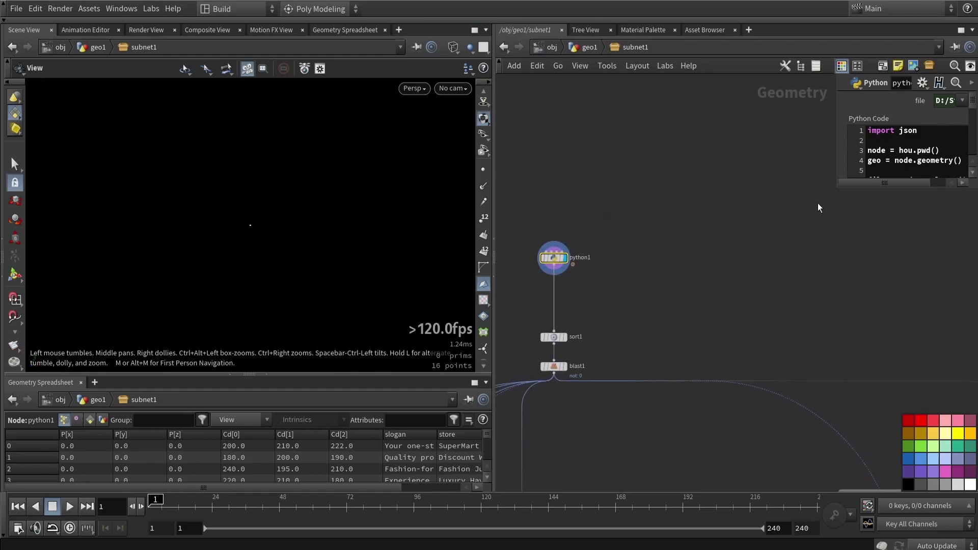
pyautogui.moveTo(835, 188); pyautogui.dragTo(761, 130)
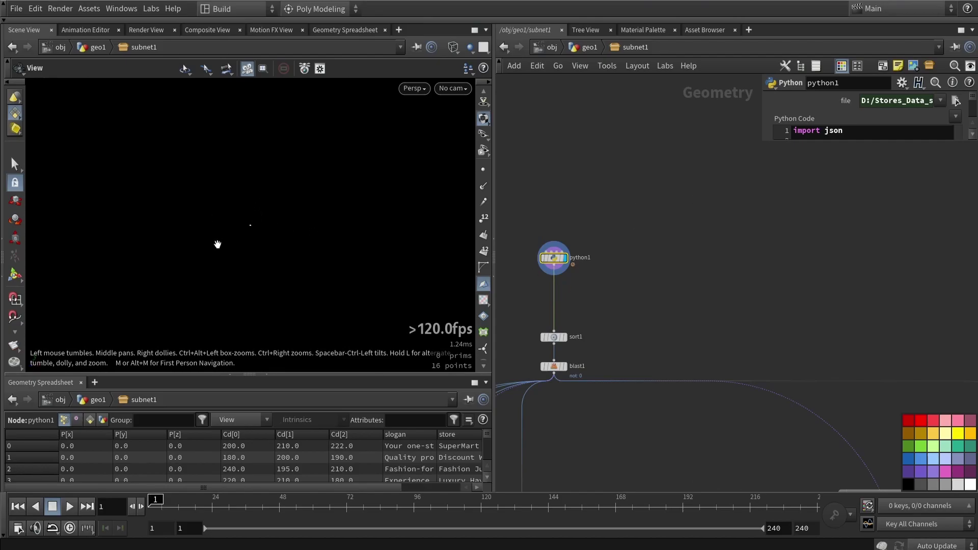
pyautogui.press('Tab')
pyautogui.write('for')
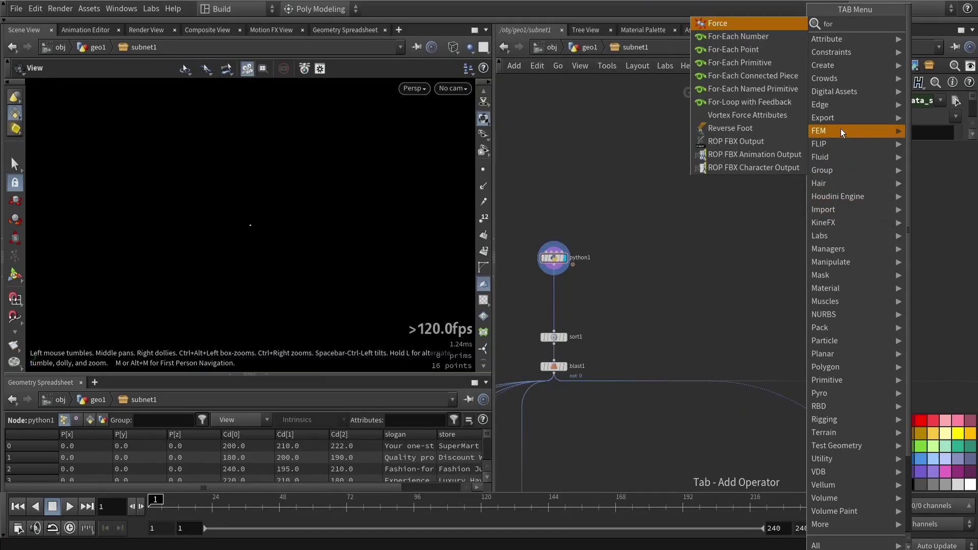
pyautogui.click(749, 50)
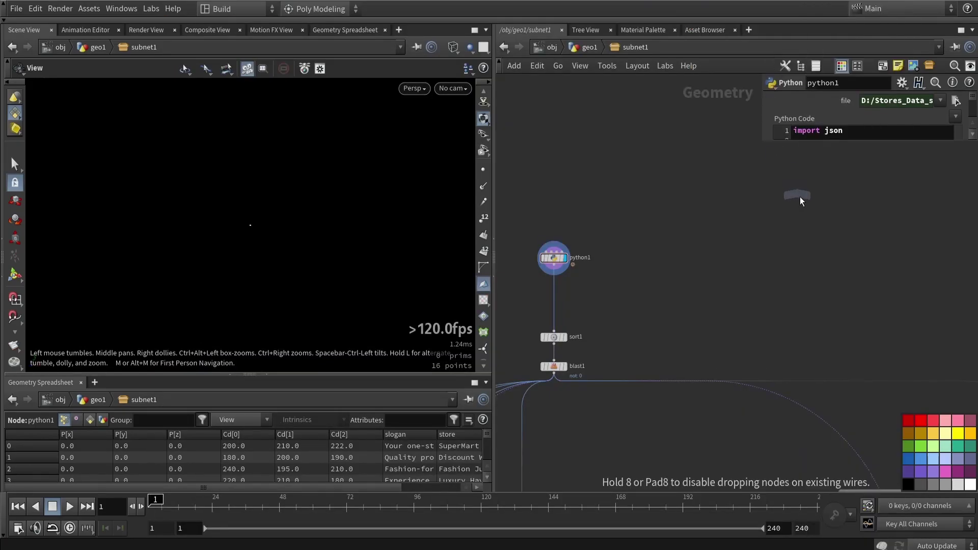
pyautogui.click(810, 202)
pyautogui.moveTo(553, 266); pyautogui.dragTo(818, 197)
# Space the new loop's begin and end nodes apart vertically and move the whole loop well away from the existing network
pyautogui.moveTo(798, 162); pyautogui.dragTo(616, 253, button='middle')
pyautogui.moveTo(620, 231); pyautogui.dragTo(723, 382)
pyautogui.scroll(-2, 667, 366)
pyautogui.scroll(-1, 666, 367)
pyautogui.moveTo(657, 329); pyautogui.dragTo(679, 392)
pyautogui.click(705, 286)
pyautogui.scroll(-5, 717, 340)
pyautogui.moveTo(760, 364); pyautogui.dragTo(696, 280)
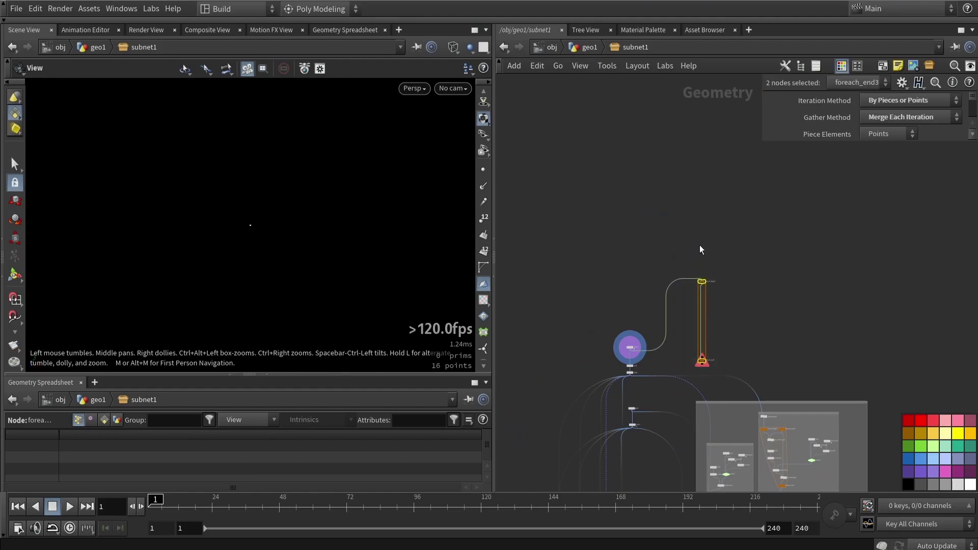
pyautogui.moveTo(721, 246); pyautogui.dragTo(628, 255, button='middle')
pyautogui.moveTo(610, 270); pyautogui.dragTo(902, 298)
pyautogui.moveTo(872, 274); pyautogui.dragTo(670, 247, button='middle')
pyautogui.scroll(4, 692, 286)
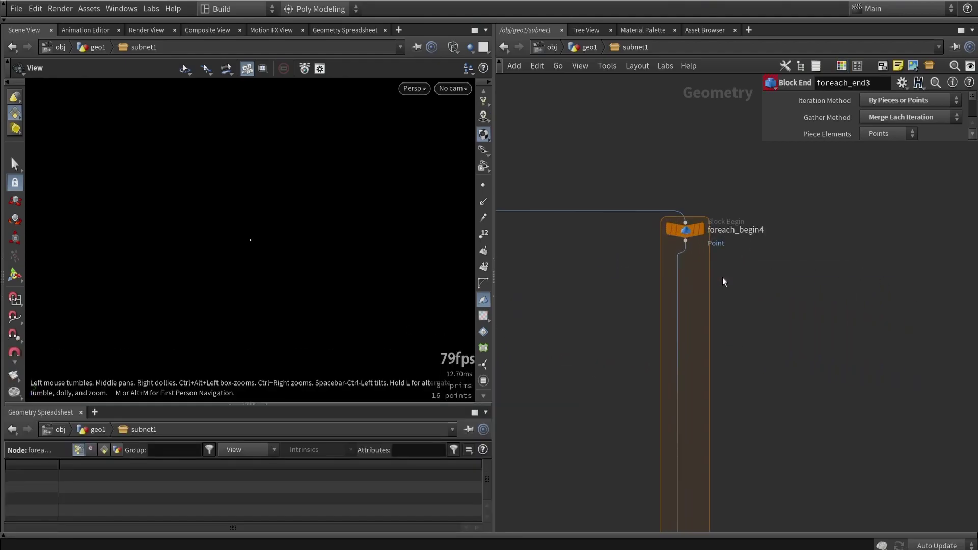
# Select python1 and review its store point data in the Geometry Spreadsheet
pyautogui.scroll(-2, 733, 270)
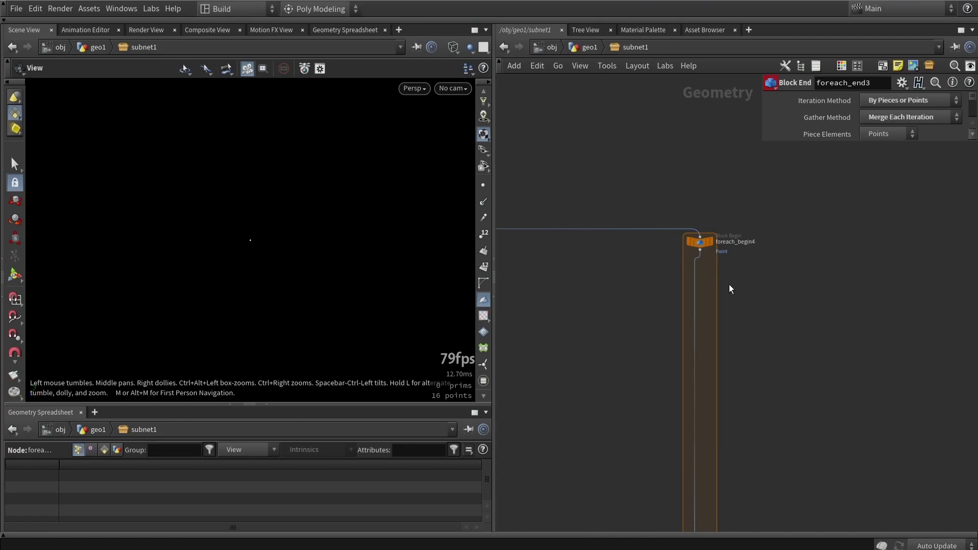
pyautogui.scroll(-6, 728, 284)
pyautogui.moveTo(729, 284); pyautogui.dragTo(895, 289, button='middle')
pyautogui.scroll(7, 558, 304)
pyautogui.moveTo(558, 305); pyautogui.dragTo(605, 301, button='middle')
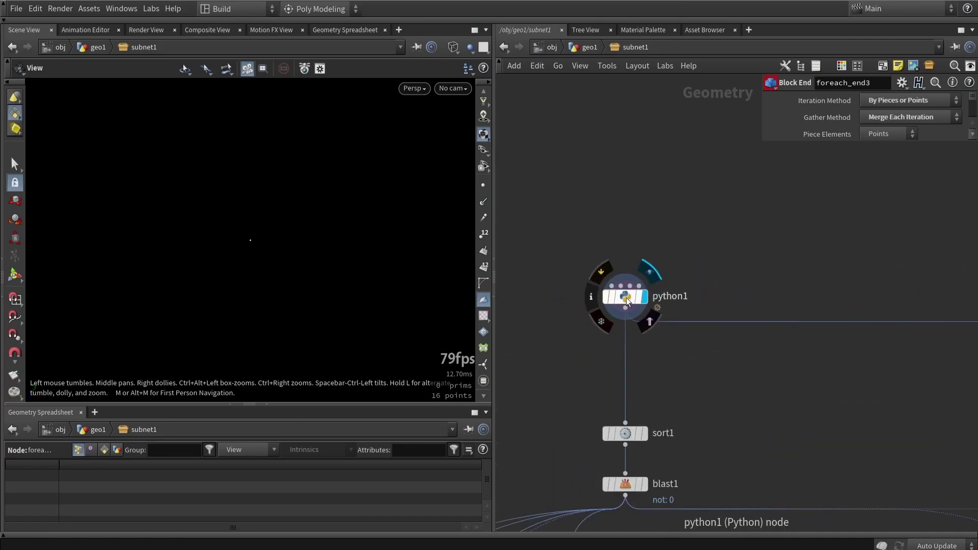
pyautogui.click(625, 297)
pyautogui.scroll(-3, 99, 484)
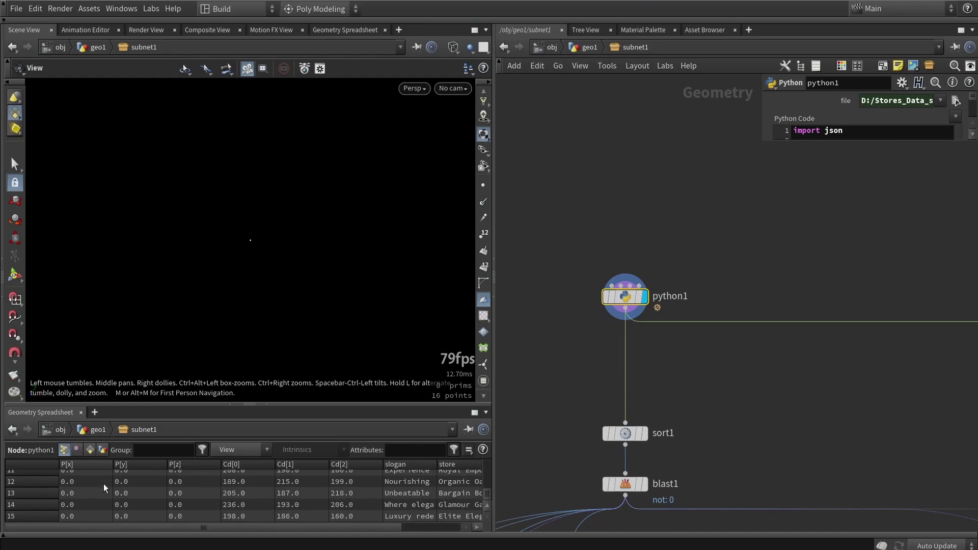
pyautogui.scroll(3, 68, 507)
pyautogui.scroll(-4, 54, 475)
pyautogui.scroll(-2, 560, 419)
pyautogui.scroll(-3, 560, 419)
# Add a Grid node above the new for-each loop and display it
pyautogui.moveTo(764, 413); pyautogui.dragTo(626, 410, button='middle')
pyautogui.scroll(-2, 626, 411)
pyautogui.moveTo(809, 406); pyautogui.dragTo(563, 409, button='middle')
pyautogui.scroll(3, 741, 399)
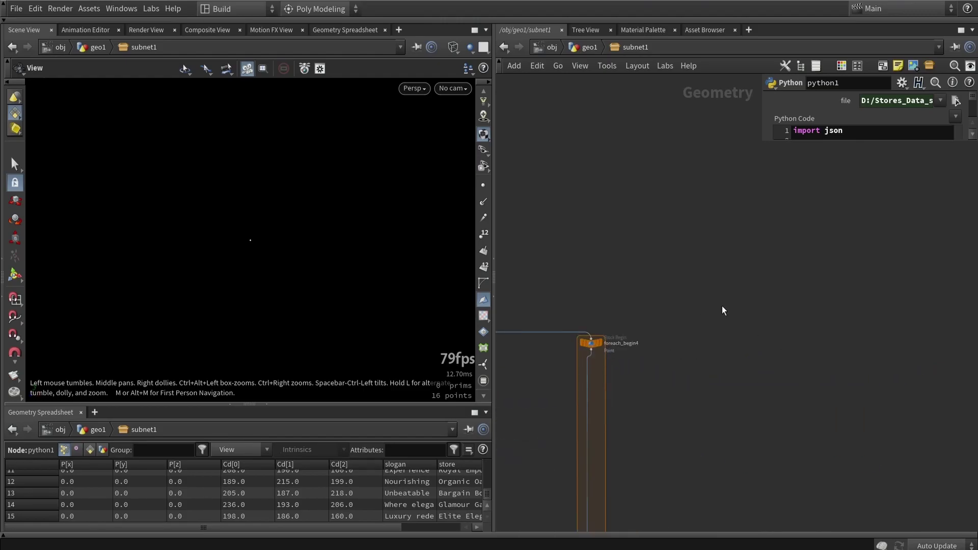
pyautogui.press('Tab')
pyautogui.write('b')
pyautogui.press('BackSpace')
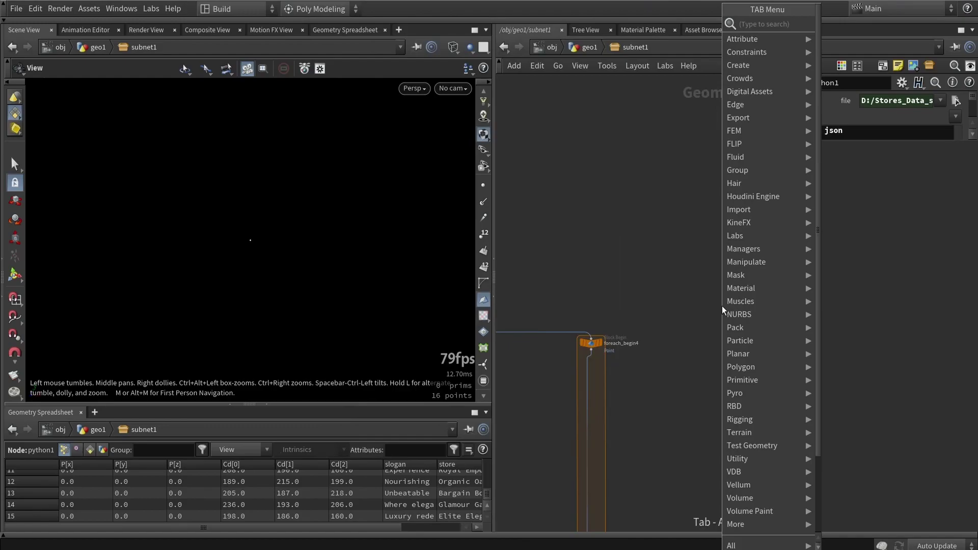
pyautogui.write('grid')
pyautogui.press('Return')
pyautogui.click(652, 289)
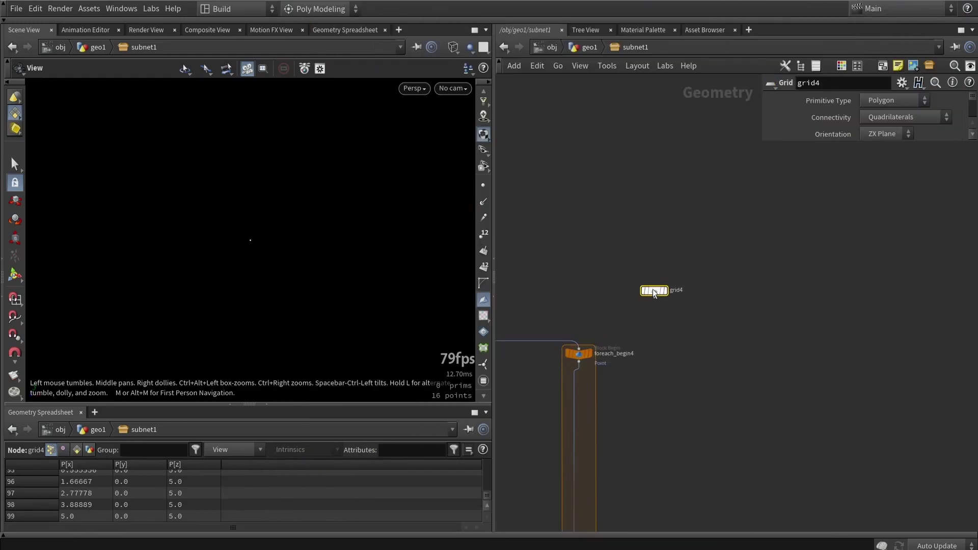
pyautogui.scroll(4, 662, 290)
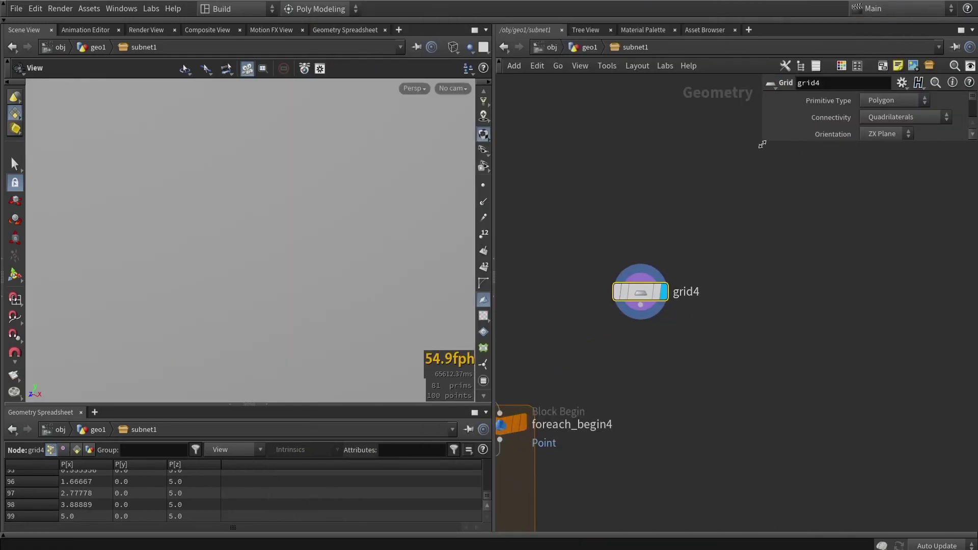
# Set the grid's rows and columns to 4 and show the wireframe over the shaded viewport geometry
pyautogui.moveTo(762, 145); pyautogui.dragTo(655, 240)
pyautogui.doubleClick(759, 196)
pyautogui.write('4')
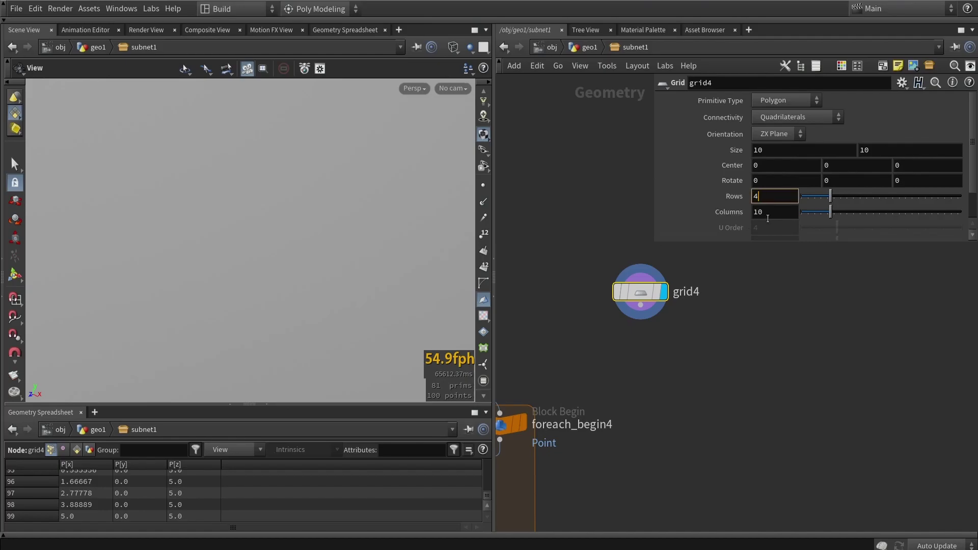
pyautogui.press('Tab')
pyautogui.write('4g')
pyautogui.hotkey('shift', 'w')
pyautogui.moveTo(297, 206)
pyautogui.mouseDown()
pyautogui.moveTo(310, 265)
pyautogui.moveTo(343, 284)
pyautogui.mouseUp()
# Set the grid's rows and columns to 5
pyautogui.moveTo(759, 196); pyautogui.dragTo(709, 202)
pyautogui.write('5')
pyautogui.press('Tab')
pyautogui.write('5')
pyautogui.moveTo(316, 212); pyautogui.dragTo(241, 160)
pyautogui.moveTo(372, 266); pyautogui.dragTo(347, 274)
pyautogui.scroll(-5, 659, 322)
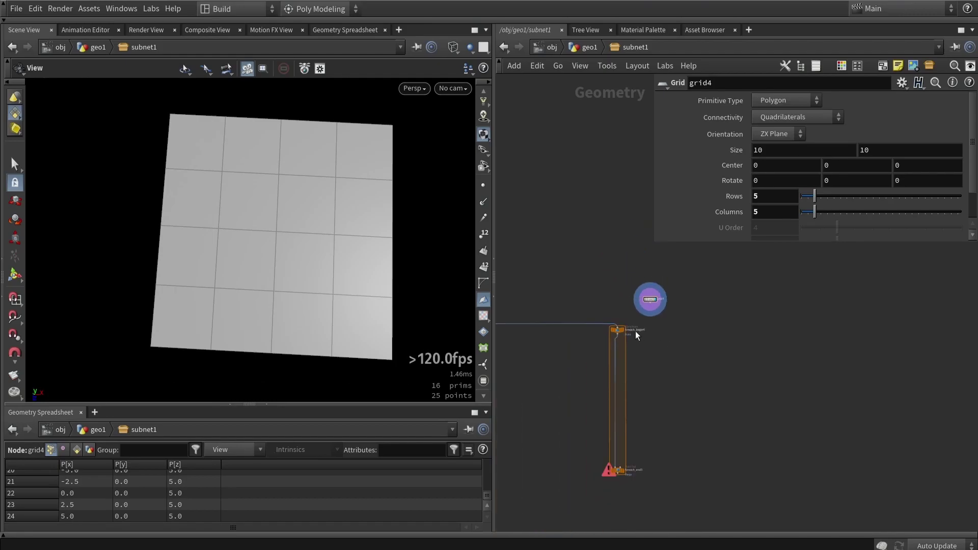
pyautogui.moveTo(650, 404); pyautogui.dragTo(609, 296, button='middle')
pyautogui.scroll(-4, 610, 296)
pyautogui.scroll(3, 598, 276)
pyautogui.scroll(-4, 599, 274)
pyautogui.scroll(3, 603, 266)
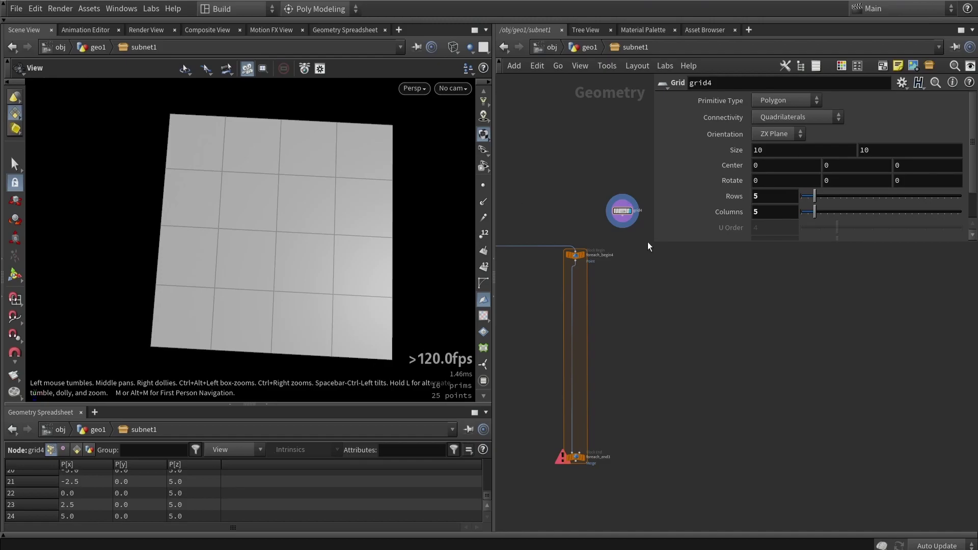
# Duplicate the for-each loop's begin node and set the copy's method to Fetch Input
pyautogui.moveTo(656, 248); pyautogui.dragTo(764, 239)
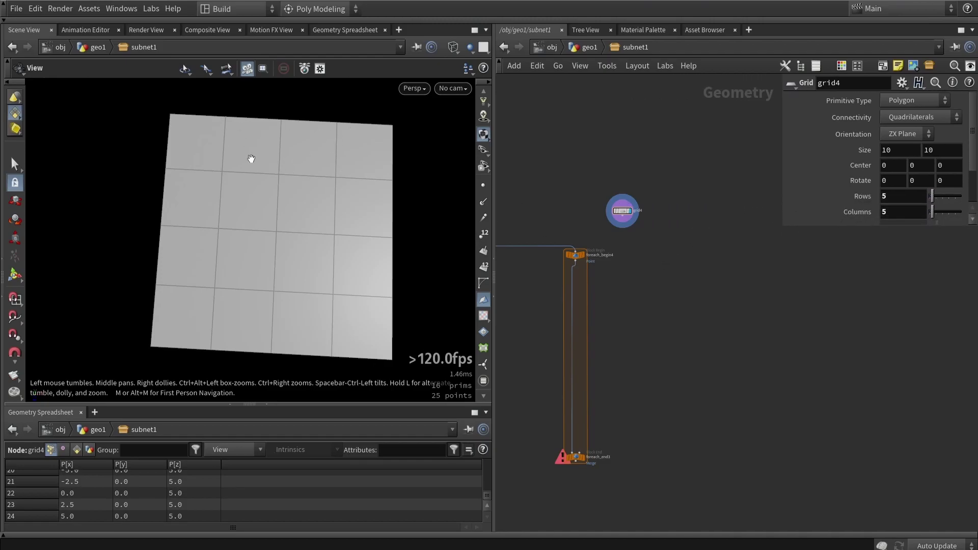
pyautogui.scroll(3, 601, 241)
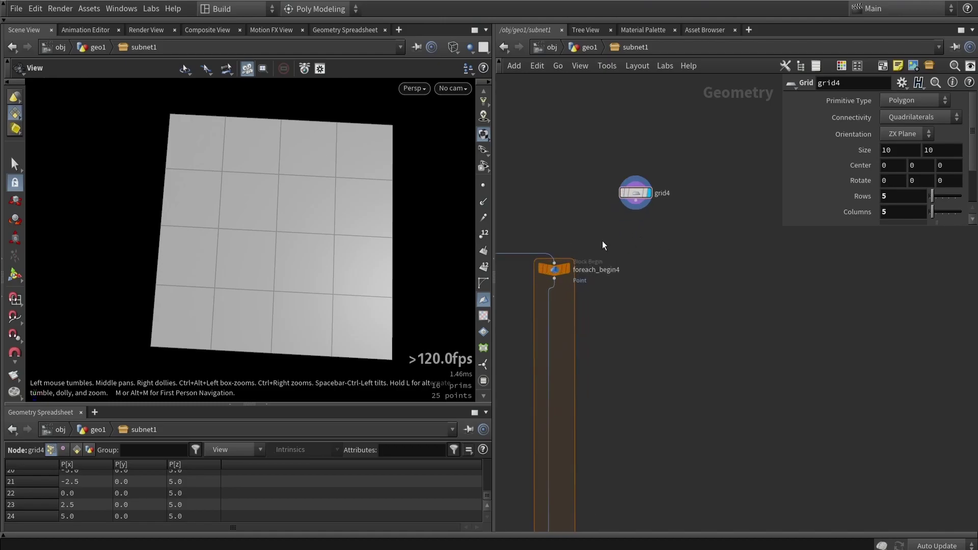
pyautogui.click(554, 276)
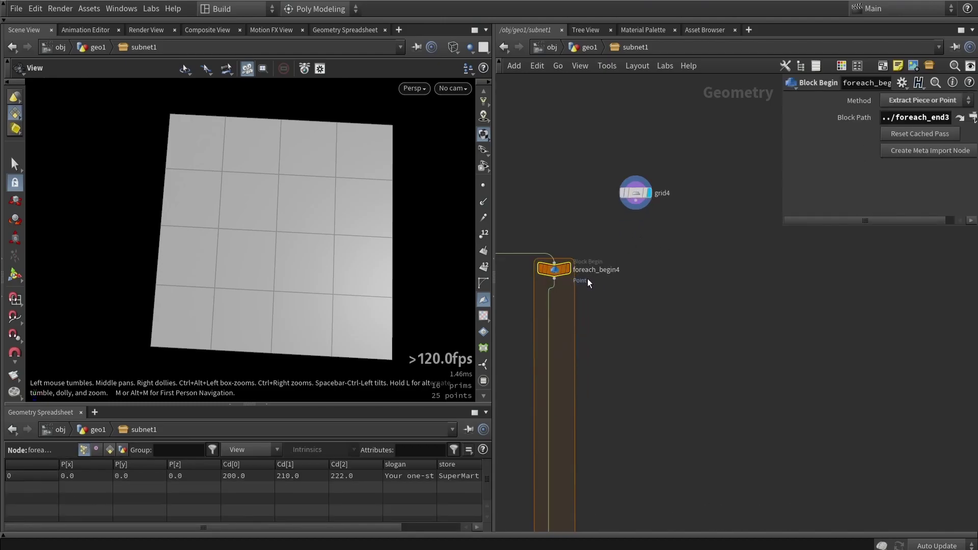
pyautogui.keyDown('alt'); pyautogui.moveTo(562, 273); pyautogui.dragTo(701, 274); pyautogui.keyUp('alt')
pyautogui.scroll(2, 698, 274)
pyautogui.click(916, 101)
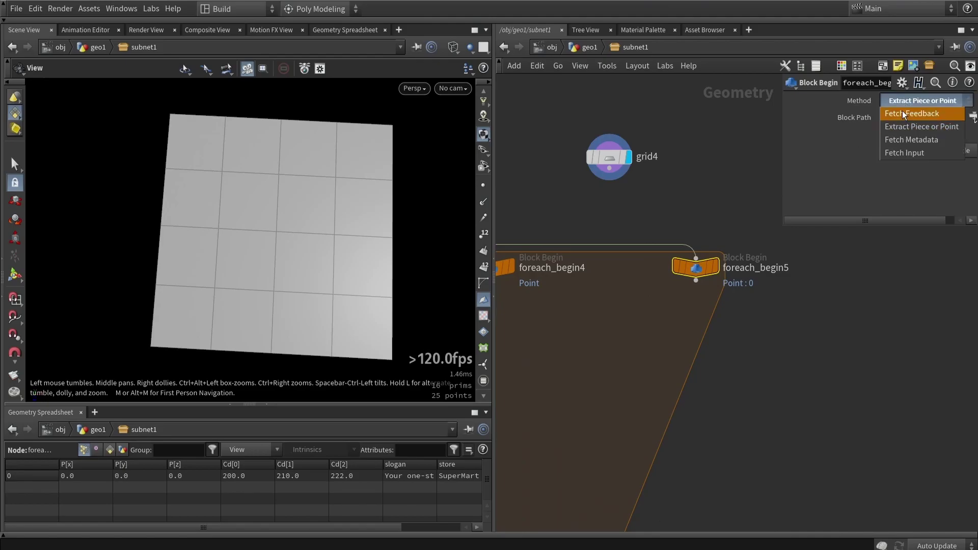
pyautogui.click(907, 152)
# Wire the grid into the Fetch Input begin node and move the point begin node slightly lower
pyautogui.moveTo(609, 168); pyautogui.dragTo(625, 271)
pyautogui.scroll(-3, 704, 178)
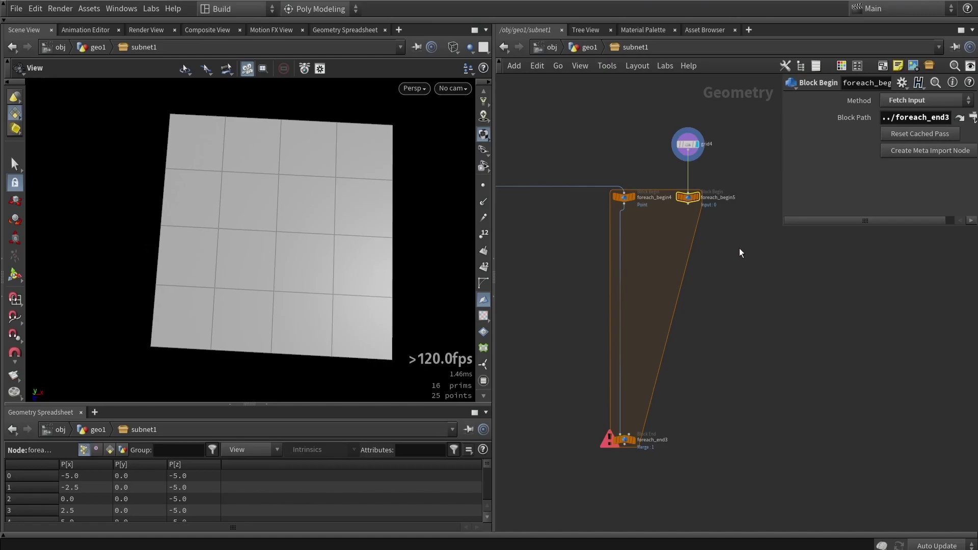
pyautogui.scroll(3, 614, 198)
pyautogui.moveTo(630, 198); pyautogui.dragTo(631, 238)
# Copy the two nested network boxes and the nodes below them in the large network box, leaving out its last node
pyautogui.scroll(-10, 732, 333)
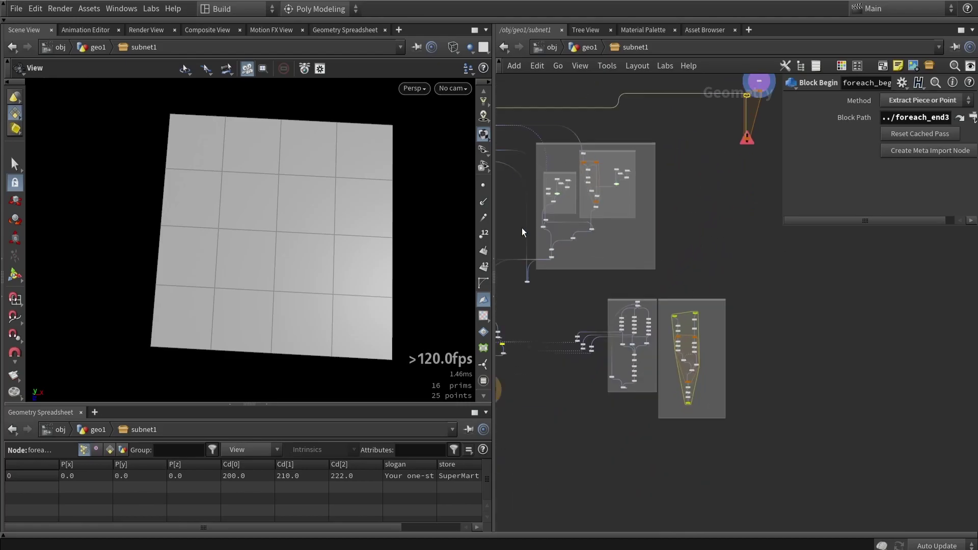
pyautogui.scroll(4, 522, 236)
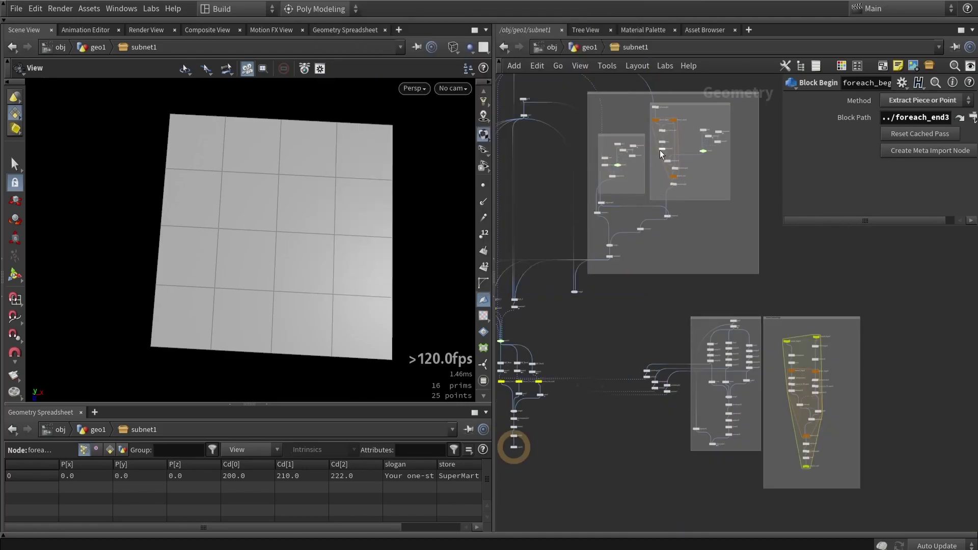
pyautogui.moveTo(661, 155); pyautogui.dragTo(672, 262, button='middle')
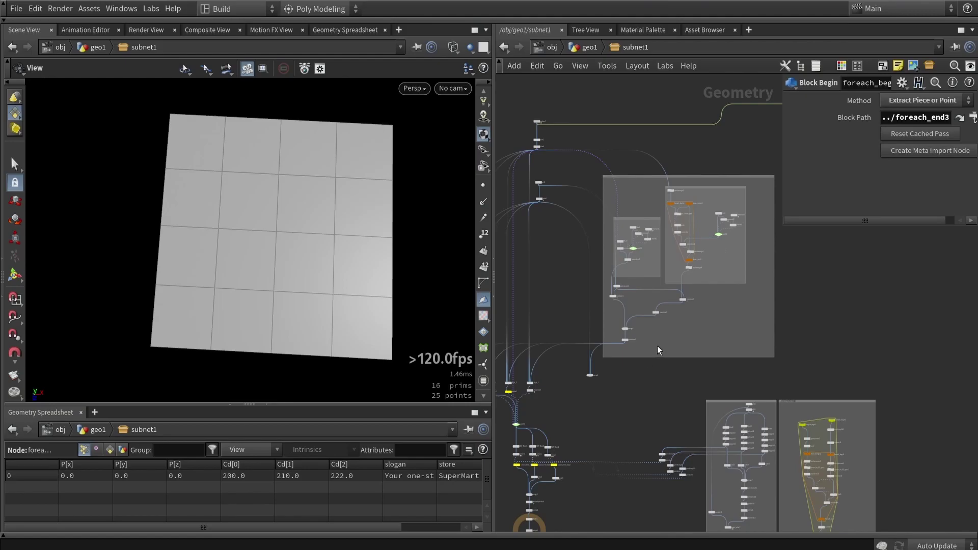
pyautogui.scroll(2, 631, 189)
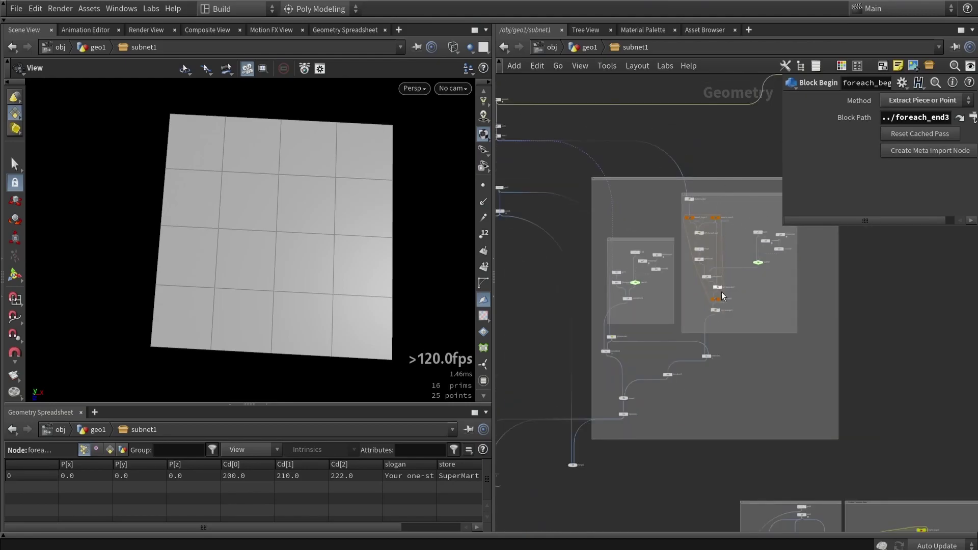
pyautogui.moveTo(808, 405); pyautogui.dragTo(597, 187)
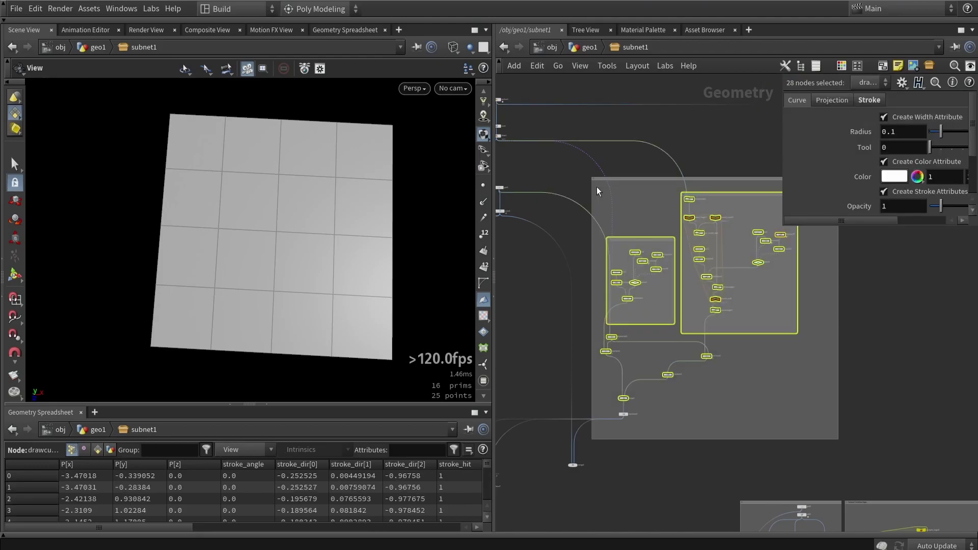
pyautogui.hotkey('ctrl', 'c')
# Insert a Subnetwork node after the point begin node inside the new for-each loop and rename it Make_font
pyautogui.click(769, 287)
pyautogui.press('Tab')
pyautogui.write('subn')
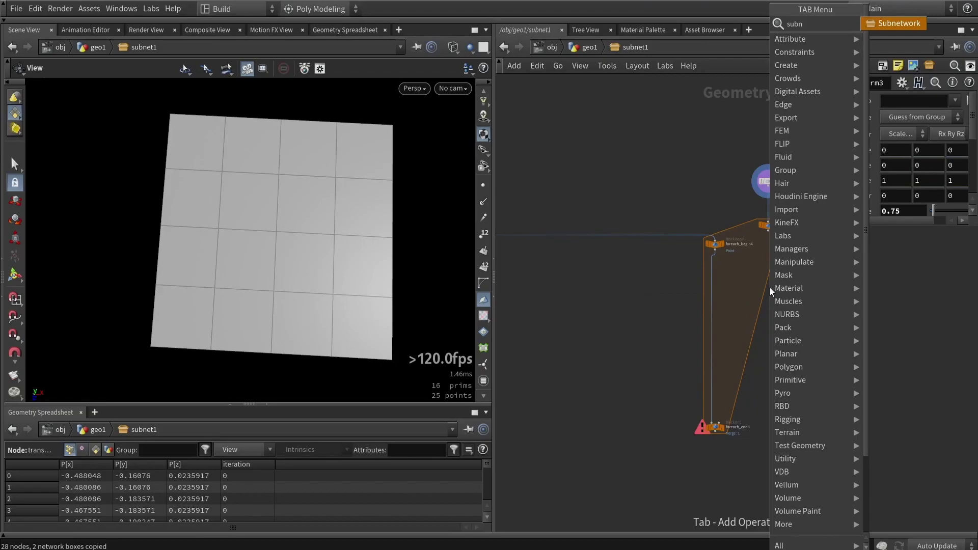
pyautogui.press('Return')
pyautogui.click(731, 297)
pyautogui.scroll(3, 713, 290)
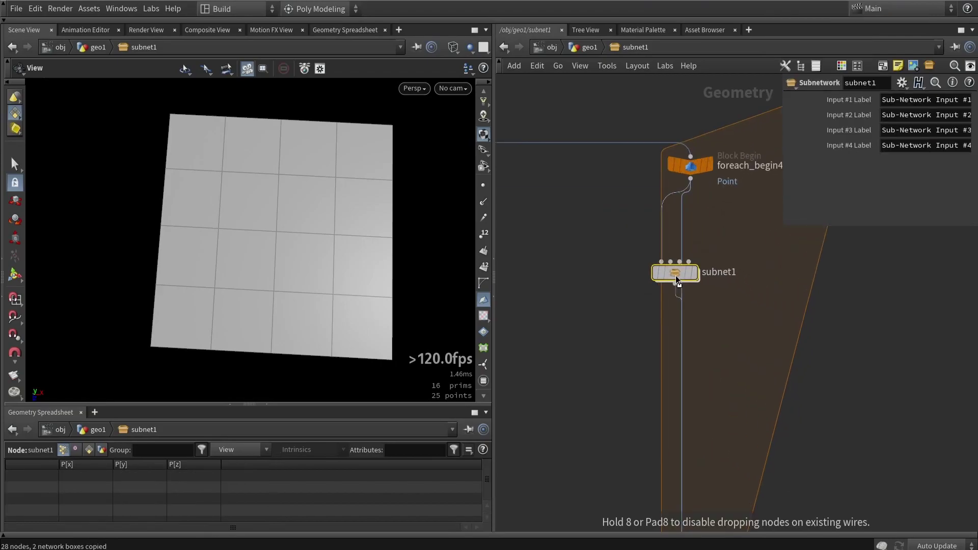
pyautogui.doubleClick(713, 273)
pyautogui.write('Make_font')
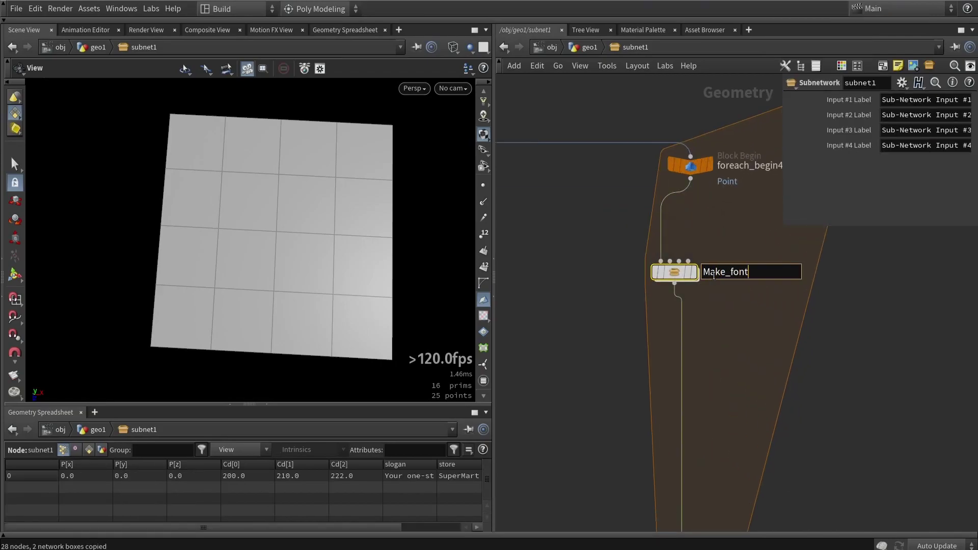
pyautogui.press('Return')
# Paste the copied nodes and network boxes inside the Make_font subnetwork
pyautogui.doubleClick(674, 273)
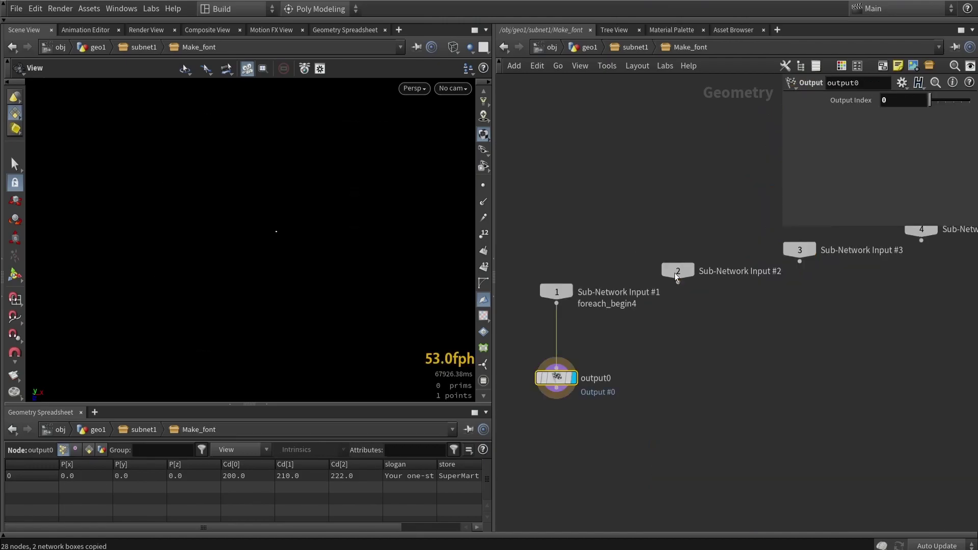
pyautogui.hotkey('ctrl', 'v')
pyautogui.scroll(2, 761, 289)
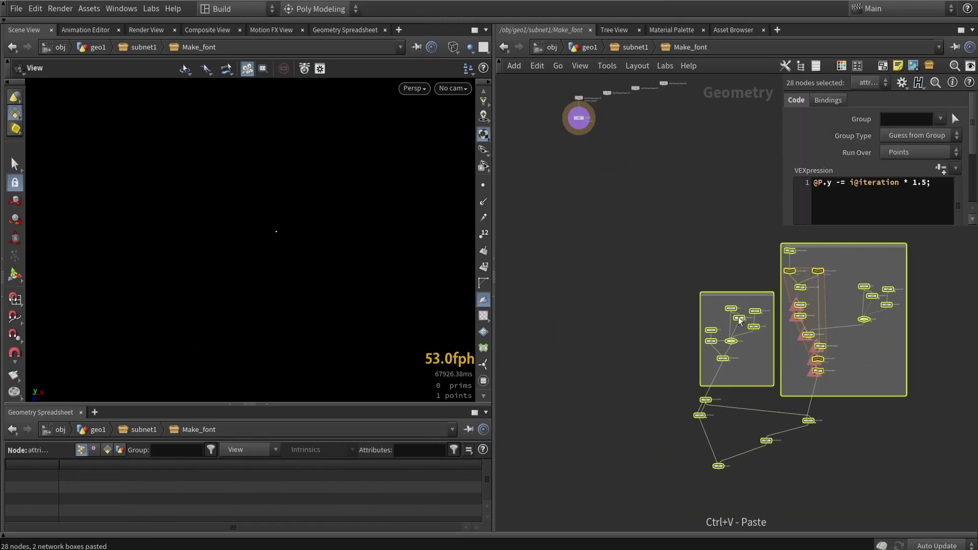
# Place the pasted nodes and move the output node well below the first subnetwork input
pyautogui.moveTo(710, 265); pyautogui.dragTo(669, 211)
pyautogui.click(652, 165)
pyautogui.moveTo(595, 124); pyautogui.dragTo(601, 197, button='middle')
pyautogui.scroll(3, 601, 194)
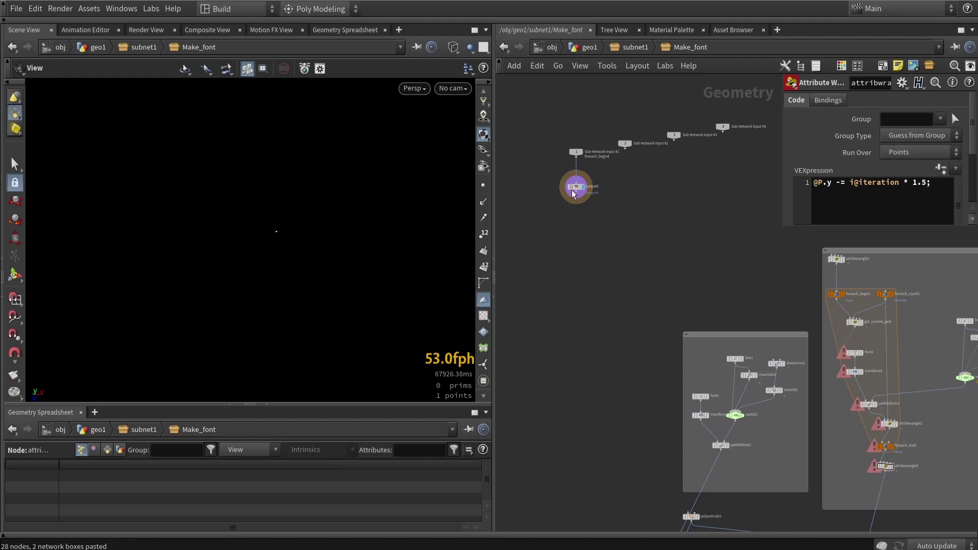
pyautogui.moveTo(572, 189); pyautogui.dragTo(557, 376)
# Insert a Null between the first subnetwork input and the output node and rename it Data
pyautogui.press('Tab')
pyautogui.write('null')
pyautogui.press('Return')
pyautogui.click(586, 222)
pyautogui.scroll(3, 585, 223)
pyautogui.moveTo(585, 229); pyautogui.dragTo(563, 157)
pyautogui.doubleClick(586, 154)
pyautogui.write('Data')
pyautogui.press('Return')
pyautogui.scroll(-3, 585, 154)
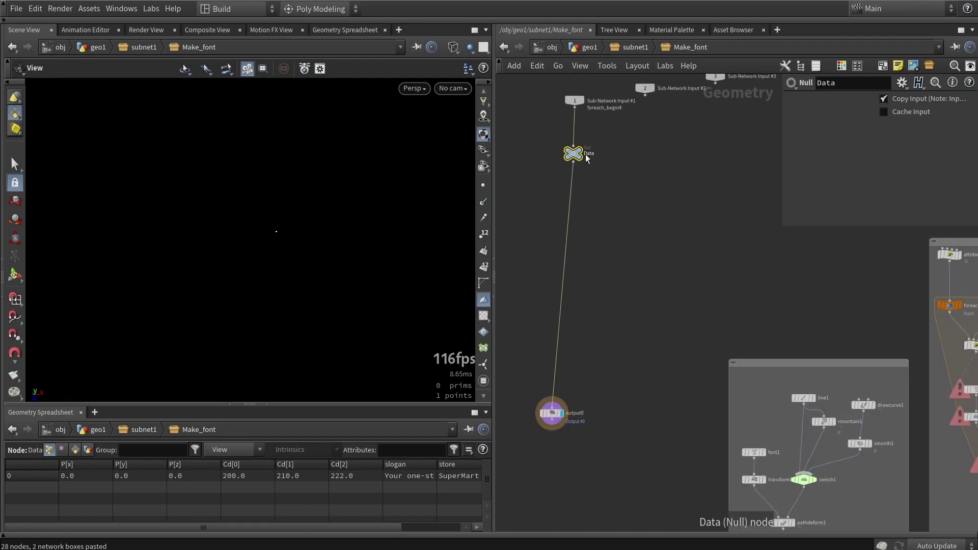
pyautogui.moveTo(578, 153); pyautogui.dragTo(581, 141)
# Set the Spare Input 0 of font1 to the Data null
pyautogui.moveTo(628, 196); pyautogui.dragTo(575, 215, button='middle')
pyautogui.click(718, 469)
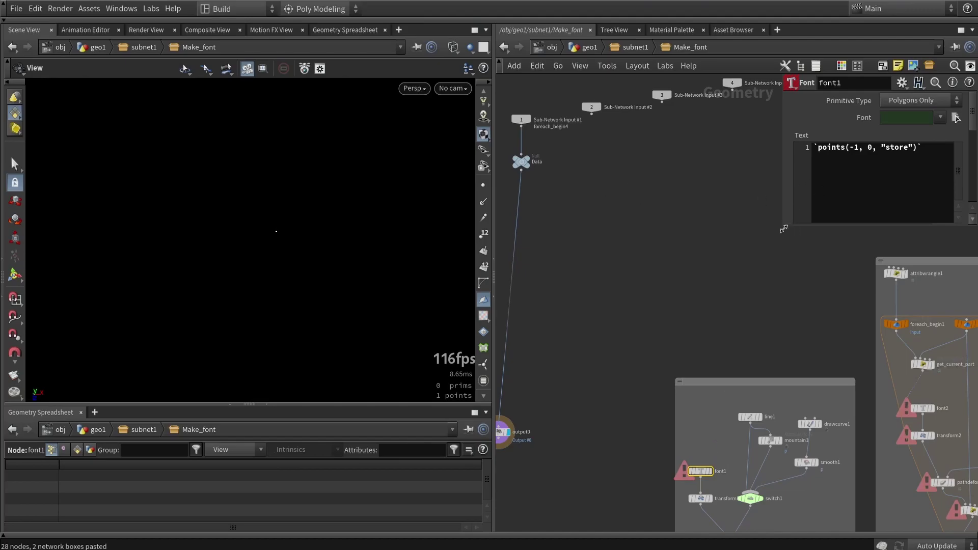
pyautogui.moveTo(793, 230); pyautogui.dragTo(640, 268)
pyautogui.scroll(-5, 660, 200)
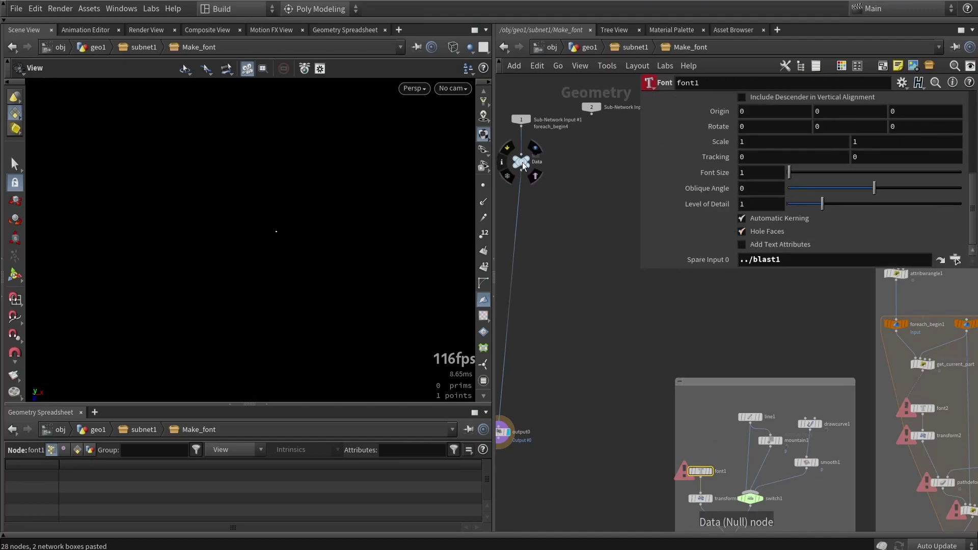
pyautogui.moveTo(521, 162); pyautogui.dragTo(789, 260)
# Display font1 and change its Font reference to chs("../../file2")
pyautogui.scroll(3, 706, 466)
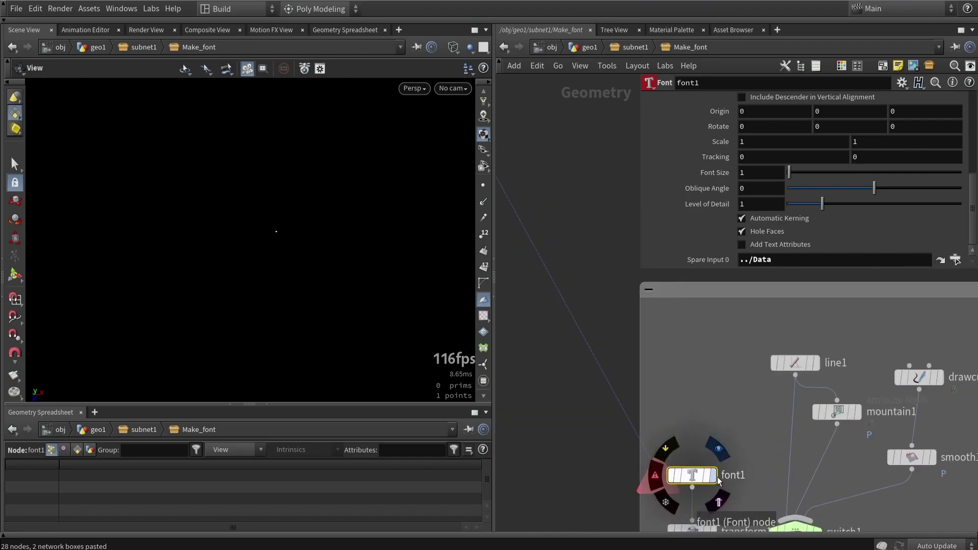
pyautogui.scroll(5, 784, 184)
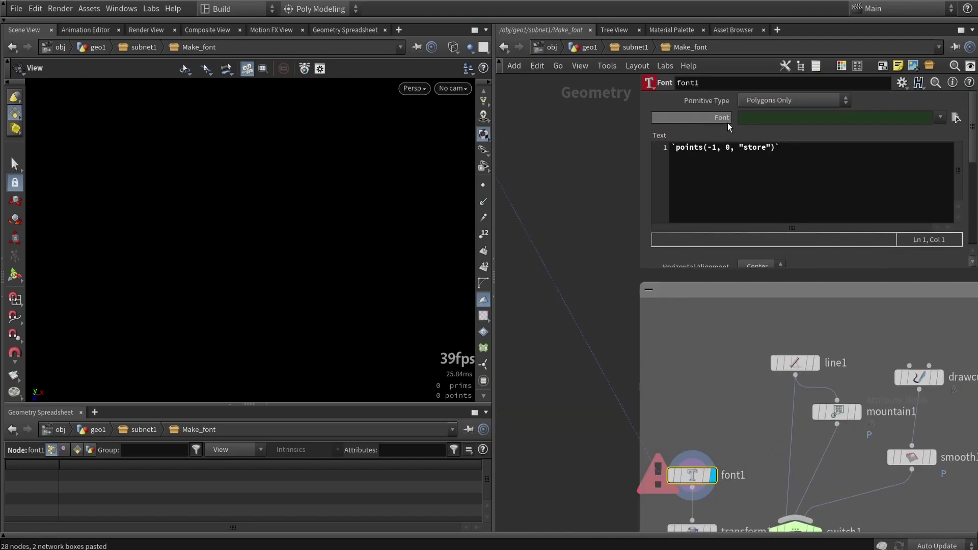
pyautogui.click(723, 118)
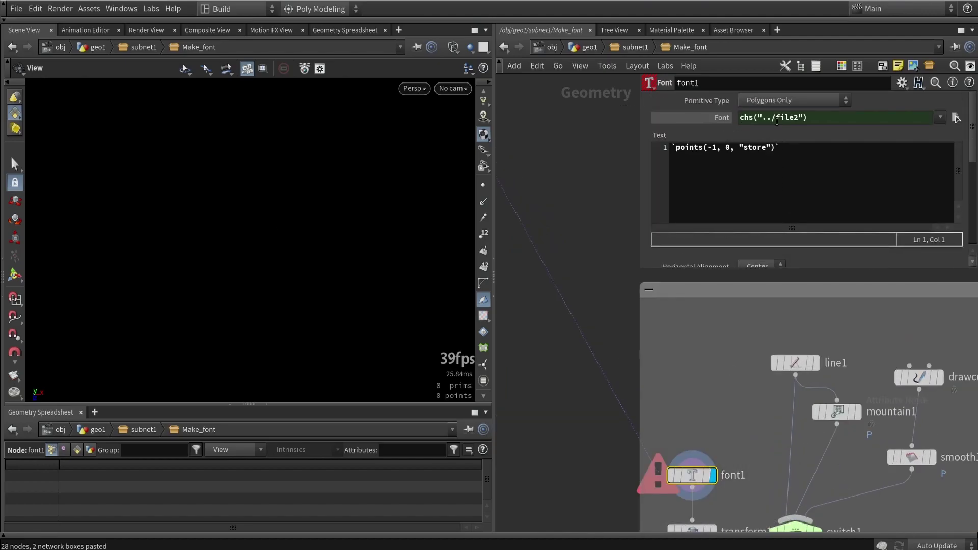
pyautogui.write('../')
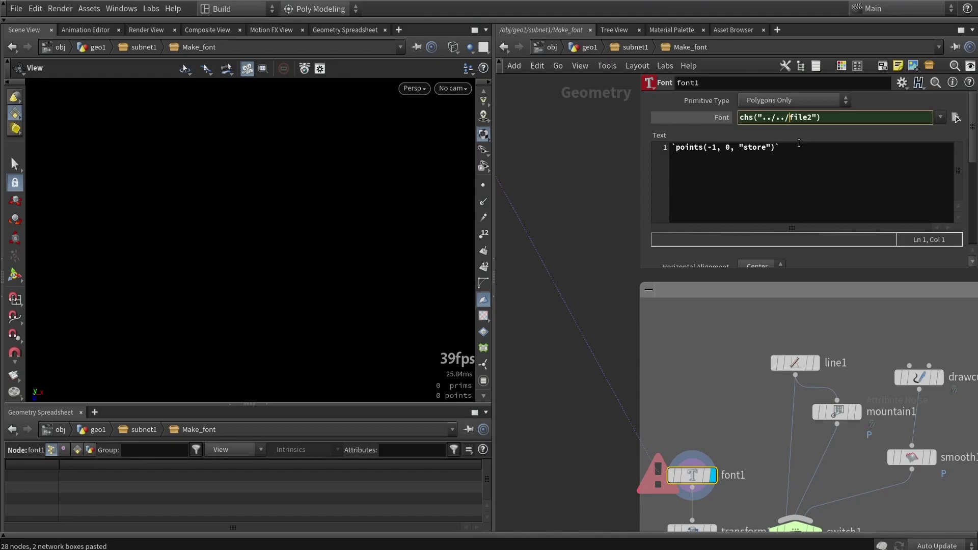
pyautogui.scroll(-5, 662, 331)
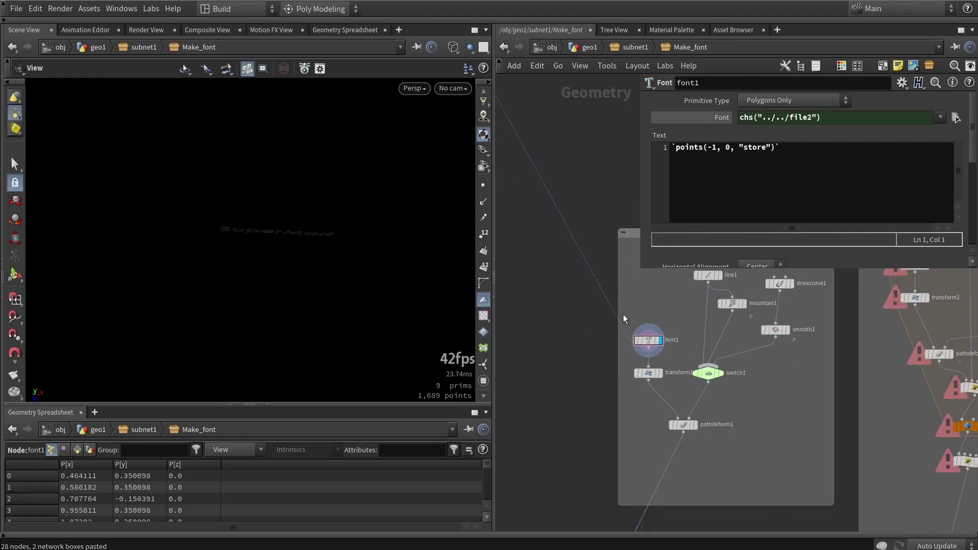
# Change the Select Input expression of switch1 to ch("../../input")
pyautogui.click(703, 363)
pyautogui.scroll(2, 705, 362)
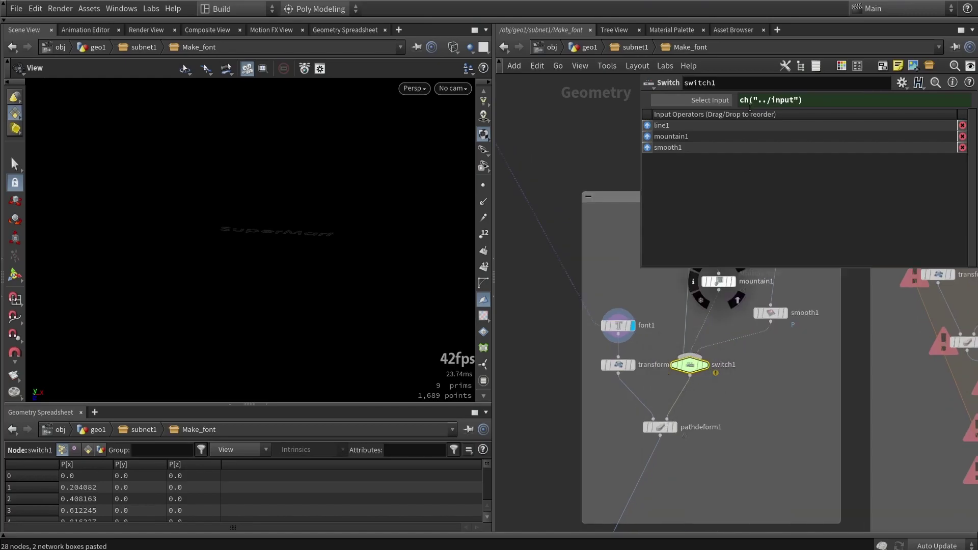
pyautogui.click(773, 101)
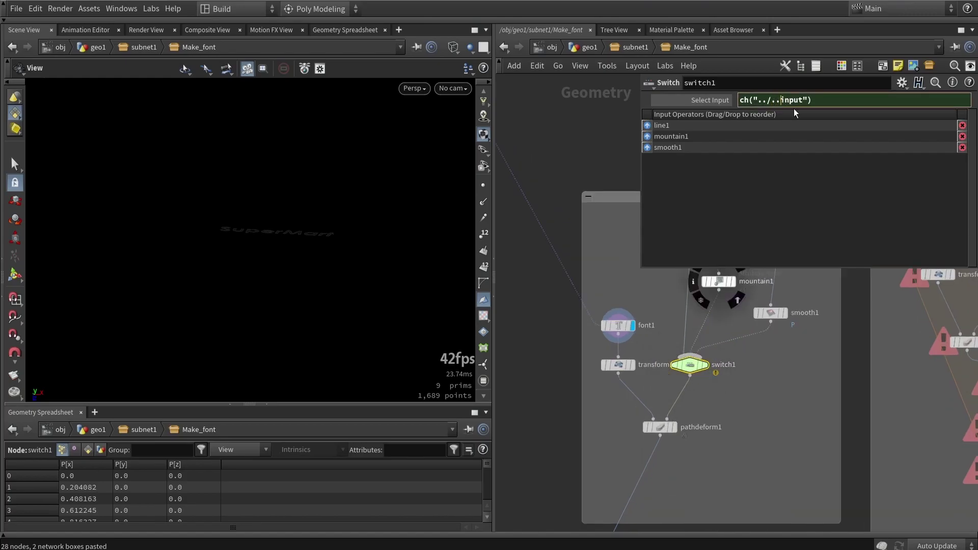
pyautogui.click(755, 414)
# Wire the Data null into attribwrangle1 and extend the upper edge of its network box
pyautogui.moveTo(757, 420); pyautogui.dragTo(626, 476, button='middle')
pyautogui.scroll(-5, 625, 477)
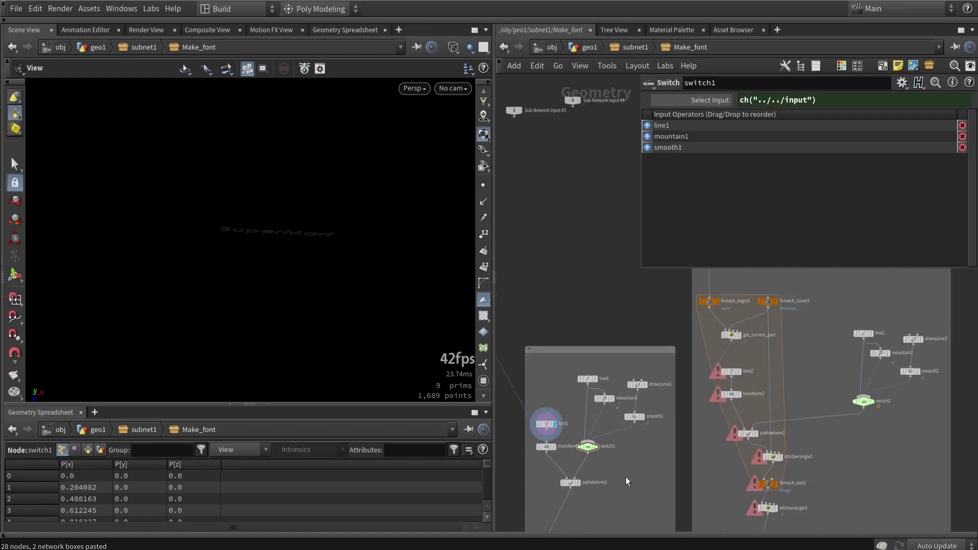
pyautogui.scroll(5, 678, 416)
pyautogui.moveTo(638, 378); pyautogui.dragTo(810, 489, button='middle')
pyautogui.scroll(-3, 810, 490)
pyautogui.scroll(2, 563, 383)
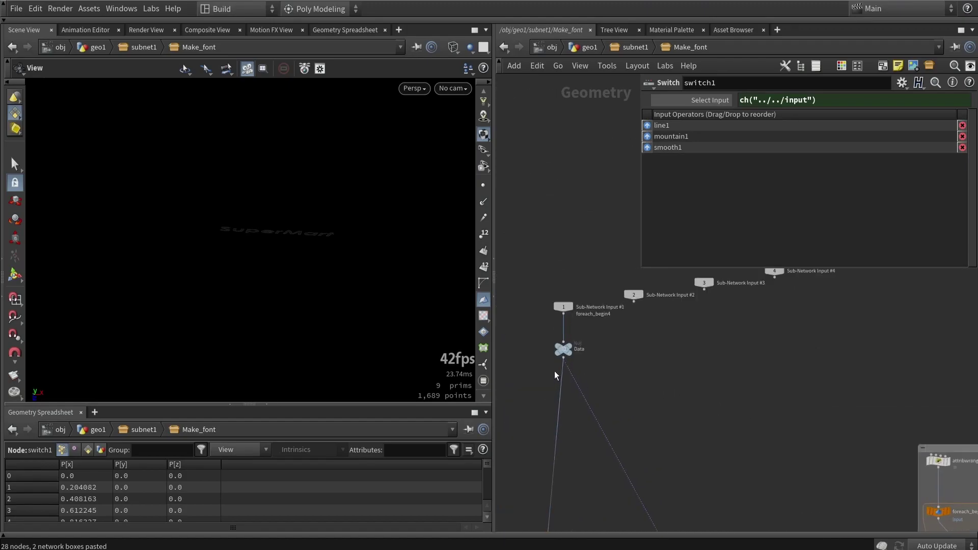
pyautogui.click(563, 358)
pyautogui.moveTo(850, 377); pyautogui.dragTo(675, 377, button='middle')
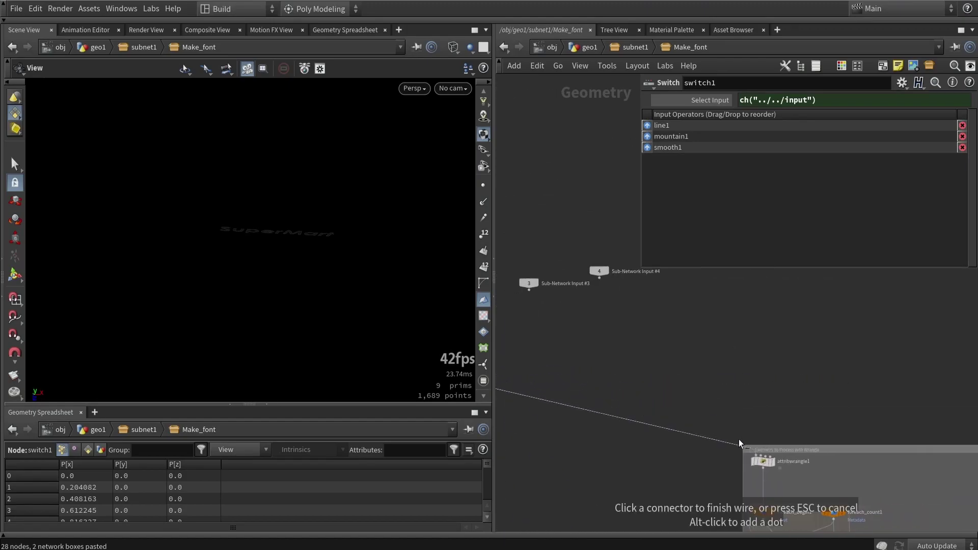
pyautogui.click(740, 440)
pyautogui.moveTo(784, 444); pyautogui.dragTo(787, 371)
pyautogui.moveTo(794, 437); pyautogui.dragTo(733, 319, button='middle')
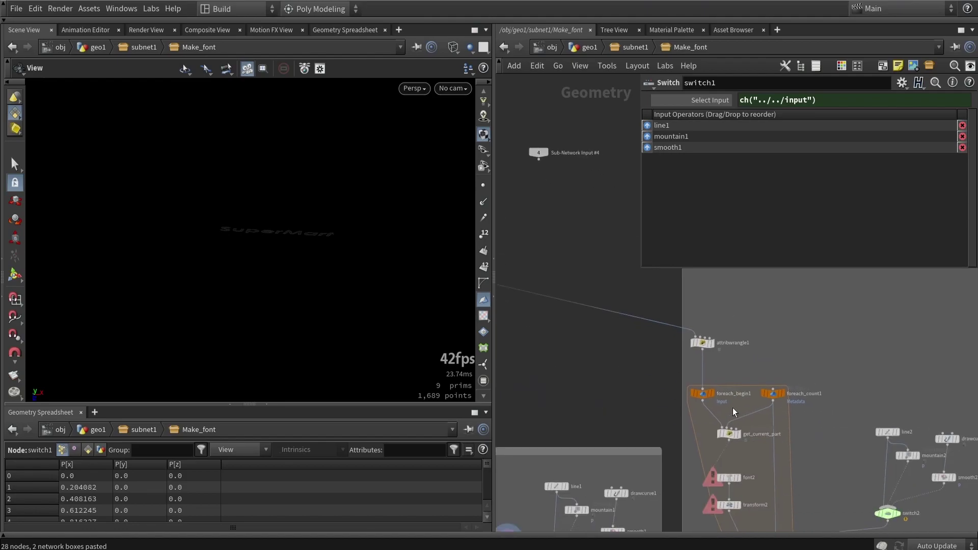
# Change the Font reference of font2 to chs("../../file3")
pyautogui.scroll(3, 704, 459)
pyautogui.moveTo(703, 458); pyautogui.dragTo(671, 386, button='middle')
pyautogui.click(709, 391)
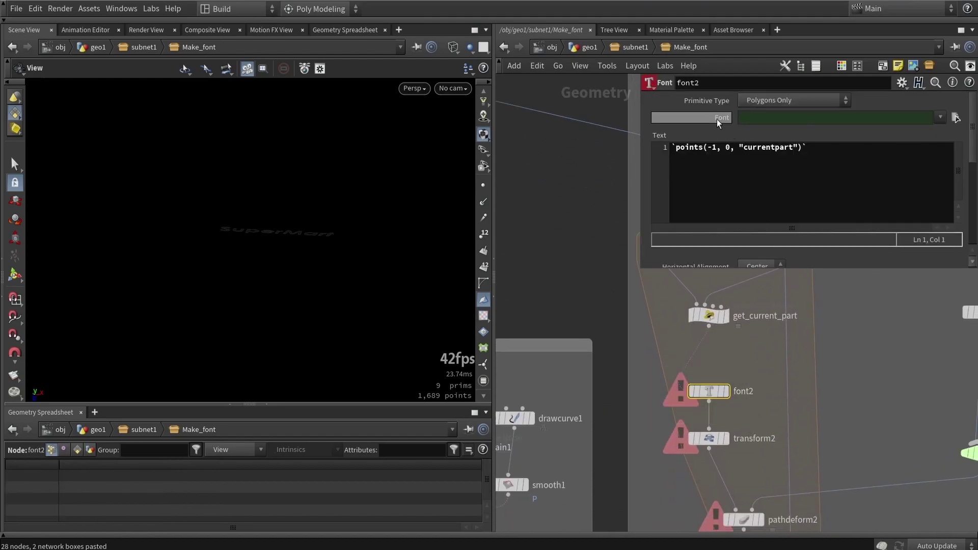
pyautogui.click(774, 118)
pyautogui.write('../../file3")')
pyautogui.press('Return')
# Change the Select Input expression of switch2 to ch("../../input2")
pyautogui.scroll(-5, 814, 356)
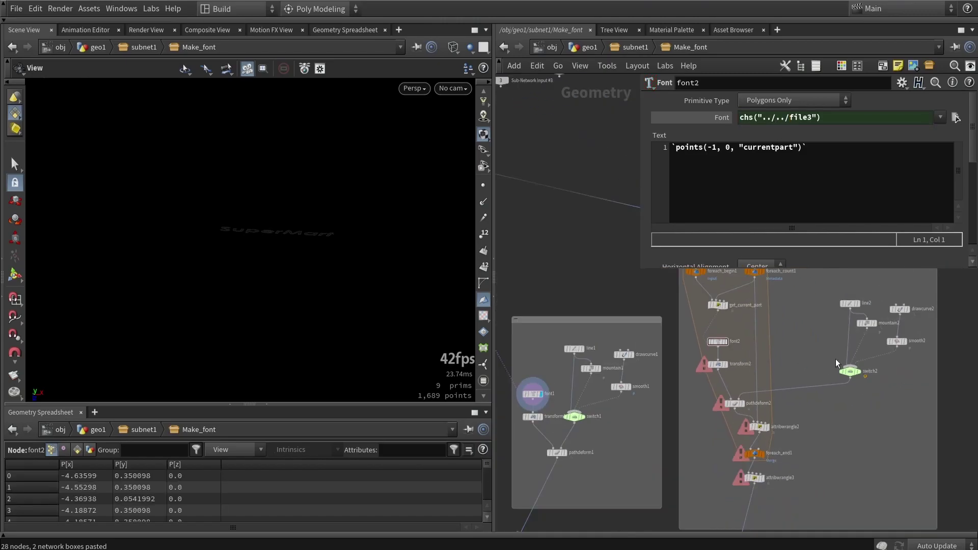
pyautogui.click(848, 371)
pyautogui.click(774, 100)
pyautogui.write('../../input2")')
pyautogui.press('Return')
# Display the result of attribwrangle3 and switch the display to merge1
pyautogui.moveTo(854, 437); pyautogui.dragTo(829, 389, button='middle')
pyautogui.scroll(-3, 829, 389)
pyautogui.scroll(5, 814, 402)
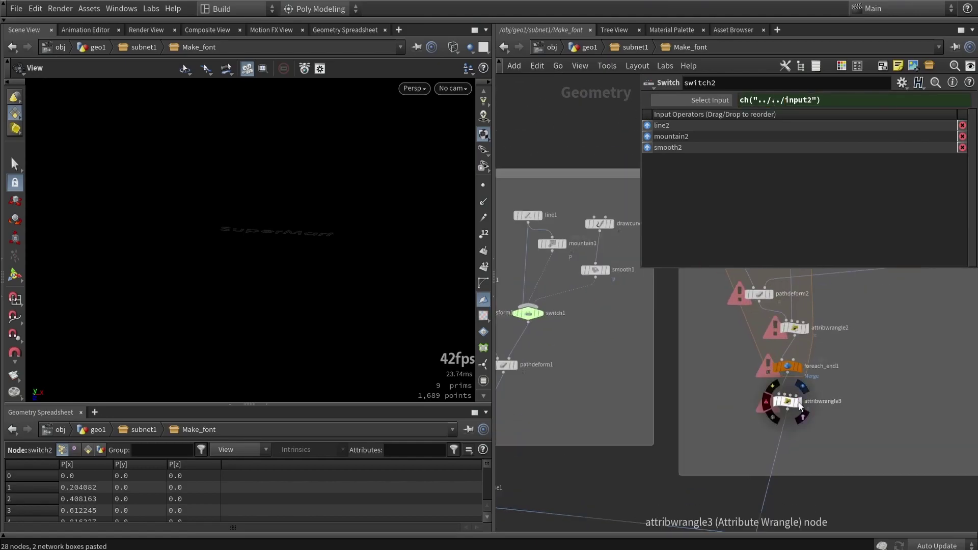
pyautogui.click(794, 402)
pyautogui.moveTo(688, 419); pyautogui.dragTo(739, 329, button='middle')
pyautogui.scroll(-4, 739, 328)
pyautogui.scroll(5, 647, 442)
pyautogui.click(653, 443)
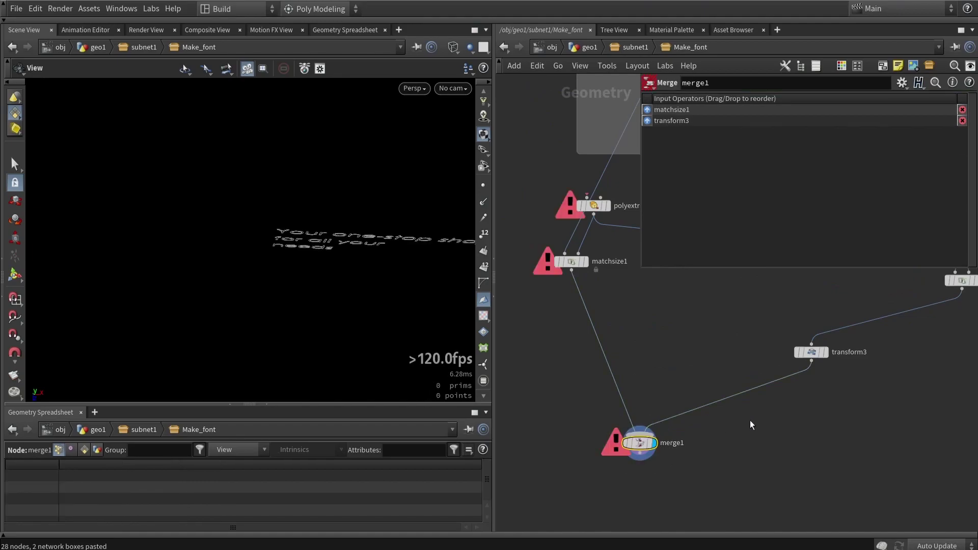
# Switch the network wires to the rounded style and delete the polyextrude1 node
pyautogui.hotkey('shift', 's')
pyautogui.moveTo(657, 321); pyautogui.dragTo(644, 441, button='middle')
pyautogui.scroll(-4, 644, 441)
pyautogui.scroll(3, 597, 380)
pyautogui.moveTo(586, 385); pyautogui.dragTo(712, 451, button='middle')
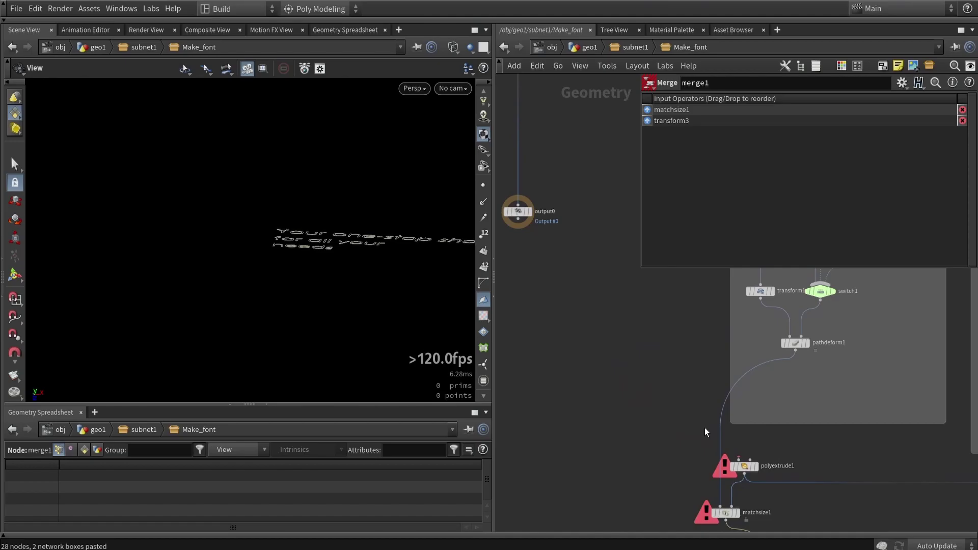
pyautogui.moveTo(699, 415); pyautogui.dragTo(595, 368, button='middle')
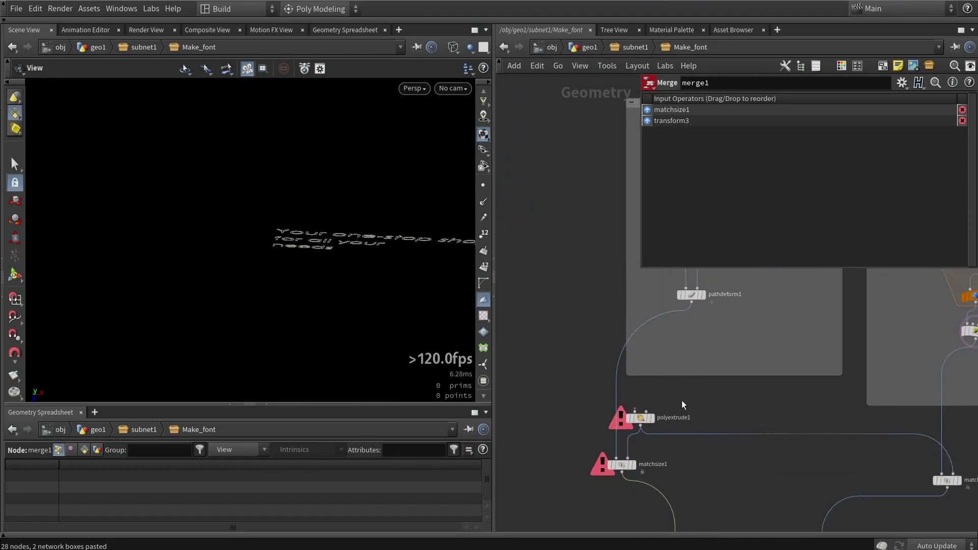
pyautogui.click(633, 409)
pyautogui.press('Delete')
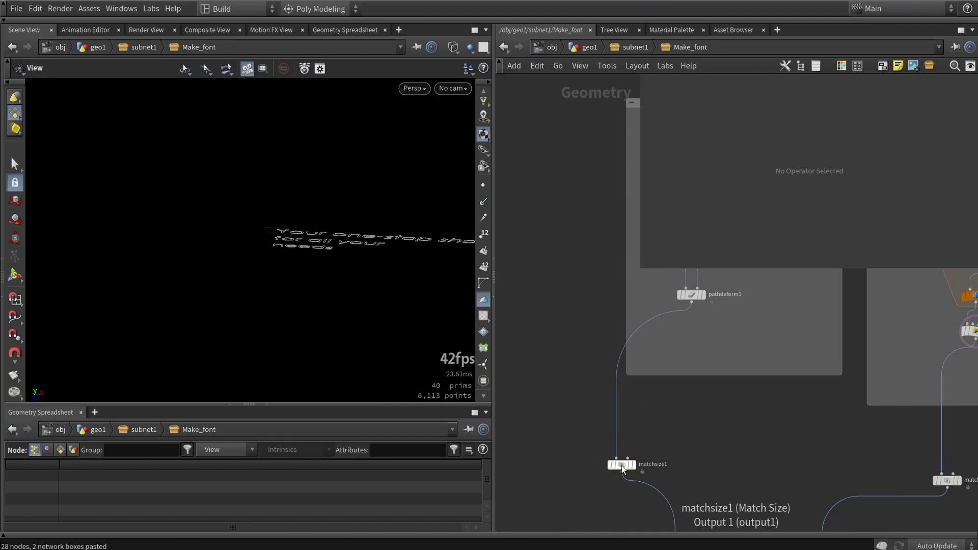
# Move matchsize1 sideways to sit below pathdeform1 and display it
pyautogui.moveTo(623, 468); pyautogui.dragTo(715, 463)
pyautogui.click(726, 458)
pyautogui.press('h')
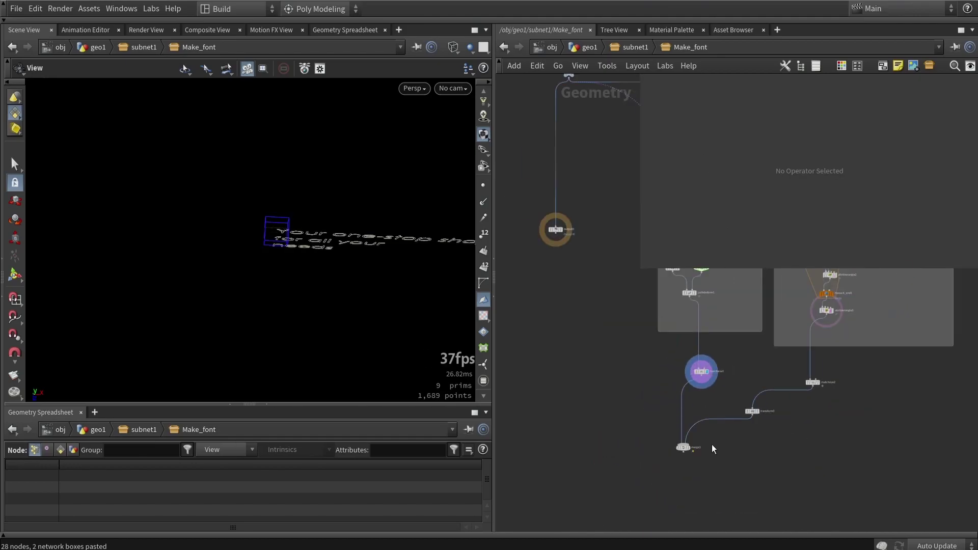
# Display merge1, align it below matchsize1, and view the store name and slogan from the front
pyautogui.scroll(5, 687, 451)
pyautogui.click(695, 419)
pyautogui.moveTo(669, 442); pyautogui.dragTo(759, 418)
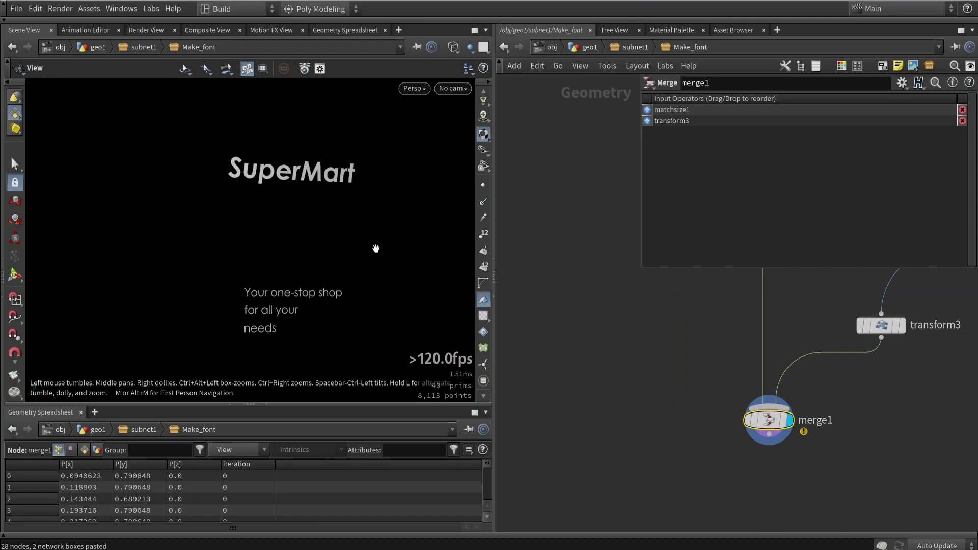
pyautogui.moveTo(368, 251); pyautogui.dragTo(175, 189)
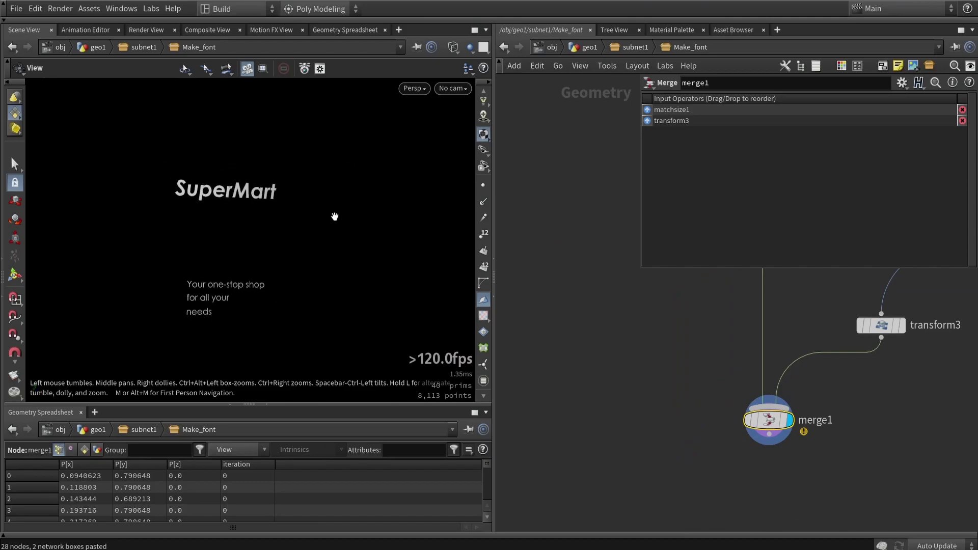
pyautogui.press('h')
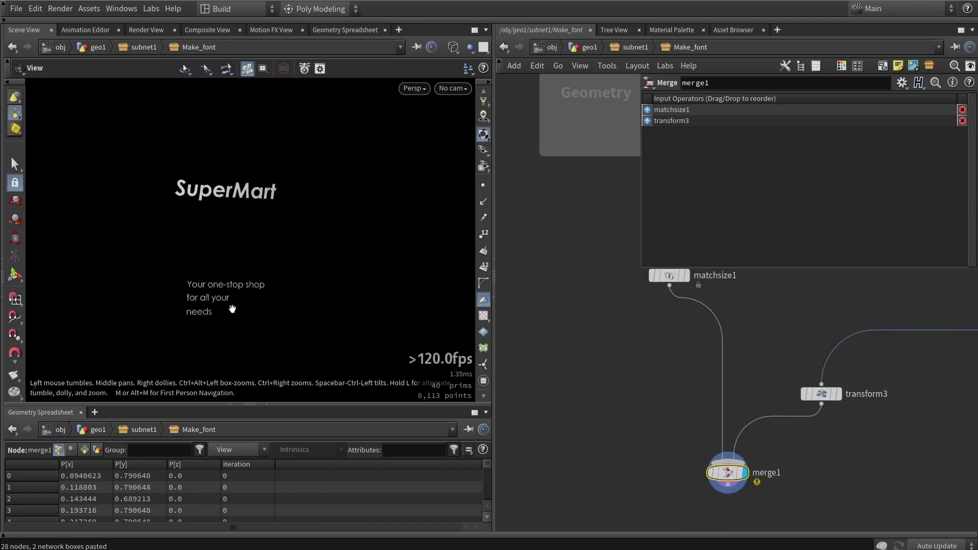
# Select matchsize1, shorten the network box above it at its lower edge, and move the node closer to the box
pyautogui.moveTo(640, 321); pyautogui.dragTo(617, 400, button='middle')
pyautogui.scroll(-3, 617, 400)
pyautogui.scroll(3, 643, 389)
pyautogui.click(625, 368)
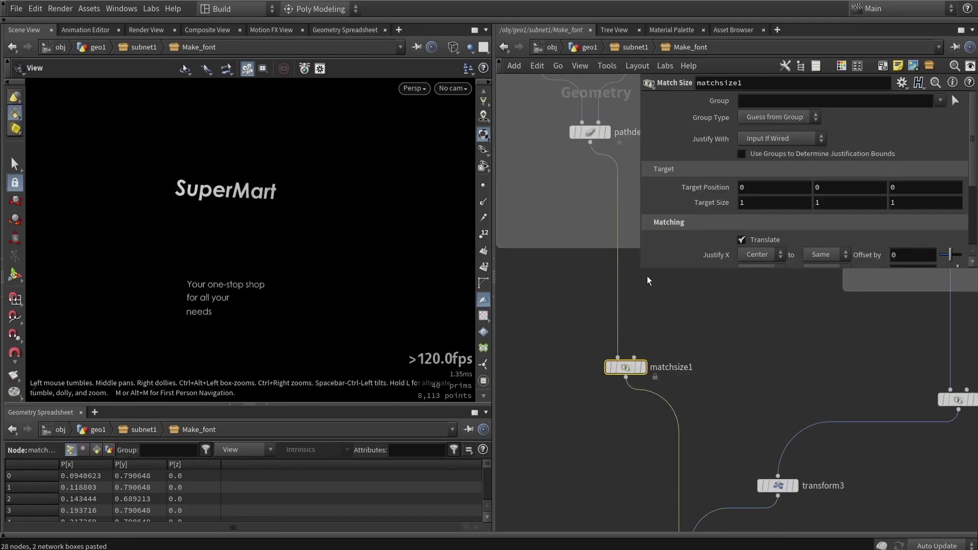
pyautogui.moveTo(662, 259)
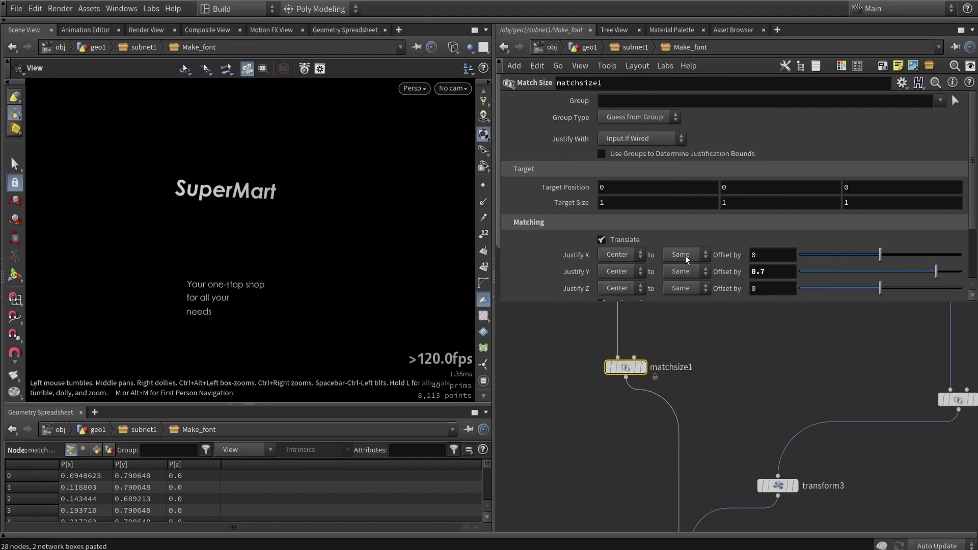
pyautogui.scroll(-2, 701, 245)
pyautogui.moveTo(632, 368)
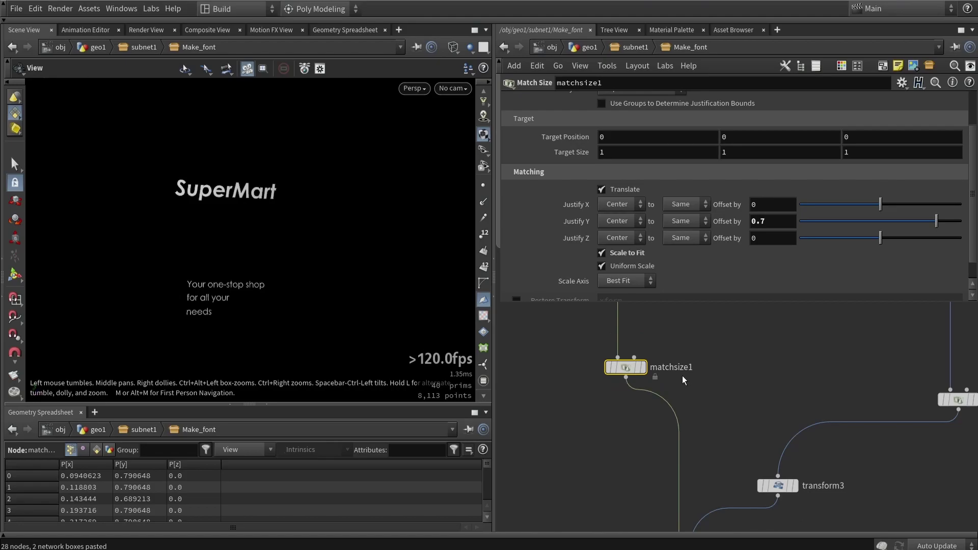
pyautogui.scroll(-3, 698, 413)
pyautogui.moveTo(686, 407); pyautogui.dragTo(709, 453, button='middle')
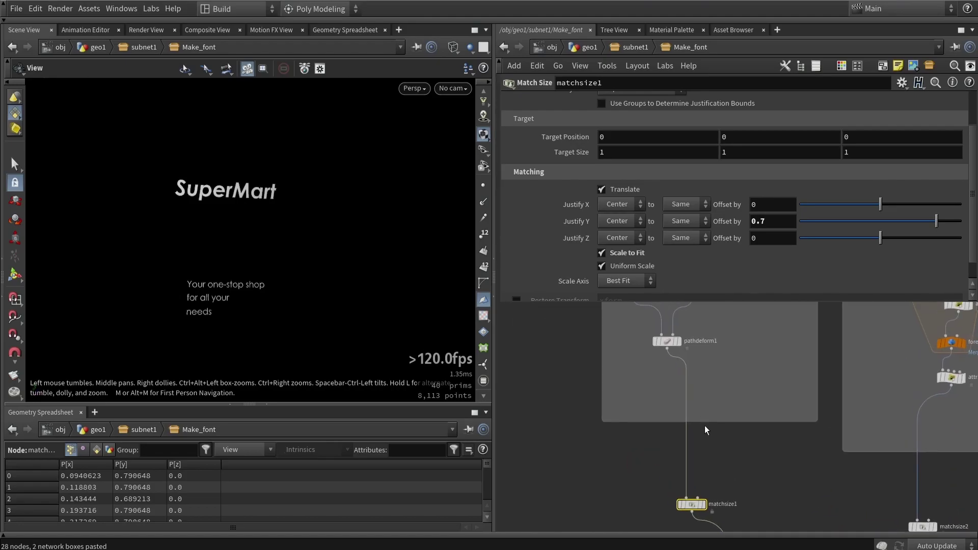
pyautogui.moveTo(704, 423); pyautogui.dragTo(704, 377)
pyautogui.moveTo(704, 507); pyautogui.dragTo(680, 441)
# Display matchsize1 and reset its Justify Y offset to 0
pyautogui.scroll(2, 675, 448)
pyautogui.click(675, 444)
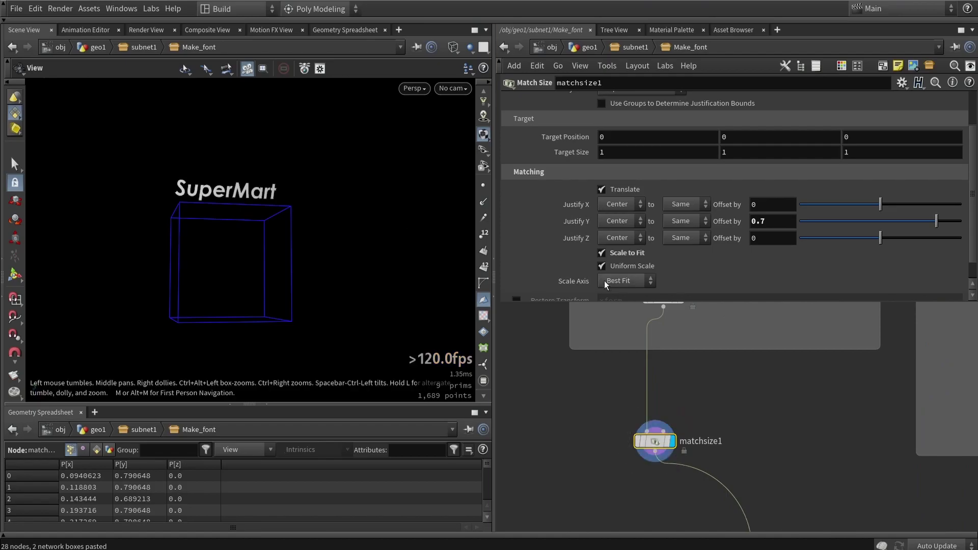
pyautogui.keyDown('ctrl'); pyautogui.middleClick(772, 220); pyautogui.keyUp('ctrl')
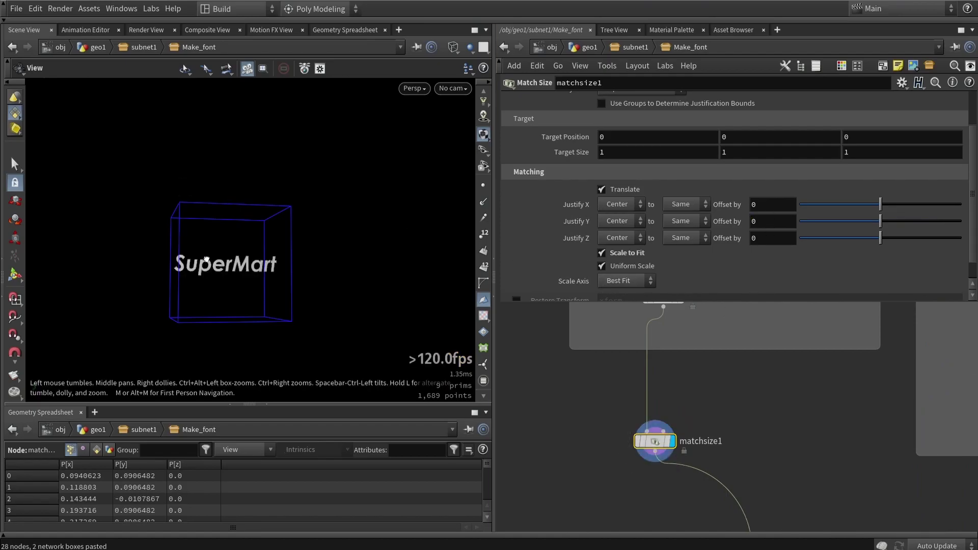
pyautogui.moveTo(203, 259); pyautogui.dragTo(288, 236, button='right')
pyautogui.moveTo(288, 236); pyautogui.dragTo(249, 268)
# Delete the transform3 node between matchsize2 and merge1
pyautogui.scroll(-3, 845, 424)
pyautogui.moveTo(829, 419); pyautogui.dragTo(698, 337, button='middle')
pyautogui.moveTo(655, 379); pyautogui.dragTo(610, 370, button='middle')
pyautogui.moveTo(686, 362); pyautogui.dragTo(881, 478)
pyautogui.moveTo(790, 482); pyautogui.dragTo(701, 430)
pyautogui.press('Delete')
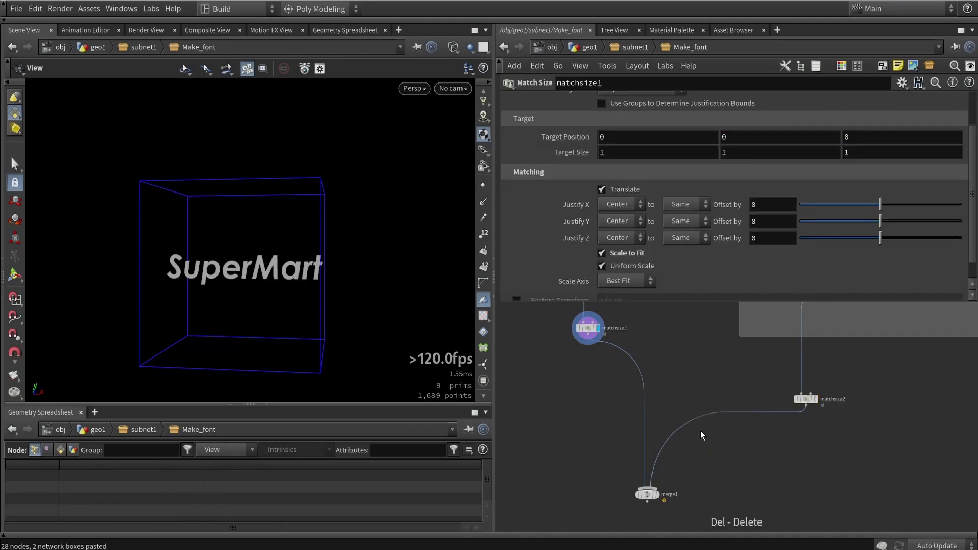
# Wire the output of matchsize1 into the second input of matchsize2 and display matchsize2
pyautogui.click(581, 338)
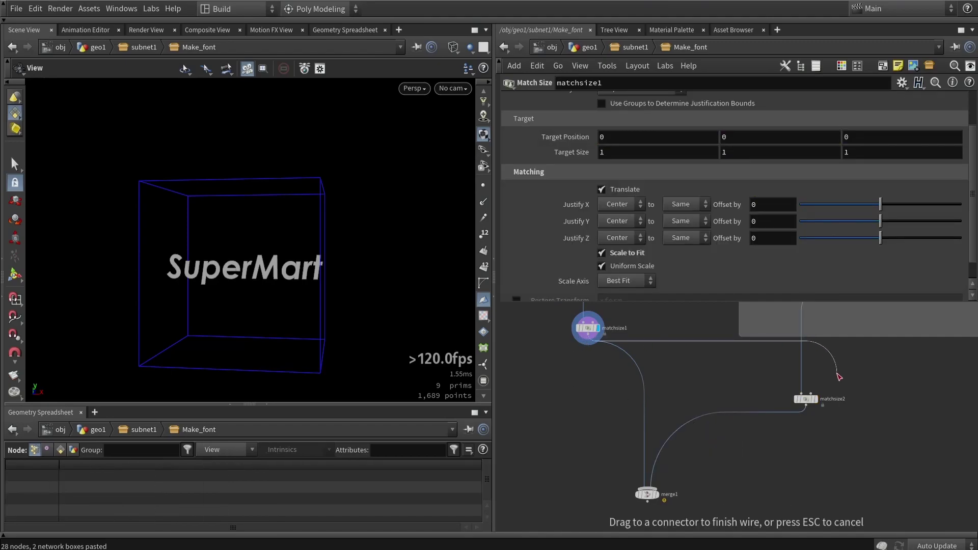
pyautogui.click(805, 399)
pyautogui.moveTo(800, 403); pyautogui.dragTo(698, 417)
pyautogui.scroll(3, 695, 415)
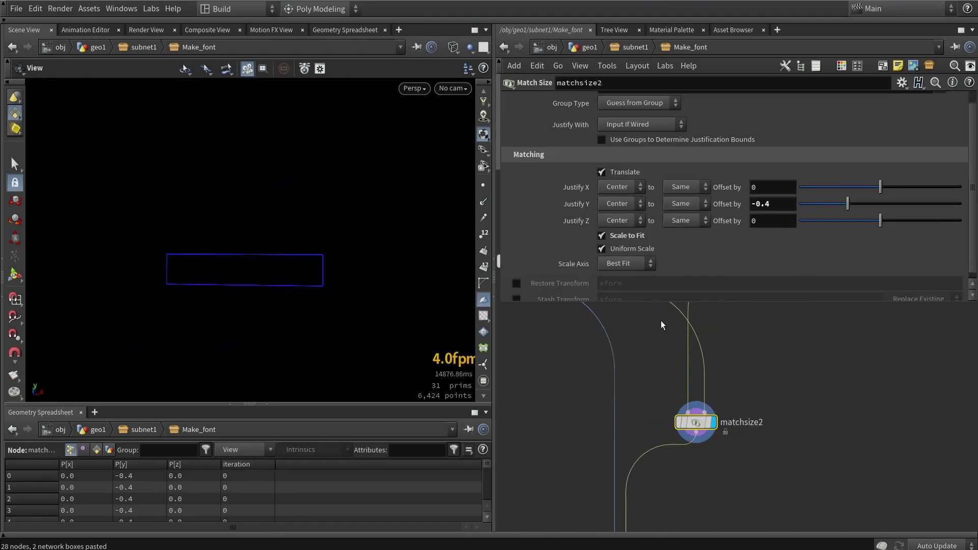
# Set matchsize2's Justify X to Min, turn off Scale to Fit, and reset its Justify Y offset to 0
pyautogui.click(629, 190)
pyautogui.click(622, 215)
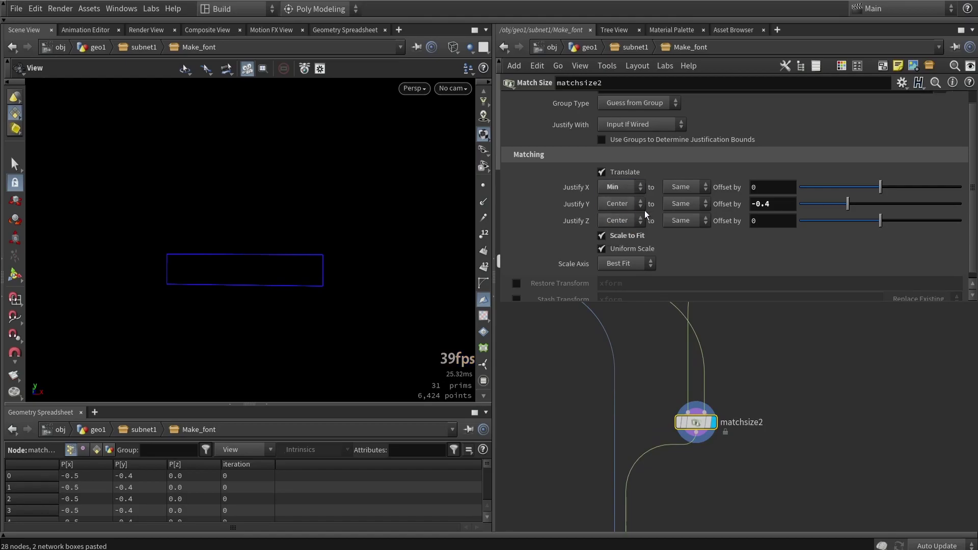
pyautogui.click(632, 237)
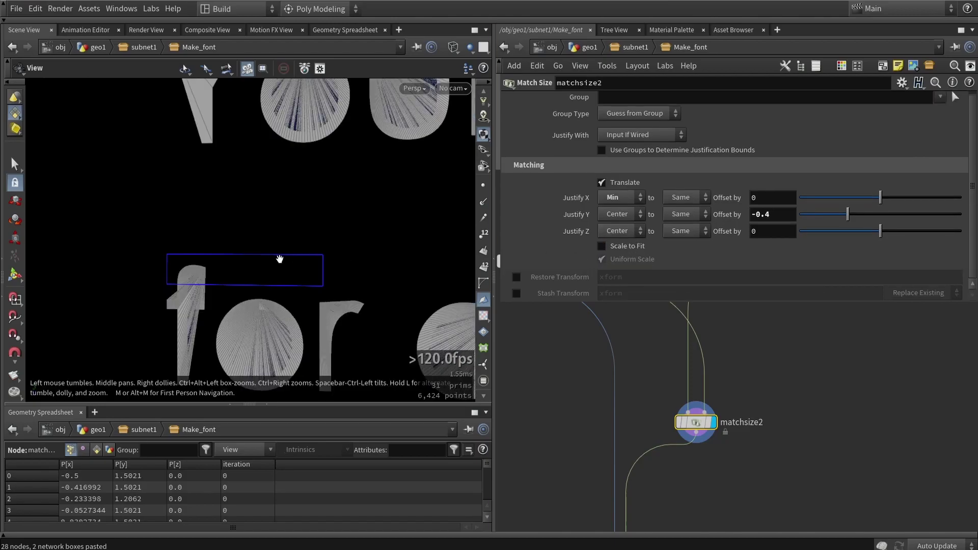
pyautogui.scroll(-6, 277, 259)
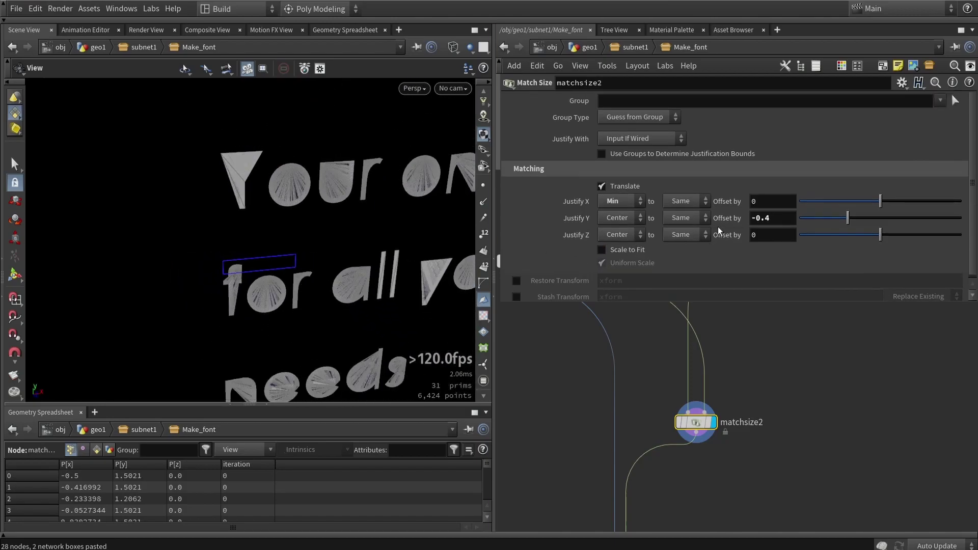
pyautogui.keyDown('ctrl'); pyautogui.middleClick(787, 221); pyautogui.keyUp('ctrl')
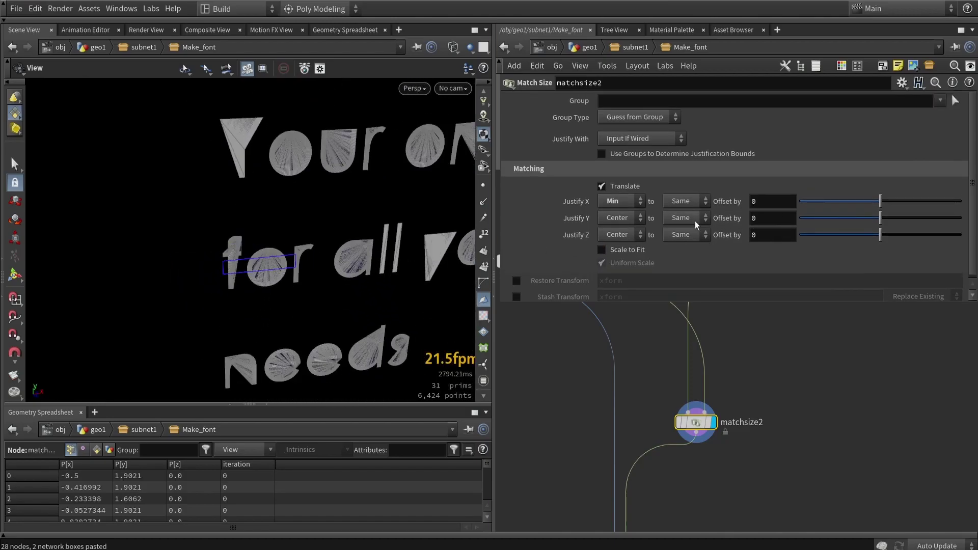
# Set matchsize2's Justify Y to match Max to Min, aligning the slogan's upper edge with the store name's lower edge
pyautogui.click(619, 222)
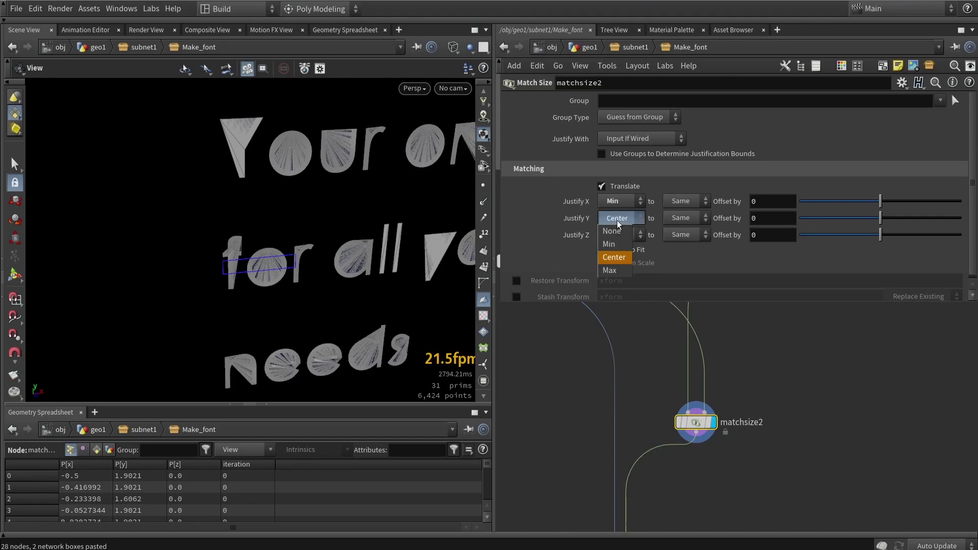
pyautogui.click(609, 270)
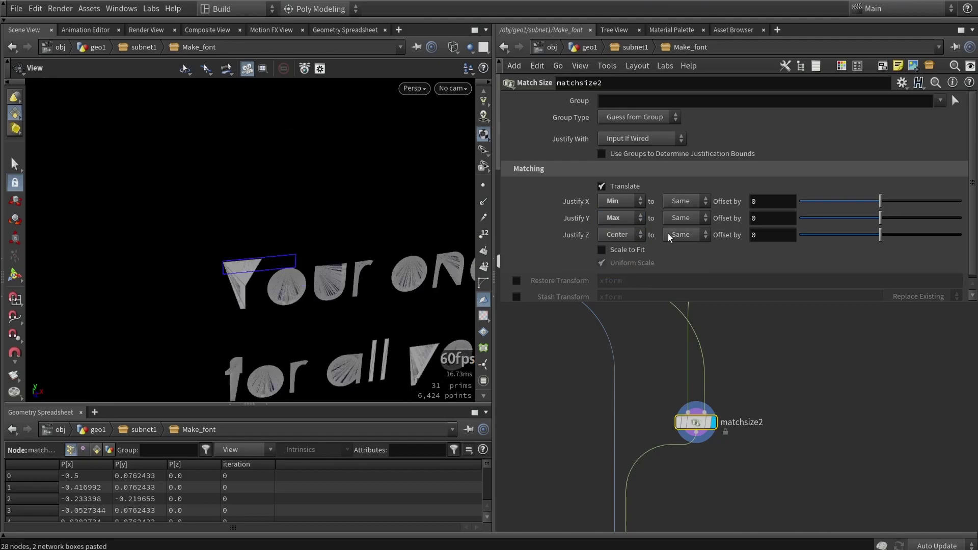
pyautogui.click(592, 333)
pyautogui.keyDown('alt'); pyautogui.moveTo(377, 298); pyautogui.dragTo(334, 265); pyautogui.keyUp('alt')
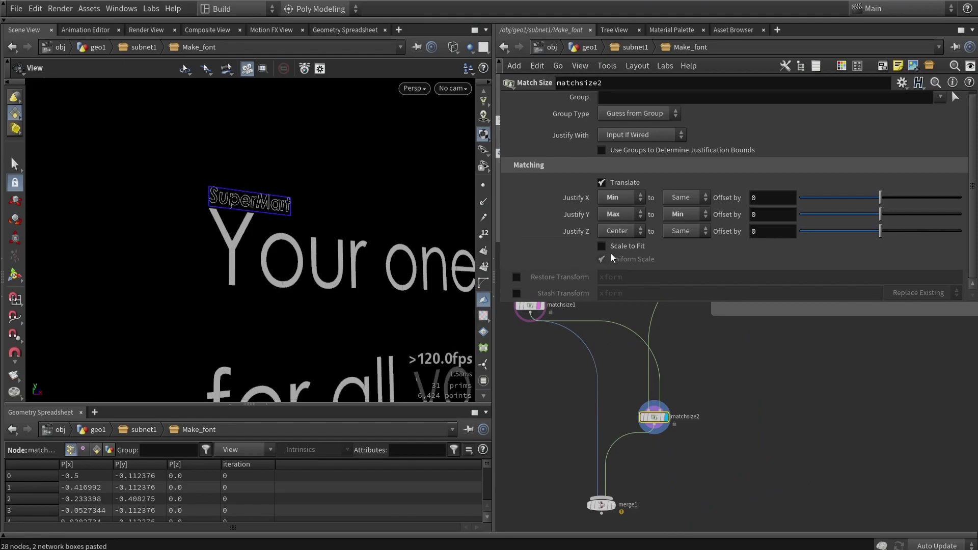
# Enable Scale to Fit on matchsize2 with the Scale Axis set to Y
pyautogui.click(601, 247)
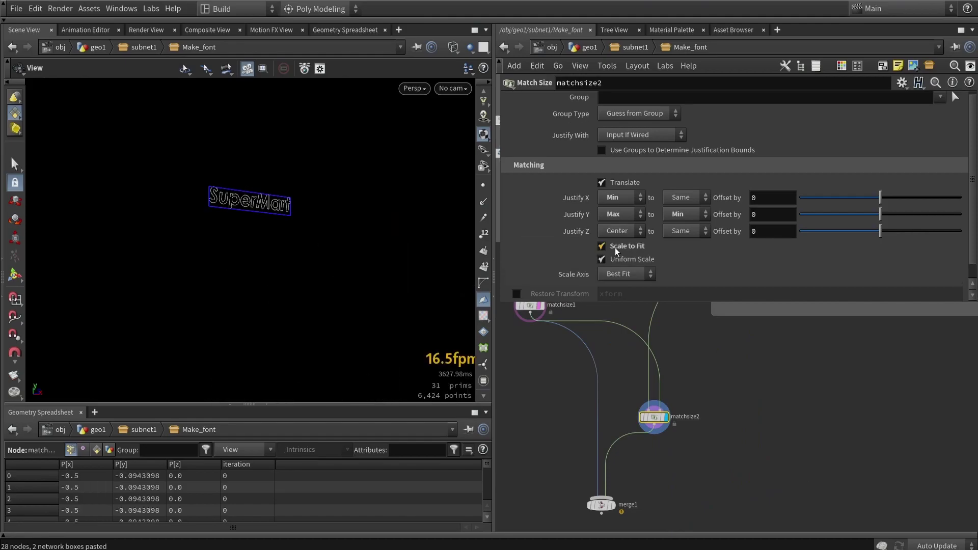
pyautogui.click(620, 274)
pyautogui.click(618, 299)
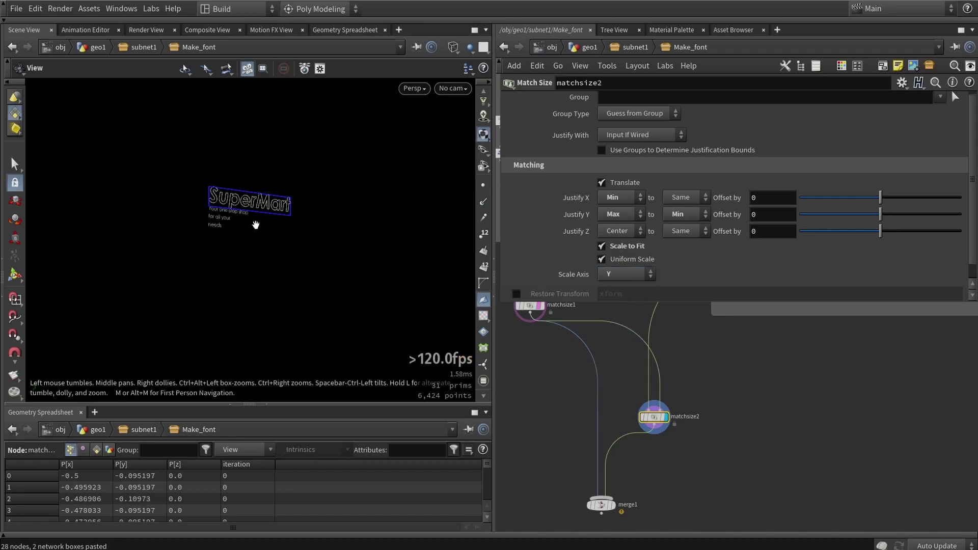
pyautogui.moveTo(255, 227); pyautogui.dragTo(275, 261)
pyautogui.moveTo(314, 289); pyautogui.dragTo(316, 261)
pyautogui.moveTo(293, 201); pyautogui.dragTo(287, 184)
pyautogui.scroll(5, 287, 184)
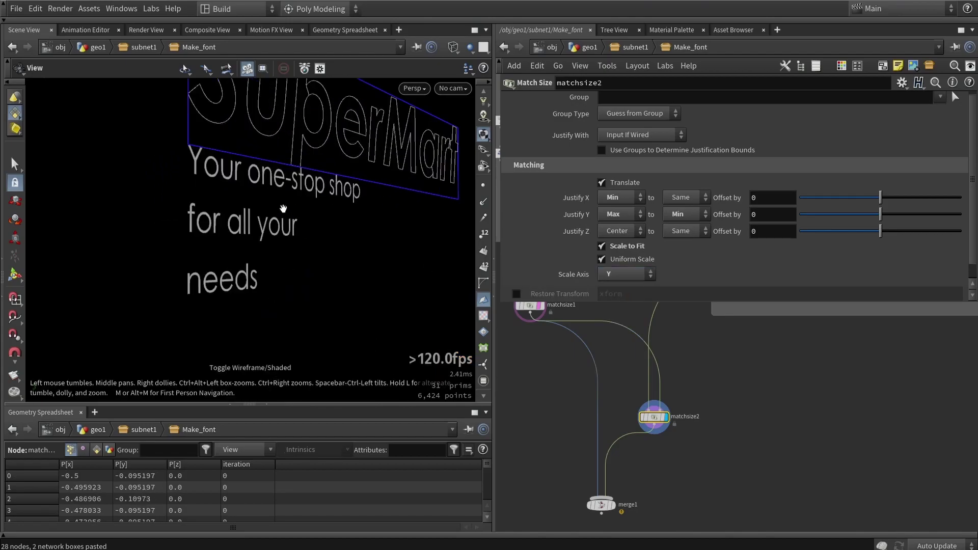
# Lower matchsize2's Justify Y offset slightly to leave a gap below the store name, and display merge1
pyautogui.scroll(-5, 284, 208)
pyautogui.moveTo(881, 209); pyautogui.dragTo(874, 211)
pyautogui.click(601, 504)
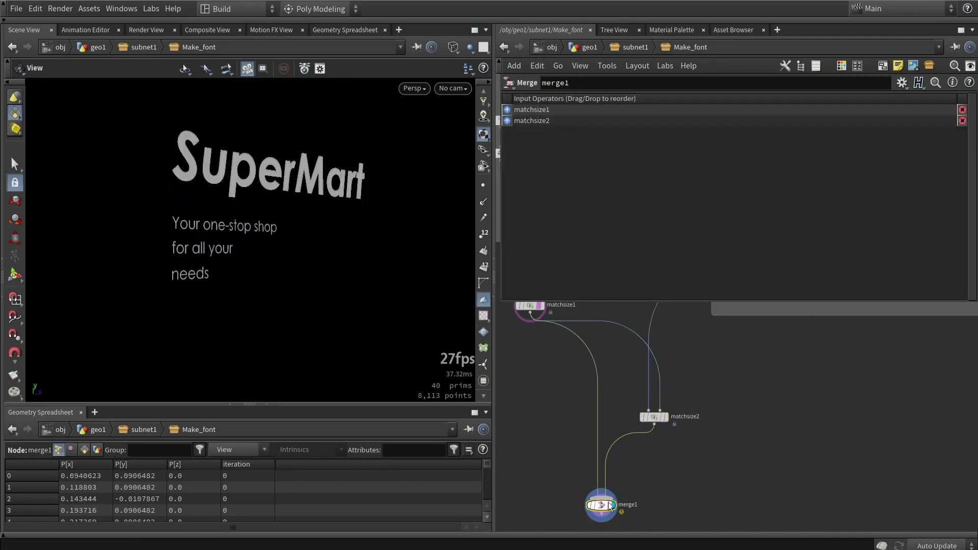
# Return to the parent network subnet1 and display the Make_font subnetwork inside the for-each block
pyautogui.scroll(-3, 748, 438)
pyautogui.moveTo(627, 344); pyautogui.dragTo(603, 364, button='middle')
pyautogui.click(635, 379)
pyautogui.moveTo(629, 333); pyautogui.dragTo(690, 496)
pyautogui.scroll(3, 741, 488)
pyautogui.moveTo(752, 477); pyautogui.dragTo(809, 493)
pyautogui.scroll(3, 643, 506)
pyautogui.click(646, 506)
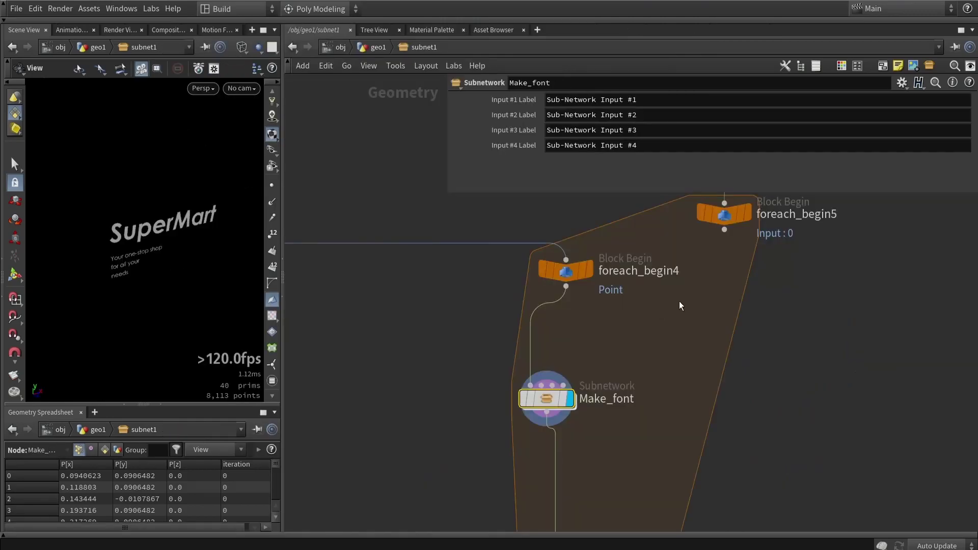
# Display foreach_begin5 to compare its input grid with the sign text, and return the display to Make_font
pyautogui.scroll(-2, 680, 301)
pyautogui.moveTo(622, 263); pyautogui.dragTo(615, 308)
pyautogui.moveTo(661, 362); pyautogui.dragTo(549, 294, button='middle')
pyautogui.click(527, 266)
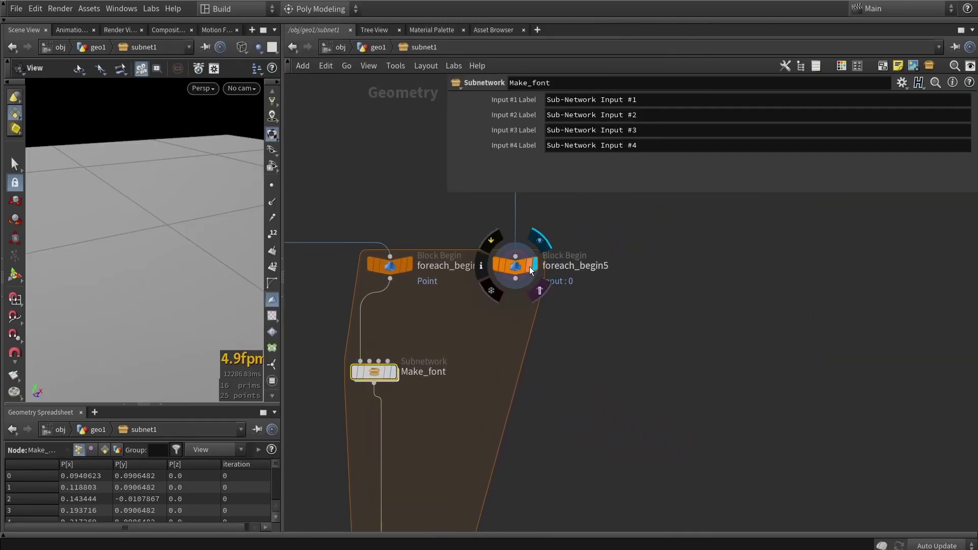
pyautogui.moveTo(82, 272); pyautogui.dragTo(194, 290)
pyautogui.moveTo(194, 290); pyautogui.dragTo(147, 278, button='right')
pyautogui.click(391, 373)
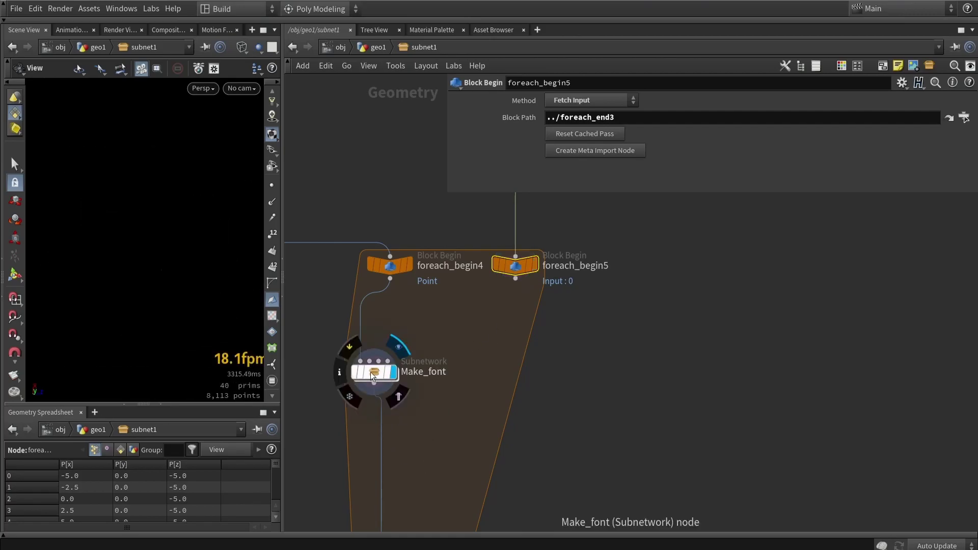
pyautogui.click(370, 372)
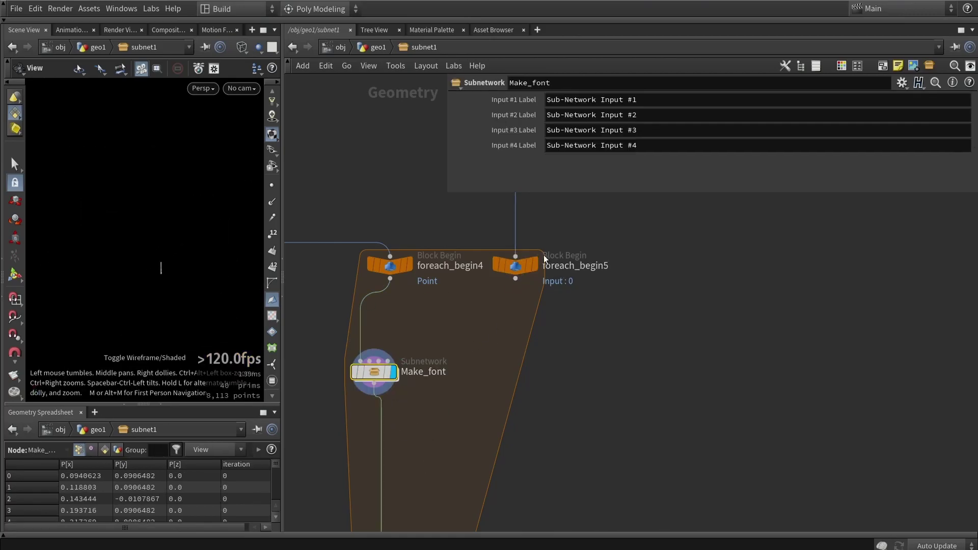
# Create a meta import node from foreach_begin5 and add a Blast node wired to foreach_begin5's output
pyautogui.click(515, 264)
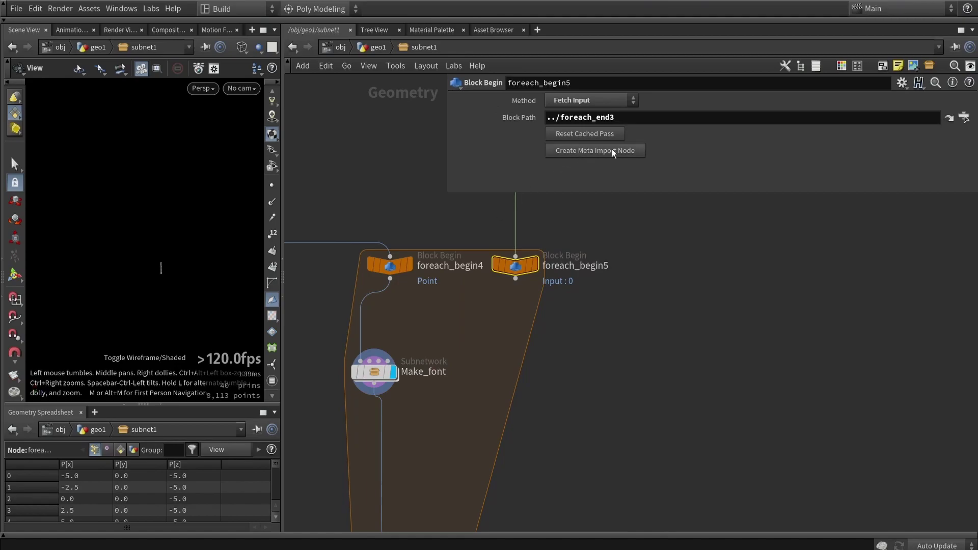
pyautogui.click(564, 152)
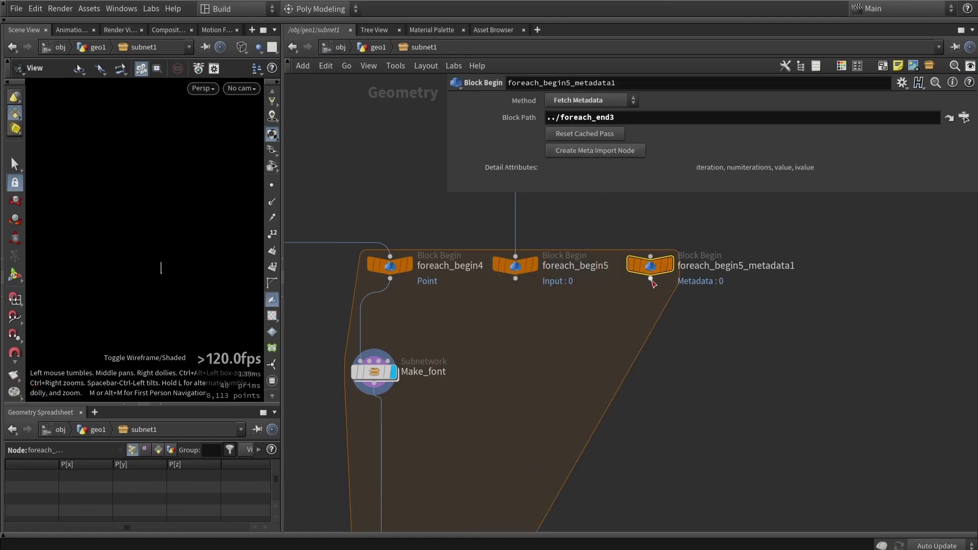
pyautogui.press('Tab')
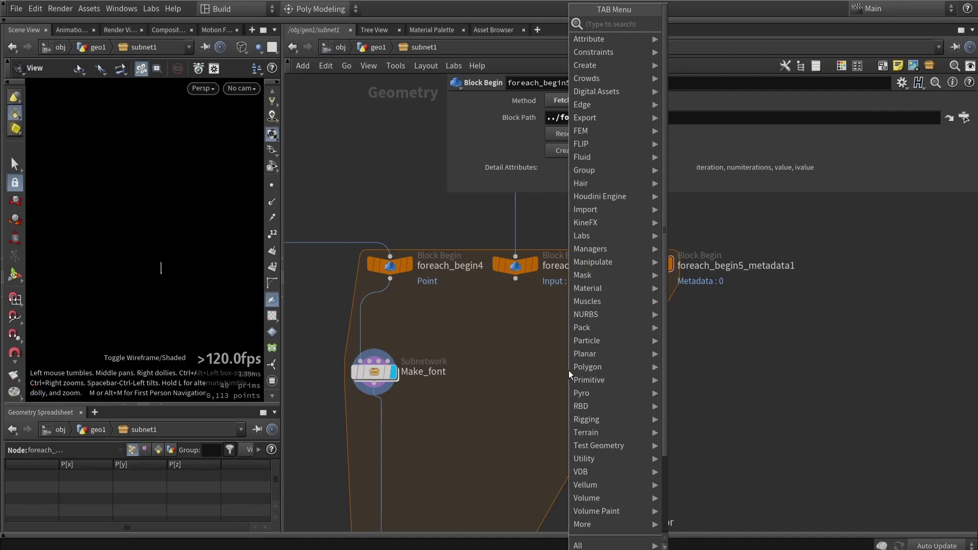
pyautogui.write('bl')
pyautogui.press('Return')
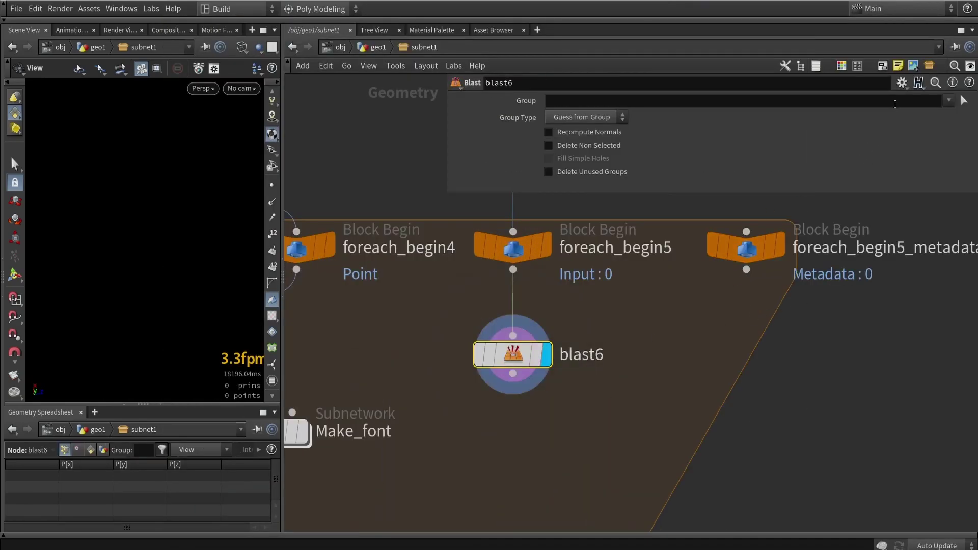
# Add a spare input to blast6 that references foreach_begin5_metadata1
pyautogui.click(901, 83)
pyautogui.click(824, 193)
pyautogui.moveTo(730, 263)
pyautogui.moveTo(730, 263); pyautogui.dragTo(642, 185)
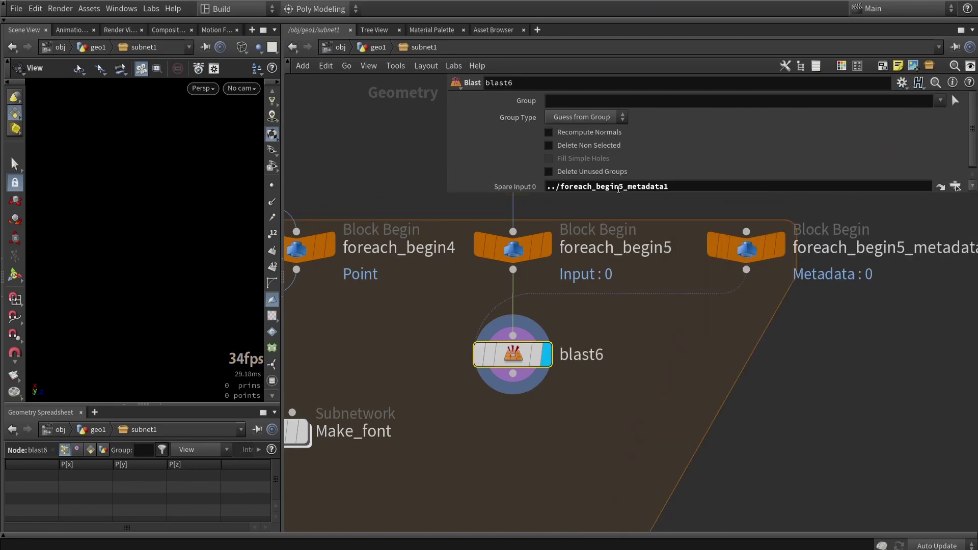
# Set blast6's Group to the expression `detail(-1,"iteration",0)`
pyautogui.click(567, 101)
pyautogui.write('`')
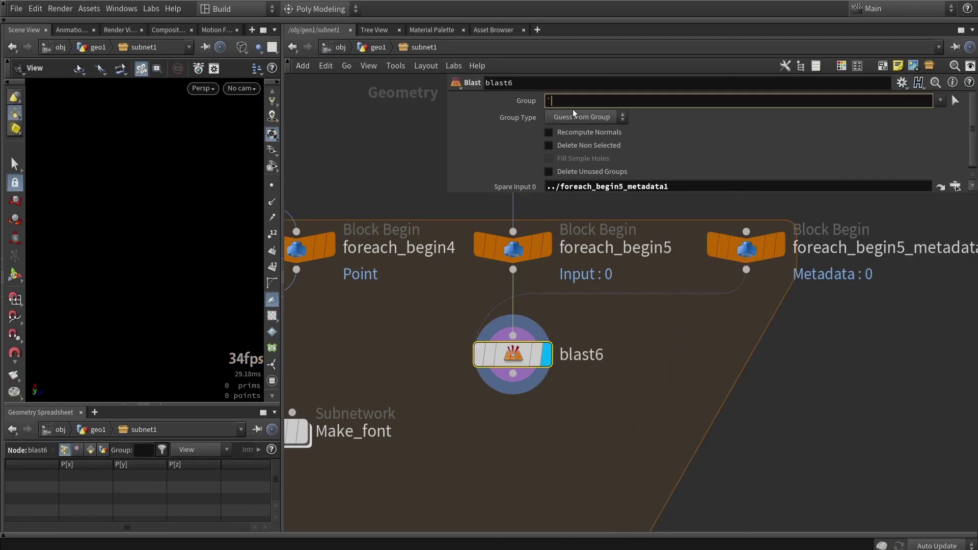
pyautogui.write('detail')
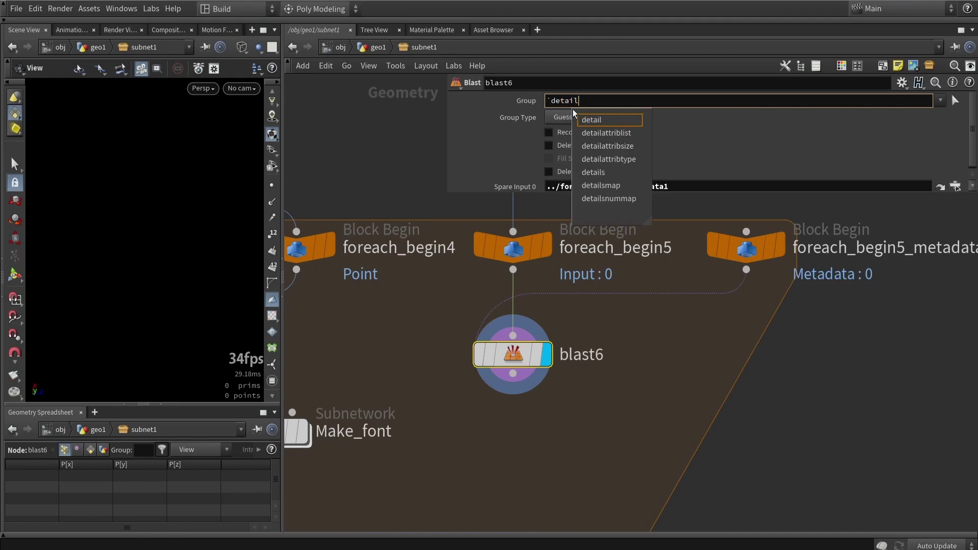
pyautogui.write('(-1,"iteration')
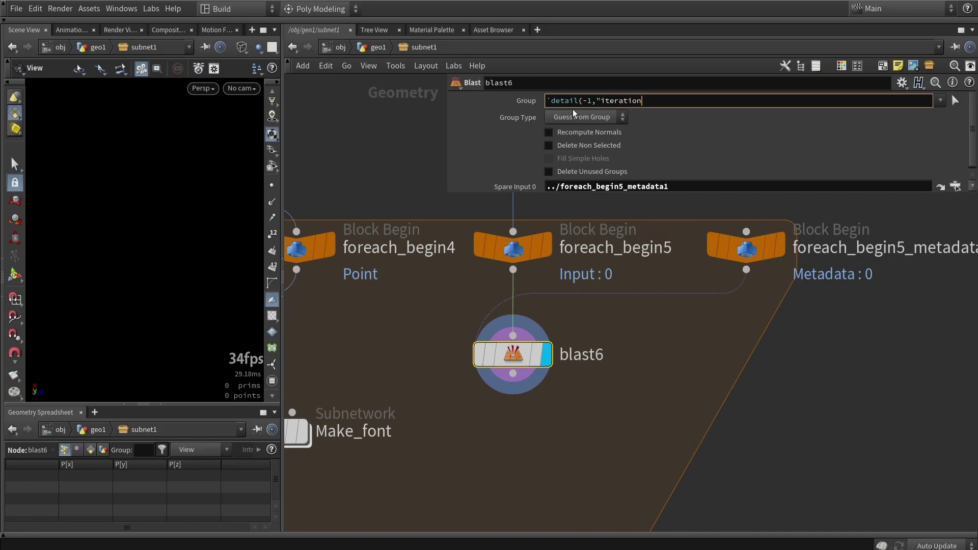
pyautogui.write('",0)`')
pyautogui.click(698, 367)
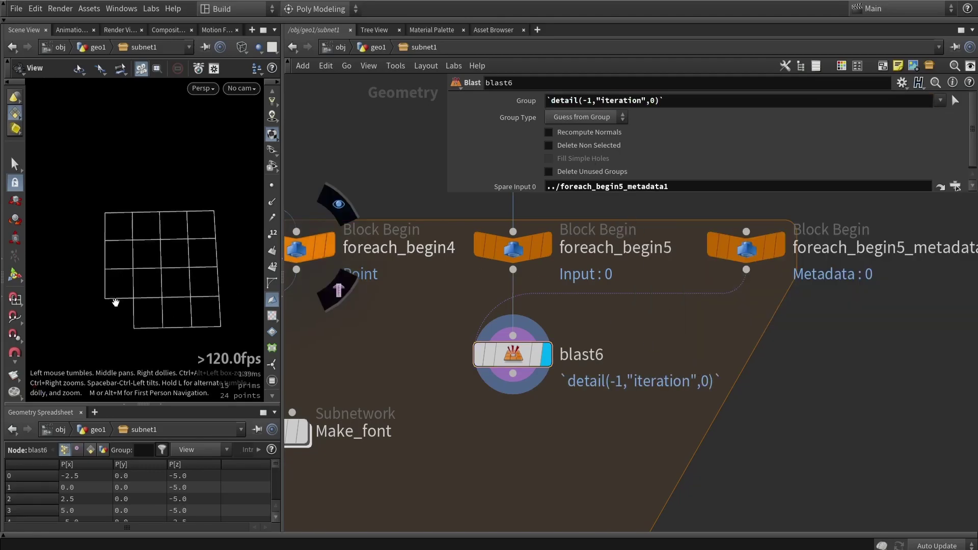
# Enable Delete Non Selected on blast6 and set its Group Type to Primitives
pyautogui.click(565, 147)
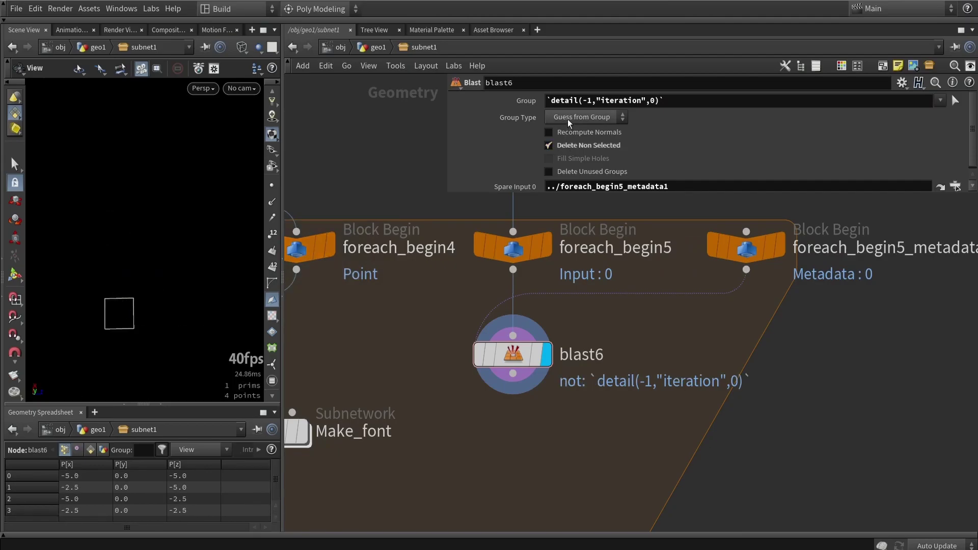
pyautogui.click(568, 119)
pyautogui.click(569, 185)
pyautogui.moveTo(601, 422); pyautogui.dragTo(674, 336, button='middle')
pyautogui.scroll(-2, 673, 336)
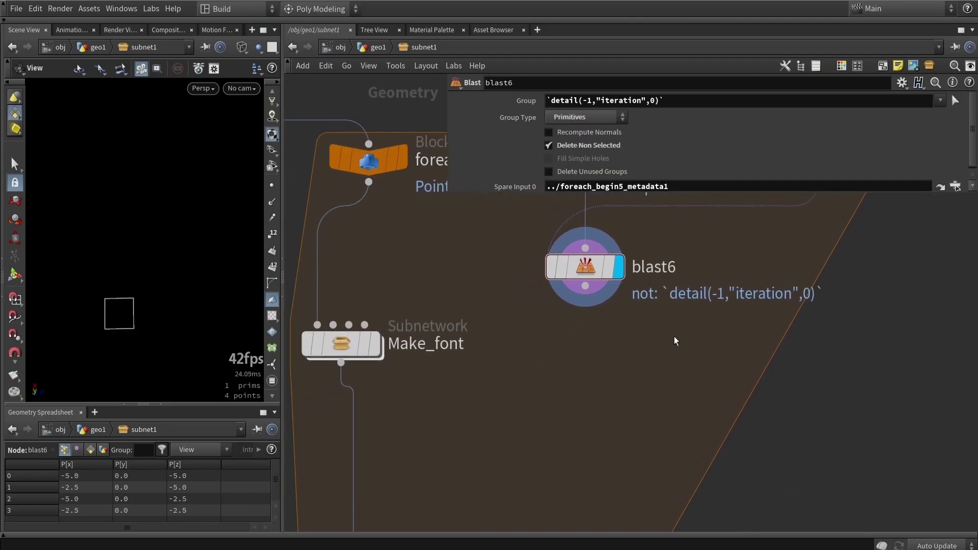
# Add a PolyExtrude node below blast6, wire blast6's output into it, and display it
pyautogui.moveTo(579, 413); pyautogui.dragTo(606, 369, button='middle')
pyautogui.press('Tab')
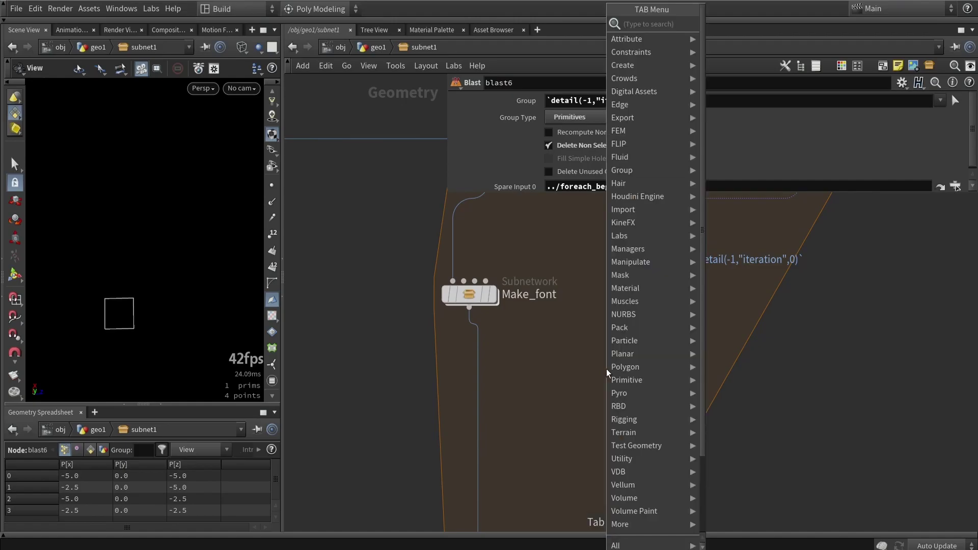
pyautogui.write('extr')
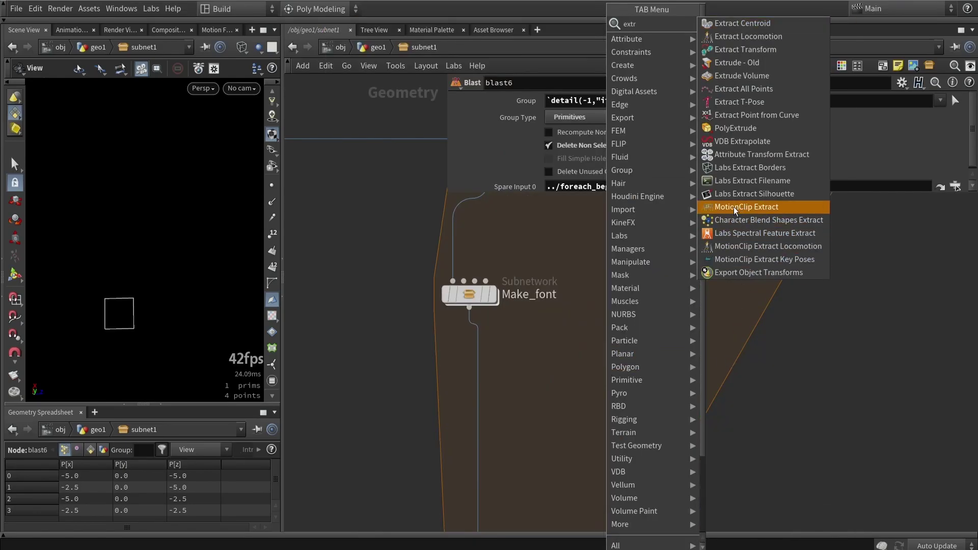
pyautogui.click(731, 128)
pyautogui.click(640, 309)
pyautogui.moveTo(639, 255); pyautogui.dragTo(628, 294)
pyautogui.click(661, 308)
# Extrude the isolated grid face upward by a distance of about 0.87
pyautogui.moveTo(122, 281); pyautogui.dragTo(124, 247)
pyautogui.click(15, 277)
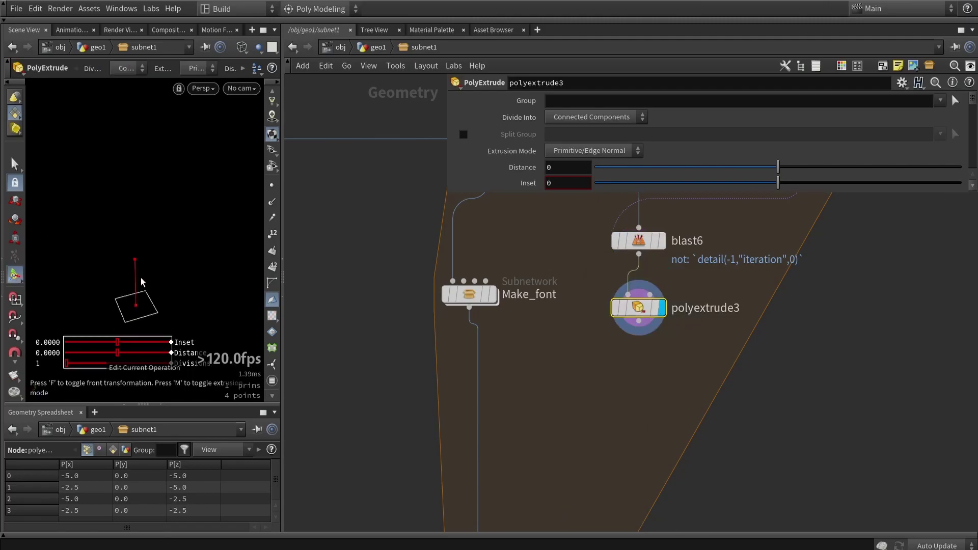
pyautogui.moveTo(139, 279); pyautogui.dragTo(138, 254)
# Add a Match Size node with Make_font wired to its first input and polyextrude3 to its second
pyautogui.press('Tab')
pyautogui.write('matc')
pyautogui.press('Down')
pyautogui.press('Return')
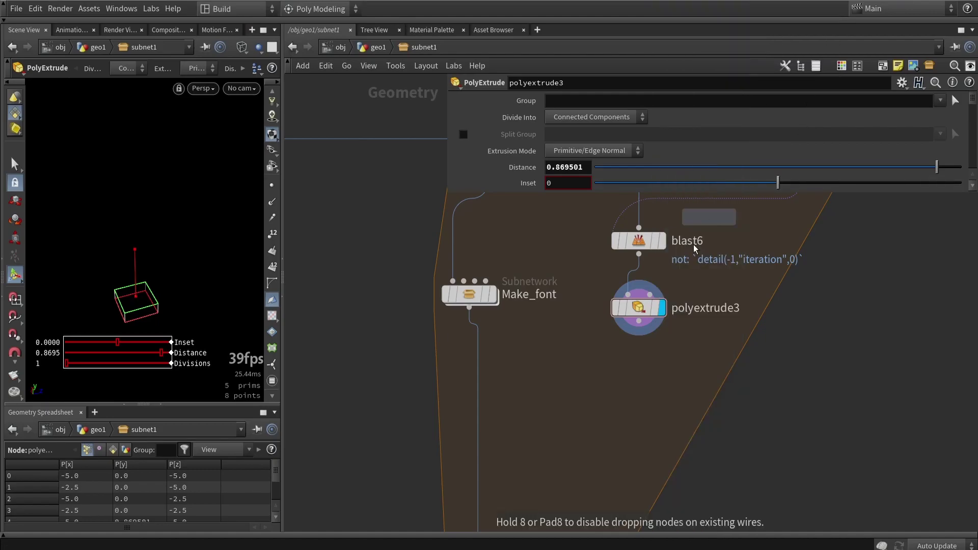
pyautogui.click(606, 387)
pyautogui.moveTo(468, 307); pyautogui.dragTo(595, 374)
pyautogui.moveTo(638, 321); pyautogui.dragTo(604, 402)
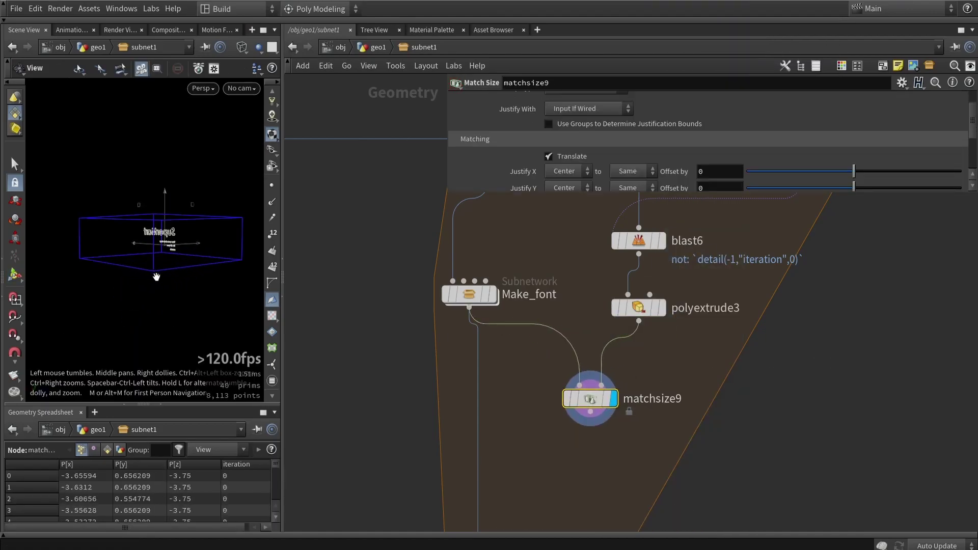
# Insert a Transform node between Make_font and matchsize9, and rotate the sign text about the X axis to lie flat
pyautogui.press('Tab')
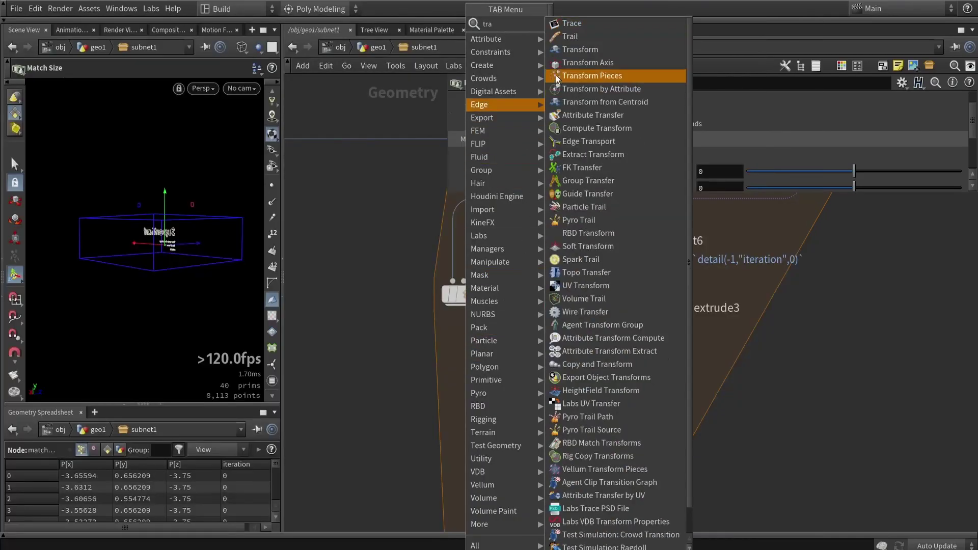
pyautogui.click(549, 115)
pyautogui.click(533, 329)
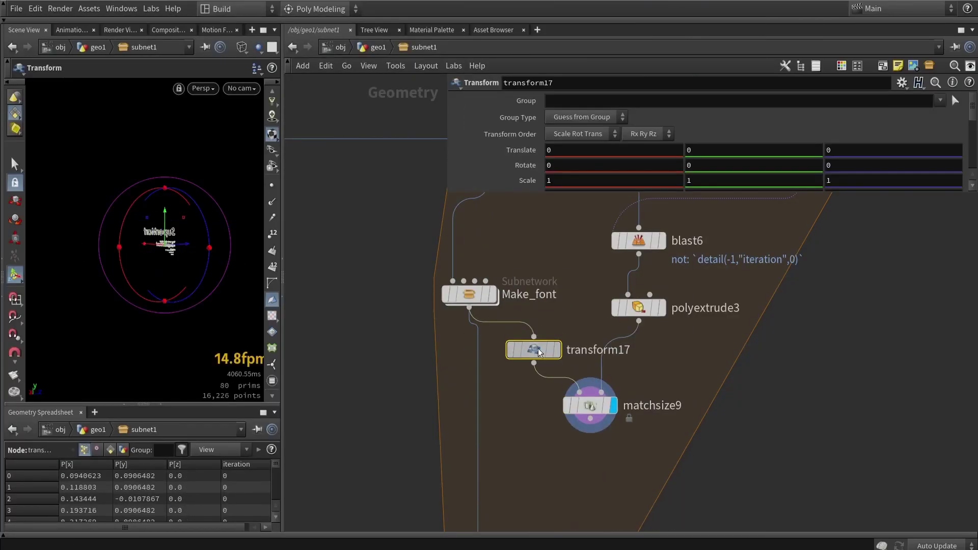
pyautogui.moveTo(145, 213); pyautogui.dragTo(202, 193)
# Enable Scale to Fit on matchsize9 so the sign text fits the extruded box, enlarging the parameter area
pyautogui.moveTo(563, 359)
pyautogui.click(590, 405)
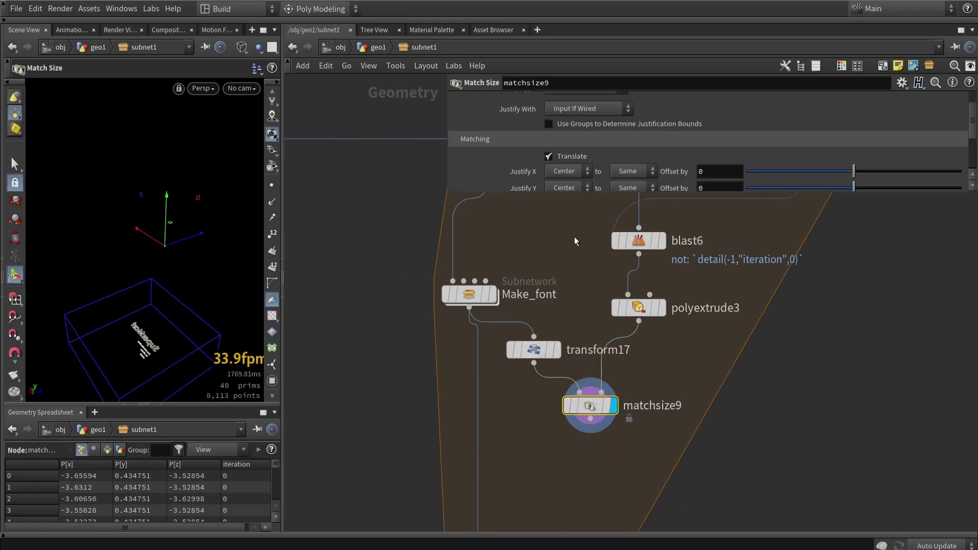
pyautogui.moveTo(449, 192); pyautogui.dragTo(529, 390)
pyautogui.click(650, 249)
pyautogui.press('h')
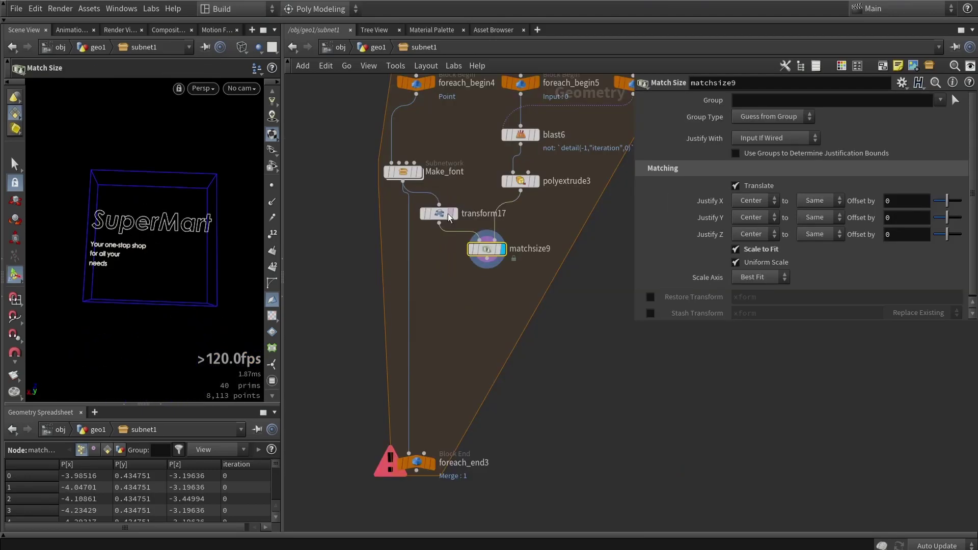
# Add a Transform node below matchsize9, wired to its output, and display its result
pyautogui.moveTo(499, 253); pyautogui.dragTo(477, 288)
pyautogui.moveTo(460, 359); pyautogui.dragTo(483, 340, button='middle')
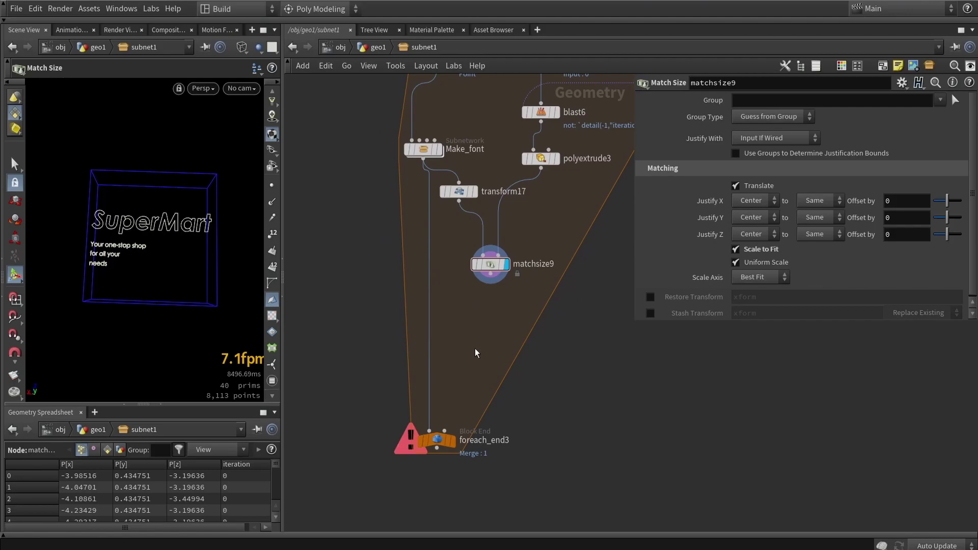
pyautogui.press('Tab')
pyautogui.write('tra')
pyautogui.click(615, 49)
pyautogui.scroll(3, 489, 332)
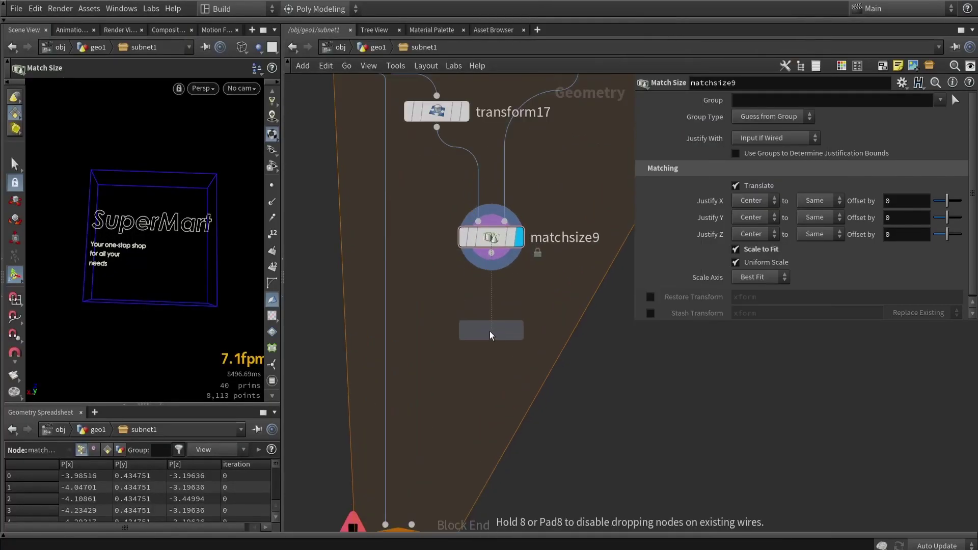
pyautogui.click(490, 332)
pyautogui.click(519, 332)
pyautogui.moveTo(502, 332); pyautogui.dragTo(502, 317)
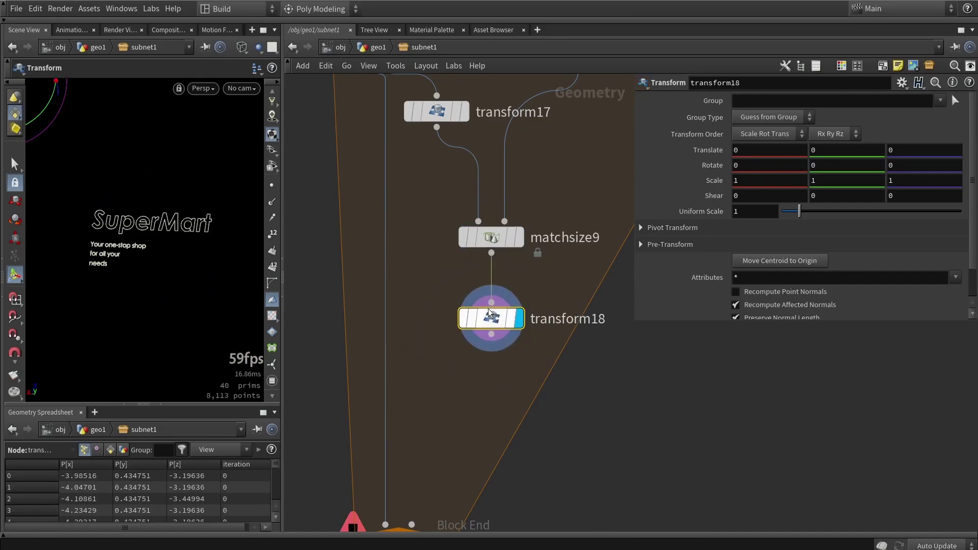
# Set the uniform scale of transform18 to 0.95
pyautogui.moveTo(746, 211); pyautogui.dragTo(719, 212)
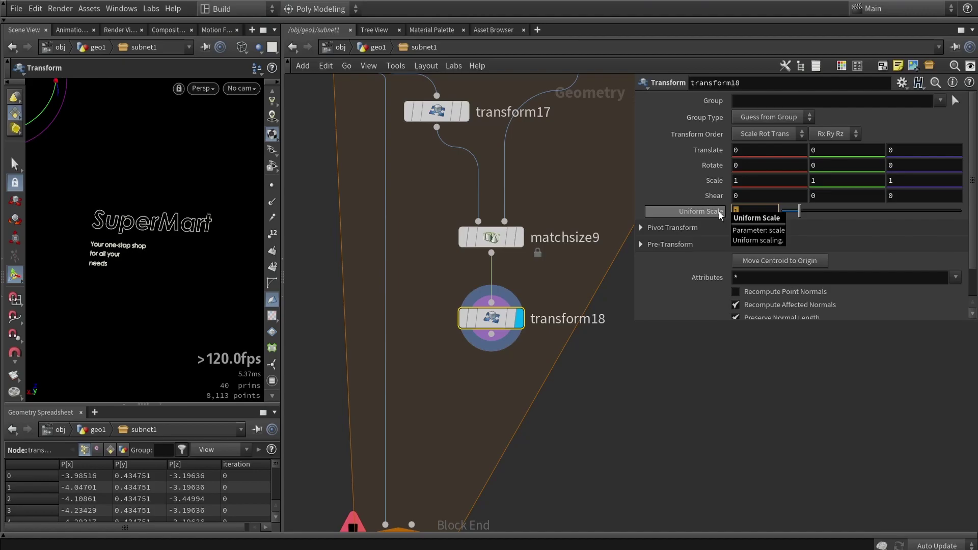
pyautogui.write('0.95')
pyautogui.press('Return')
# Set the pivot translate of transform18 to the text's centroid with $CEX, $CEY and $CEZ
pyautogui.click(693, 229)
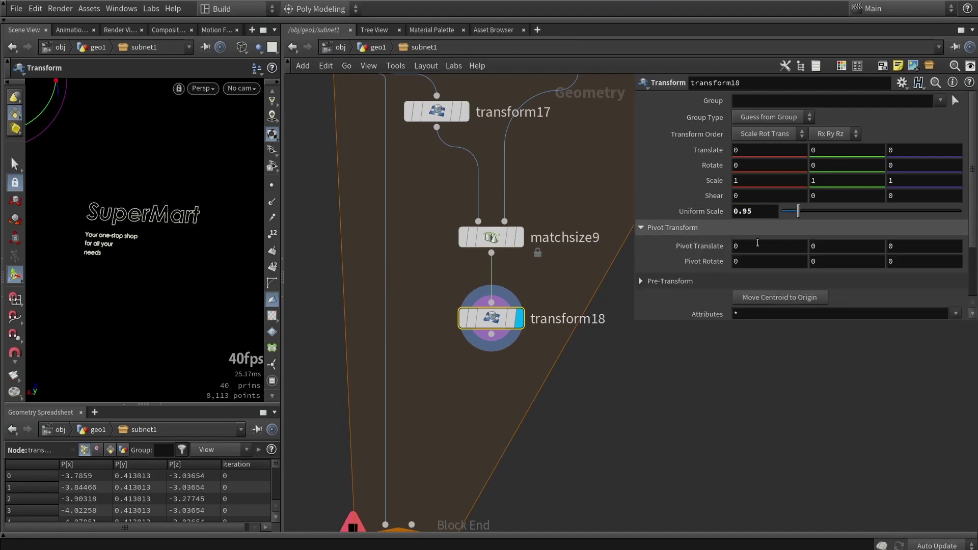
pyautogui.moveTo(754, 246); pyautogui.dragTo(709, 254)
pyautogui.write('$CEX')
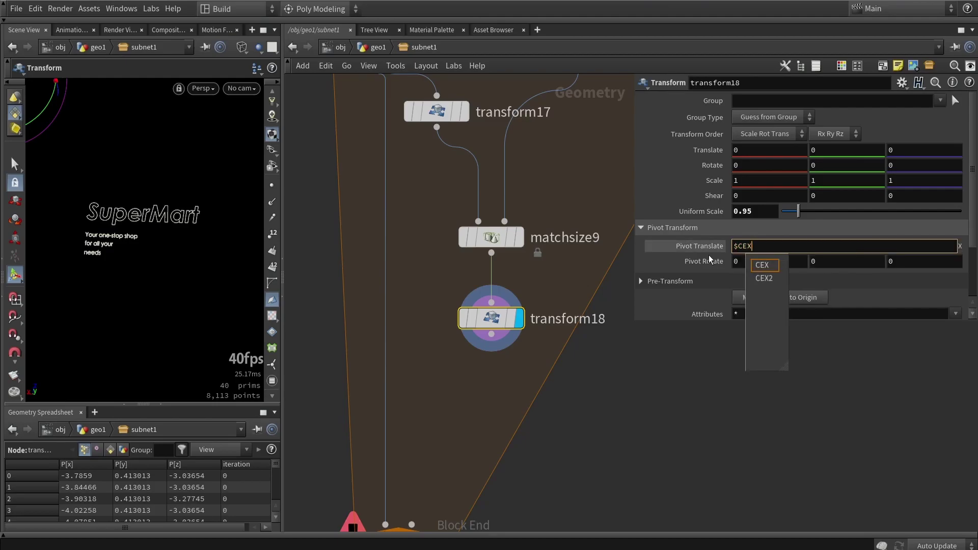
pyautogui.click(766, 264)
pyautogui.click(817, 250)
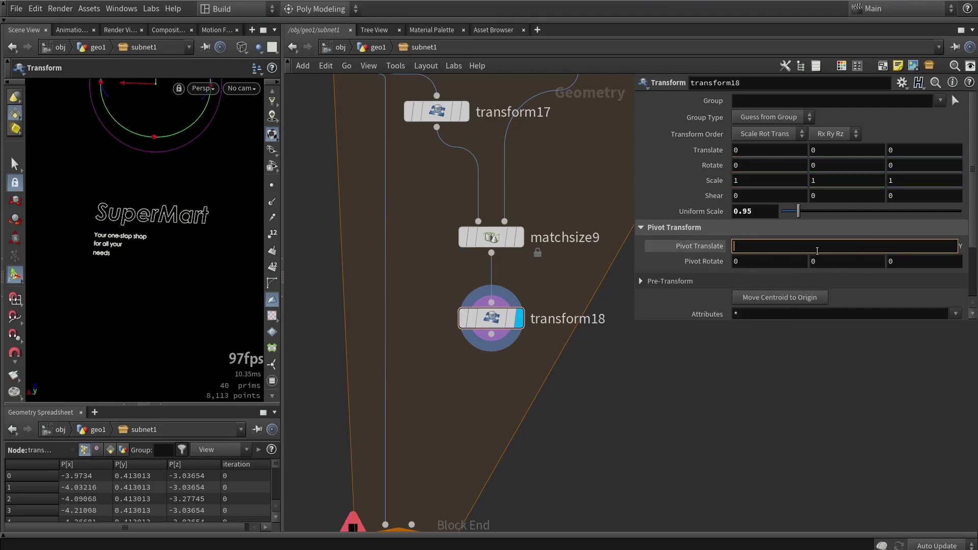
pyautogui.write('$CEY')
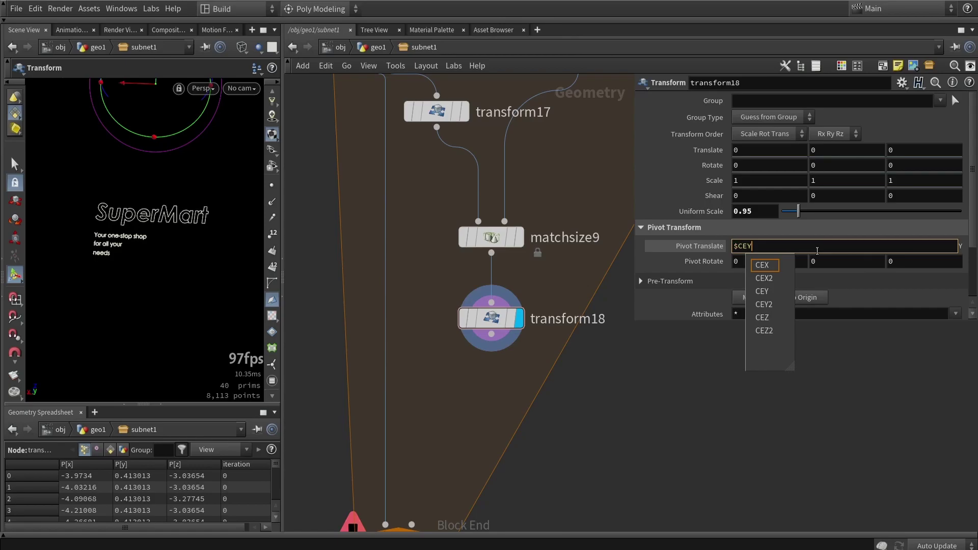
pyautogui.click(785, 390)
pyautogui.moveTo(910, 246); pyautogui.dragTo(853, 245)
pyautogui.write('$CEZ')
pyautogui.press('Return')
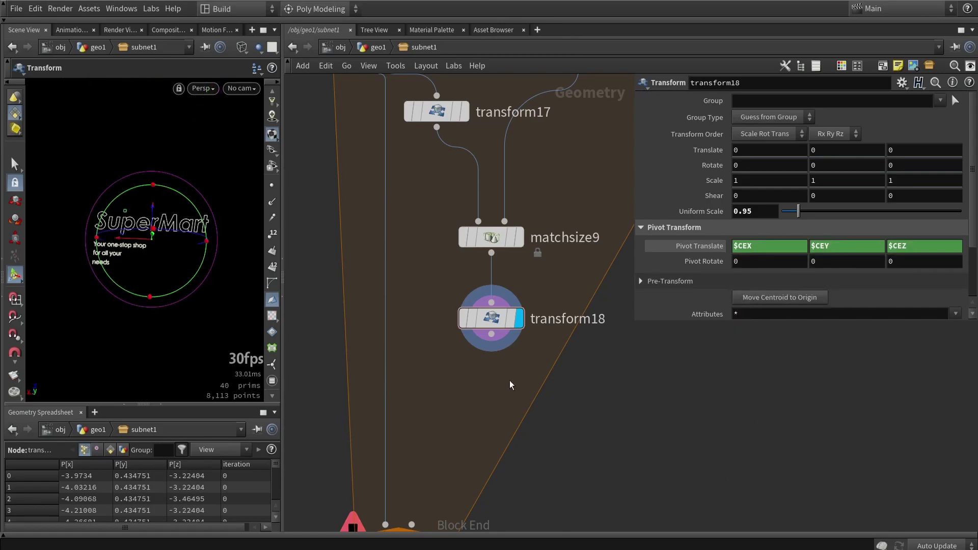
# Wire transform18 into foreach_end3 and display the loop's merged signs in an enlarged viewport
pyautogui.scroll(-2, 509, 336)
pyautogui.moveTo(512, 283); pyautogui.dragTo(441, 406)
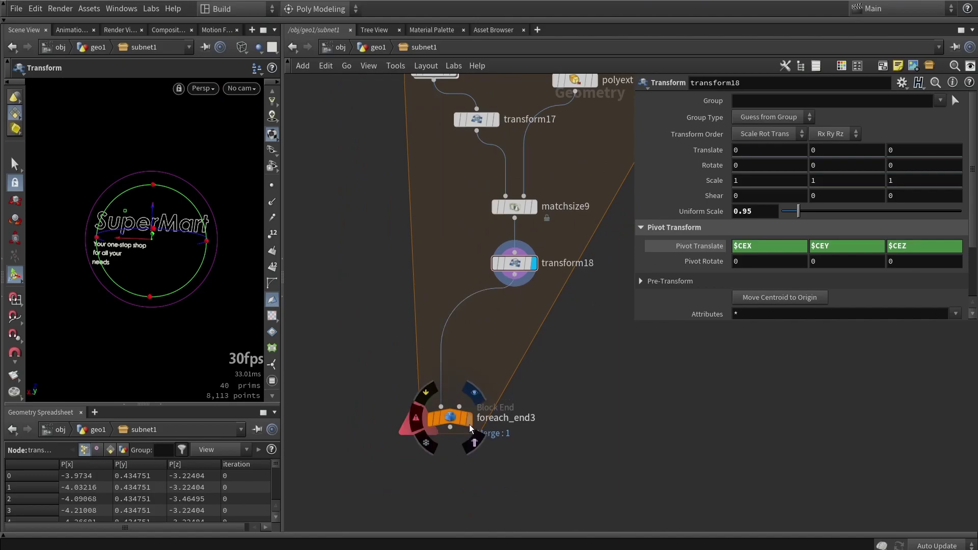
pyautogui.click(453, 420)
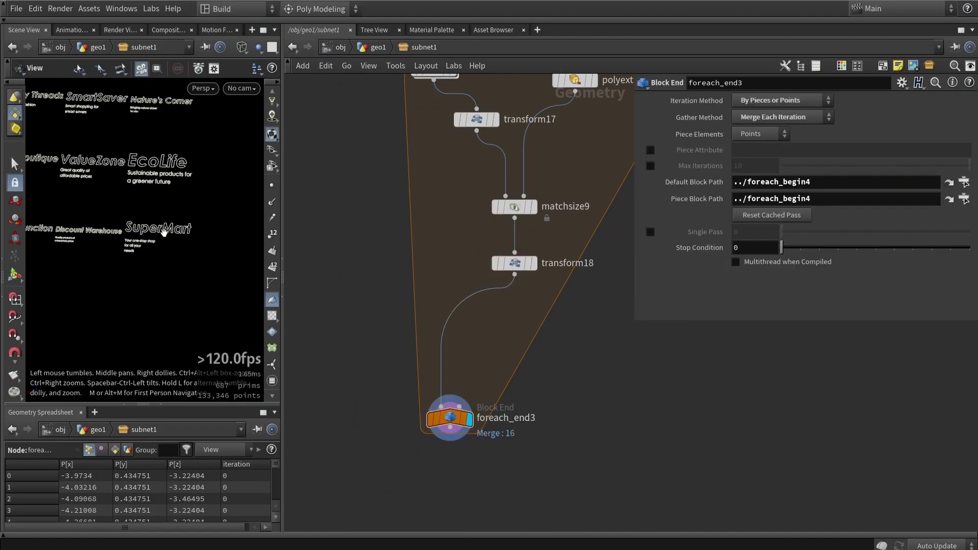
pyautogui.moveTo(282, 204); pyautogui.dragTo(392, 203)
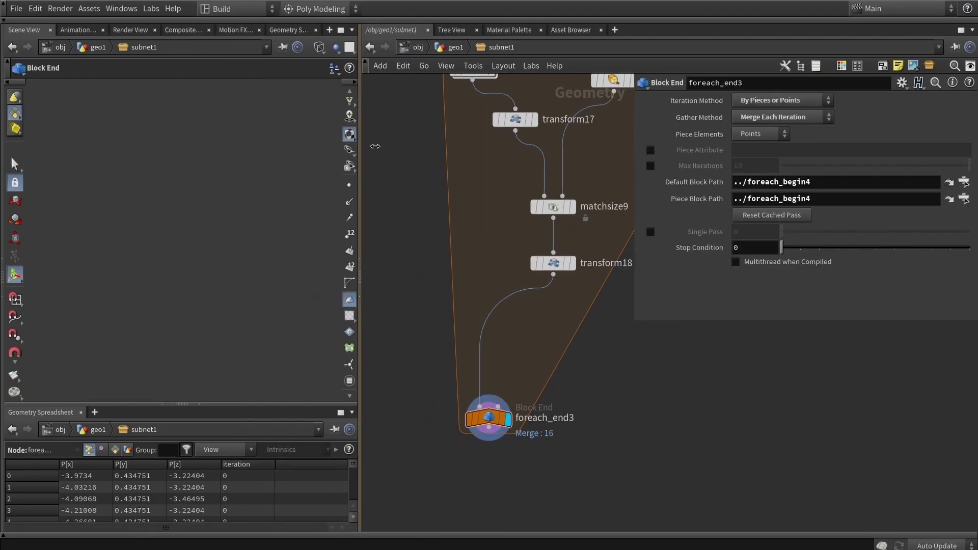
pyautogui.scroll(-5, 174, 170)
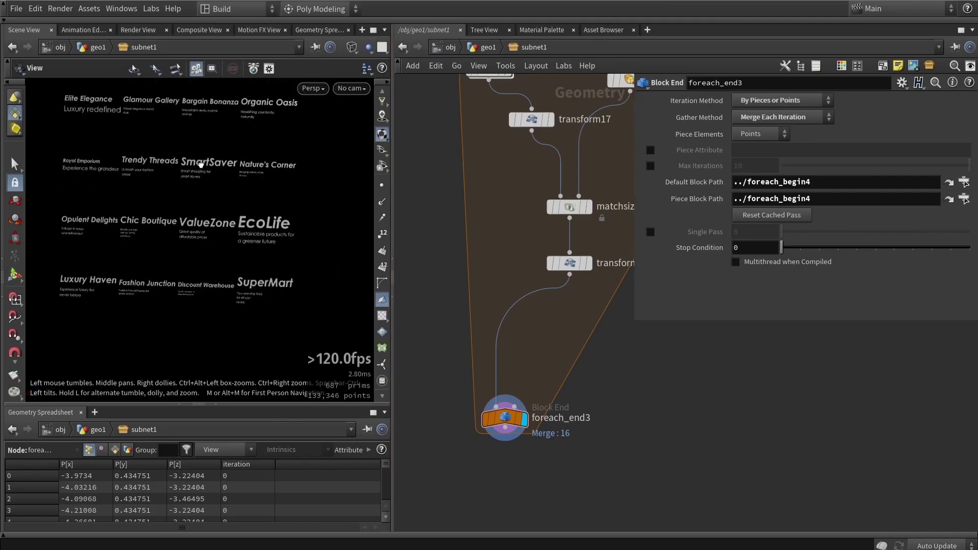
pyautogui.moveTo(224, 187); pyautogui.dragTo(227, 190)
pyautogui.moveTo(231, 182); pyautogui.dragTo(232, 195, button='middle')
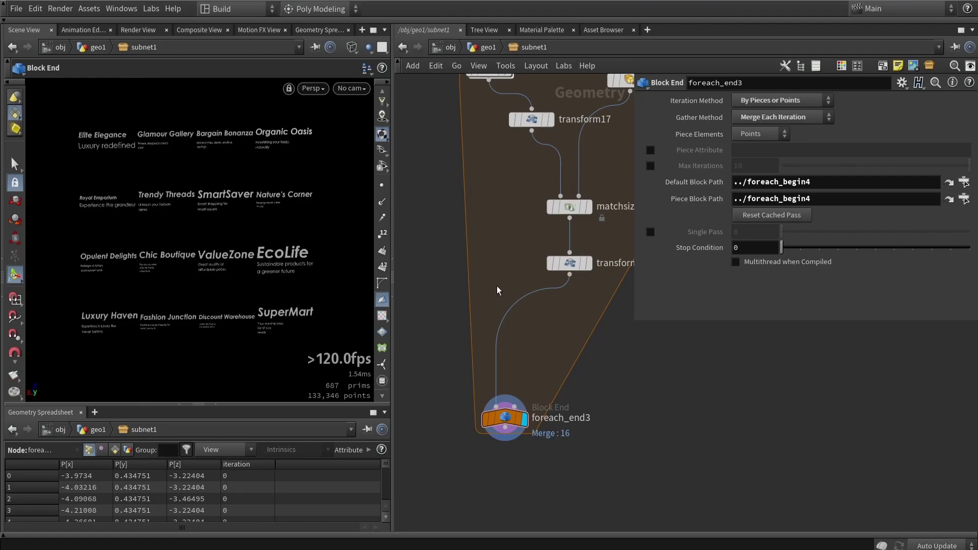
# Set the uniform scale of transform18 to 0.92 and inspect the spacing of the signs in a wider viewport
pyautogui.scroll(2, 582, 269)
pyautogui.click(573, 262)
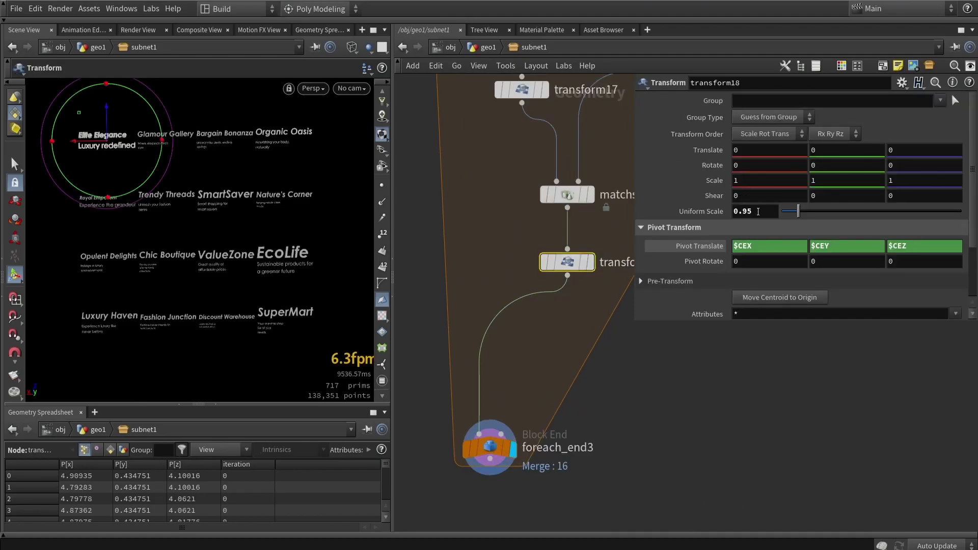
pyautogui.press('BackSpace')
pyautogui.write('2')
pyautogui.press('Return')
pyautogui.scroll(5, 213, 260)
pyautogui.press('Escape')
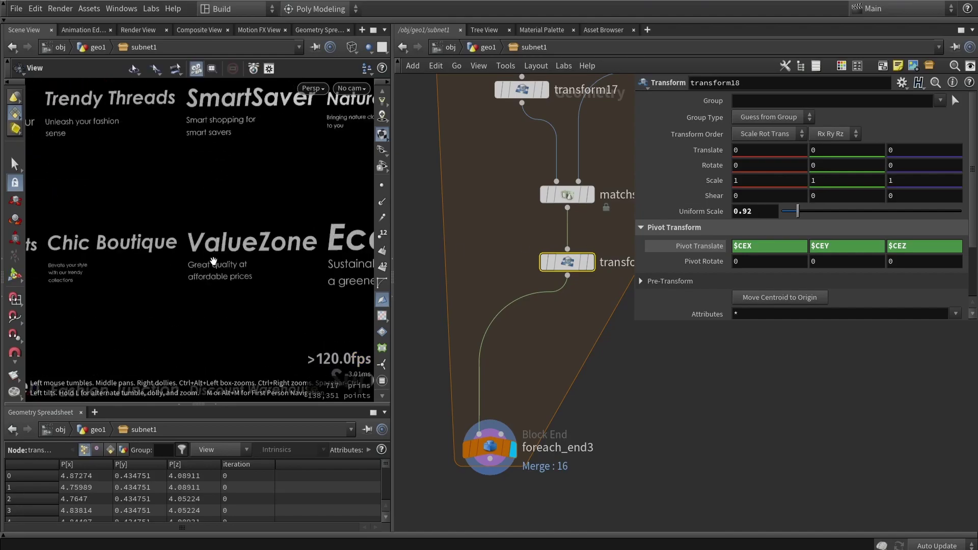
pyautogui.scroll(-6, 213, 261)
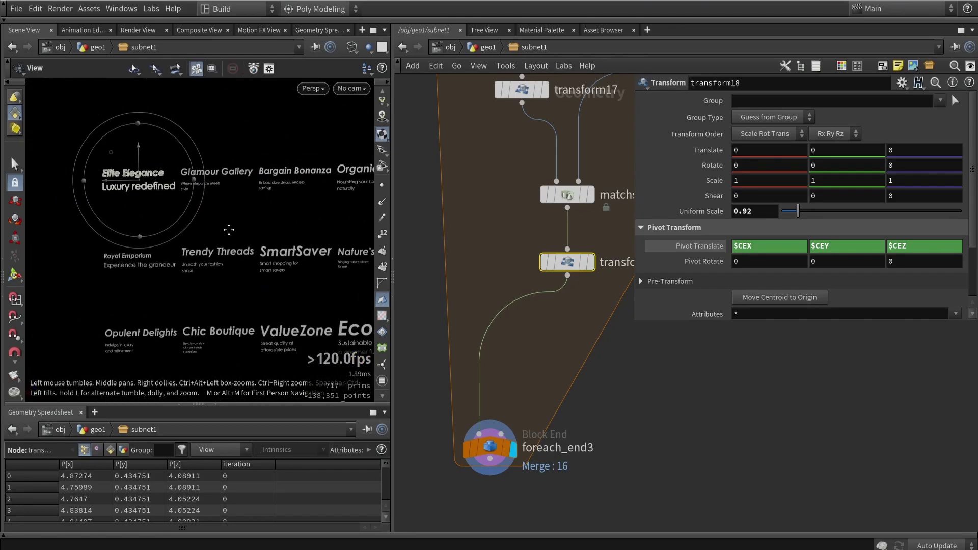
pyautogui.scroll(-6, 238, 231)
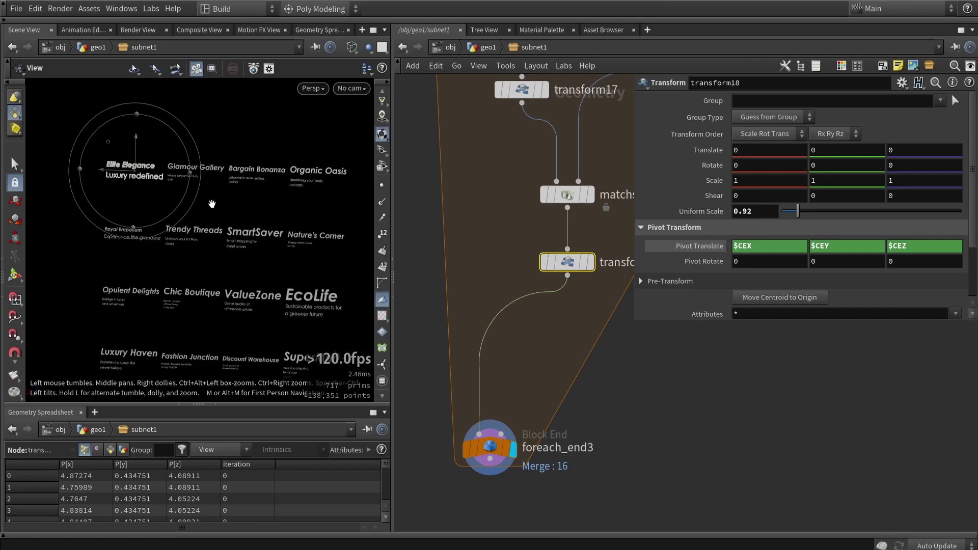
pyautogui.press('Return')
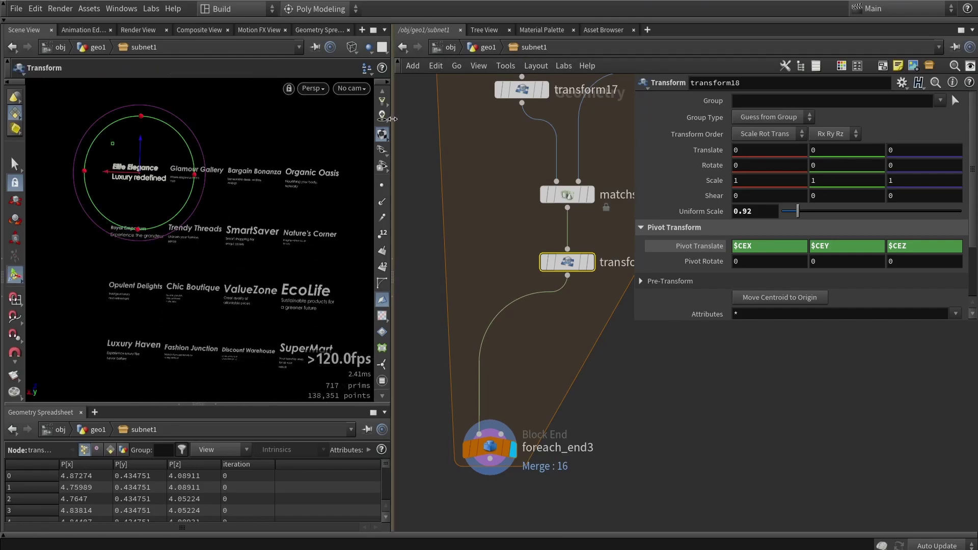
pyautogui.moveTo(392, 118); pyautogui.dragTo(443, 121)
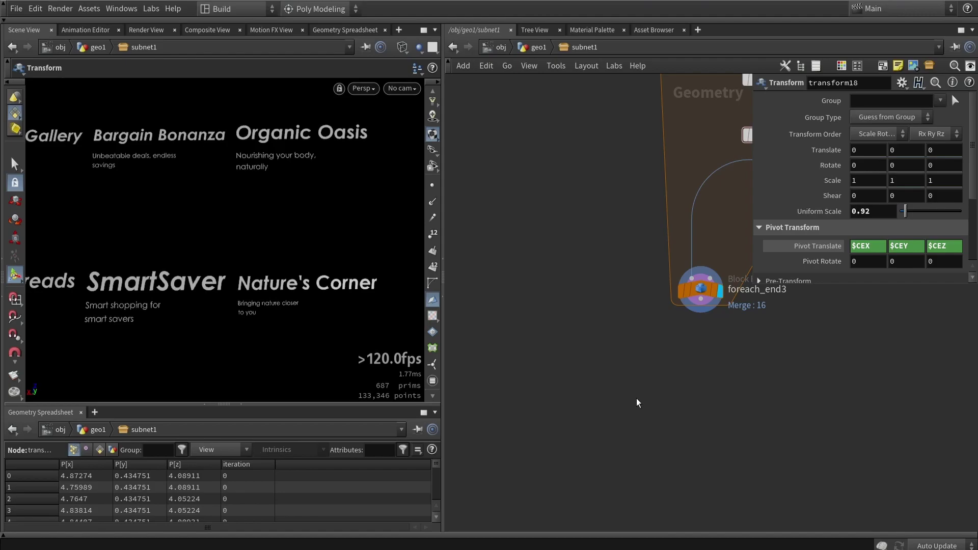
# Add a UV Project node beside the loop, wire the source grid into it, and display it
pyautogui.press('Tab')
pyautogui.write('uv p')
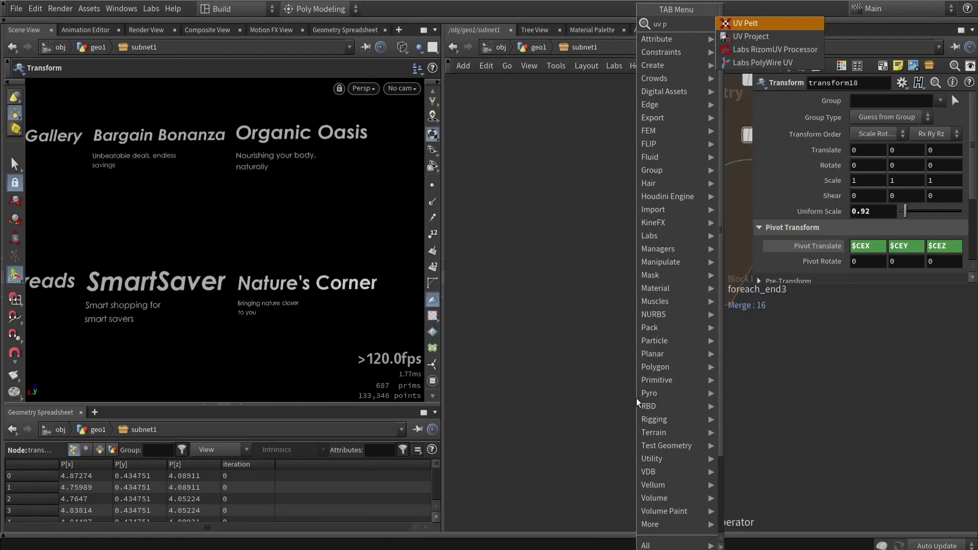
pyautogui.click(750, 36)
pyautogui.click(629, 240)
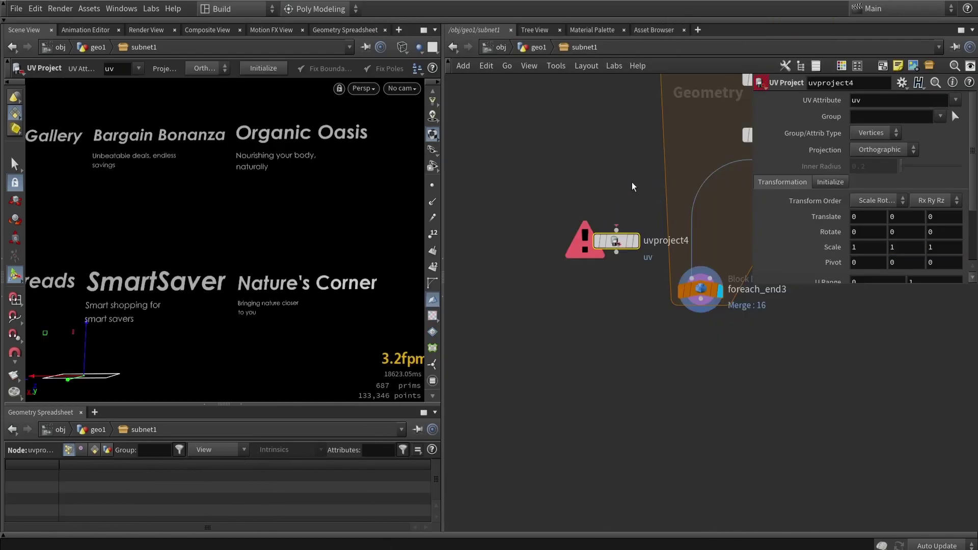
pyautogui.moveTo(657, 110); pyautogui.dragTo(513, 419)
pyautogui.scroll(3, 532, 431)
pyautogui.click(551, 432)
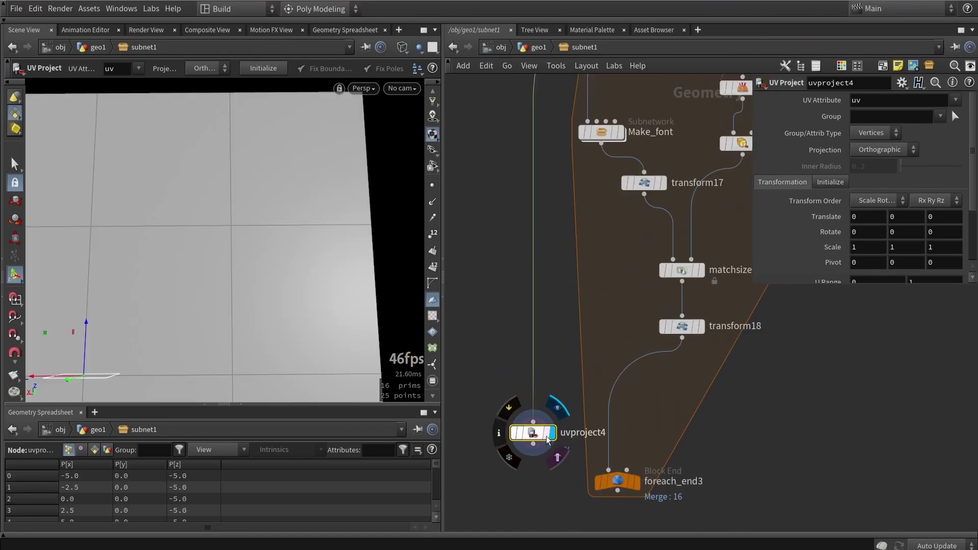
# Initialize the UV projection of uvproject4 with the To Best Plane method
pyautogui.press('space')
pyautogui.scroll(-5, 253, 270)
pyautogui.moveTo(253, 270); pyautogui.dragTo(279, 223, button='middle')
pyautogui.moveTo(279, 224); pyautogui.dragTo(163, 279)
pyautogui.press('Return')
pyautogui.click(835, 182)
pyautogui.click(875, 218)
pyautogui.press('space')
pyautogui.press('r')
# Add and display a Labs Maps Baker node with uvproject4 wired to its first input and foreach_end3 to its second
pyautogui.moveTo(557, 489); pyautogui.dragTo(536, 359, button='middle')
pyautogui.press('Tab')
pyautogui.write('map')
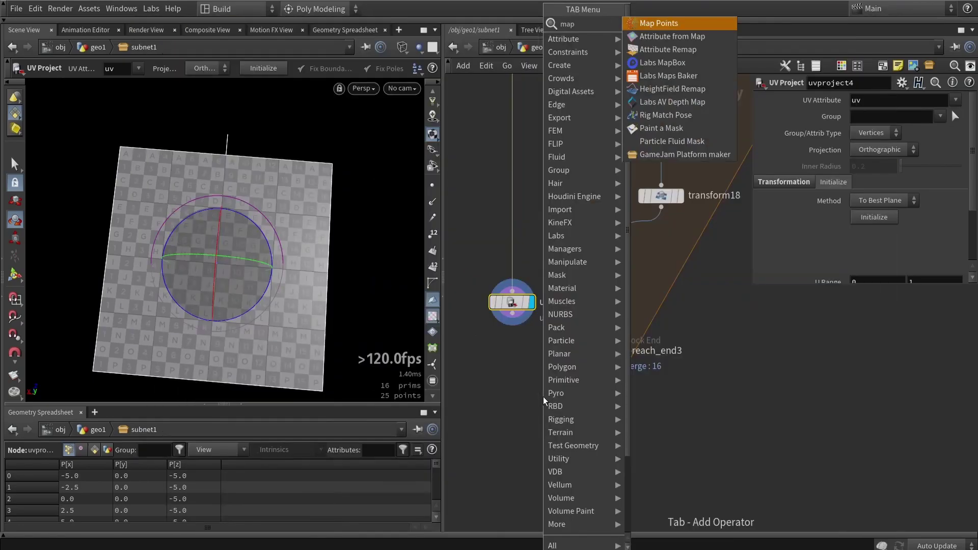
pyautogui.click(651, 76)
pyautogui.click(536, 438)
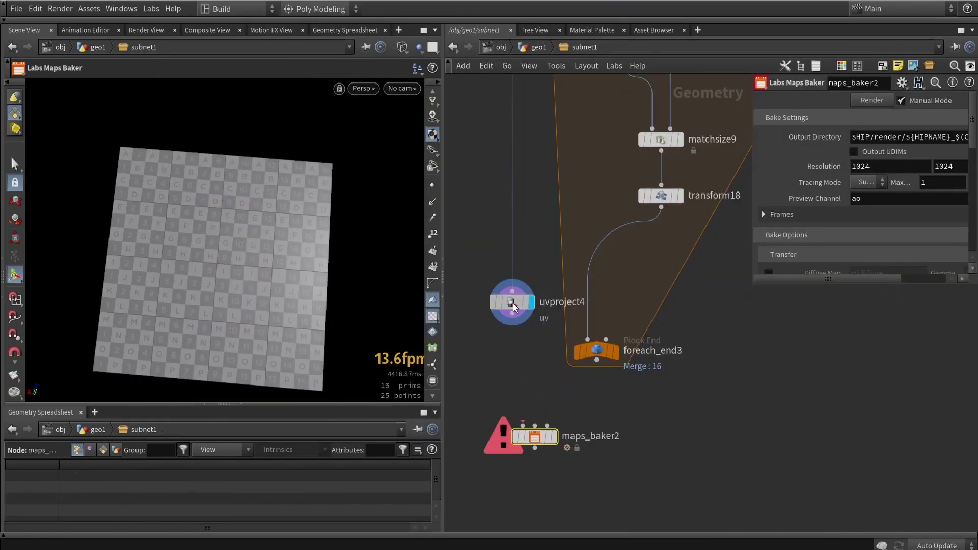
pyautogui.moveTo(512, 302); pyautogui.dragTo(474, 337)
pyautogui.click(473, 350)
pyautogui.click(522, 426)
pyautogui.moveTo(597, 360); pyautogui.dragTo(534, 425)
pyautogui.click(554, 436)
# Turn off the Vertex Color and AO maps on maps_baker2 and enable the Opacity Map, enlarging the parameter area
pyautogui.moveTo(748, 288); pyautogui.dragTo(662, 440)
pyautogui.click(677, 374)
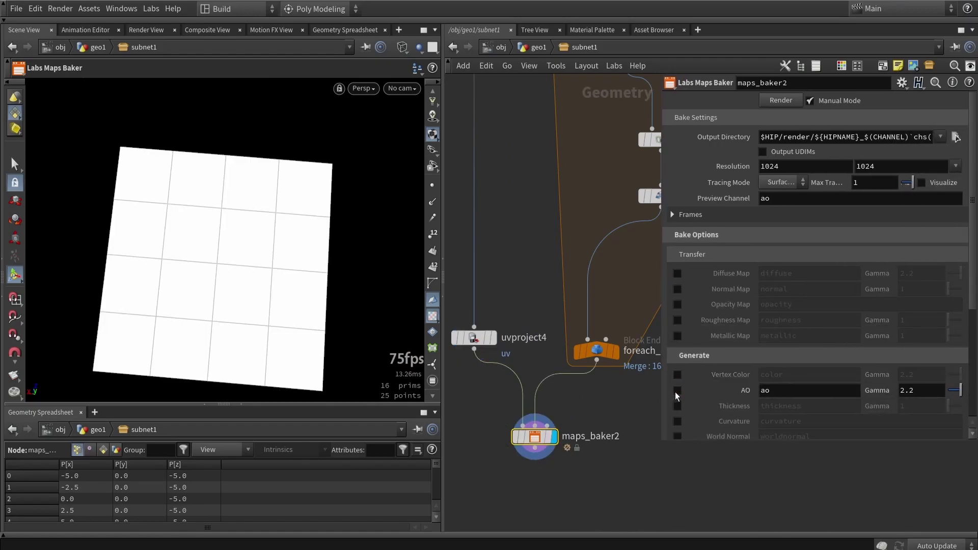
pyautogui.click(677, 390)
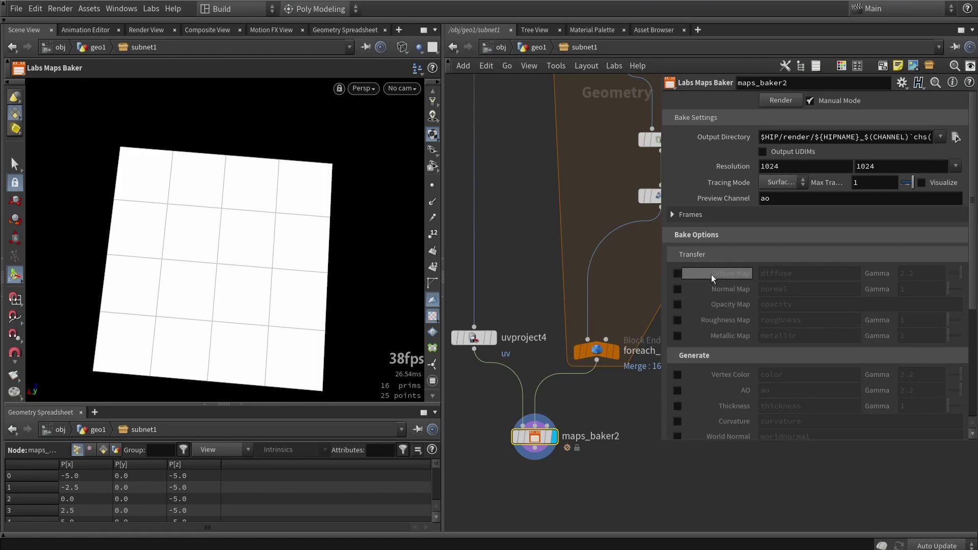
pyautogui.scroll(-3, 711, 274)
pyautogui.click(679, 254)
pyautogui.scroll(3, 759, 251)
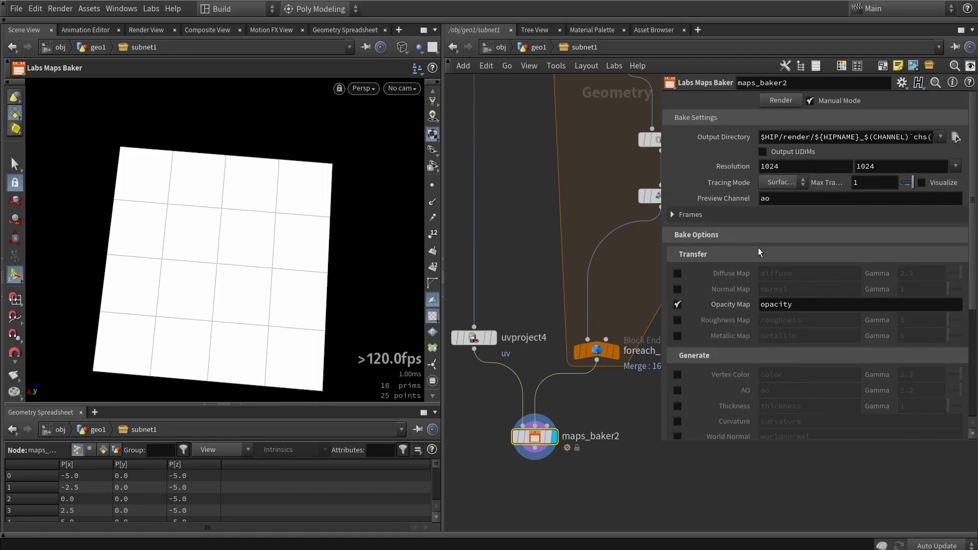
# Set the bake resolution to 2048 x 2048, enable Visualize, and reduce the maximum trace distance to about 0.59
pyautogui.click(958, 167)
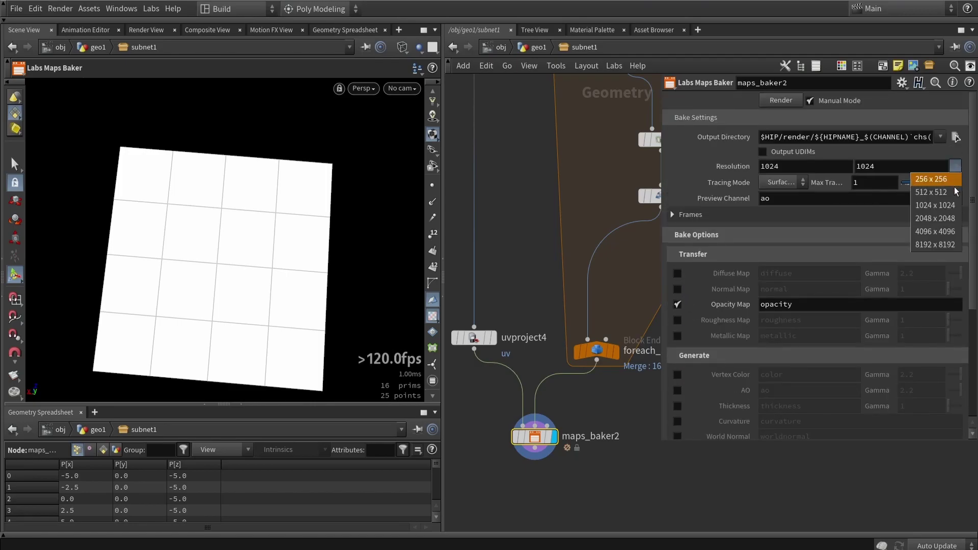
pyautogui.click(929, 218)
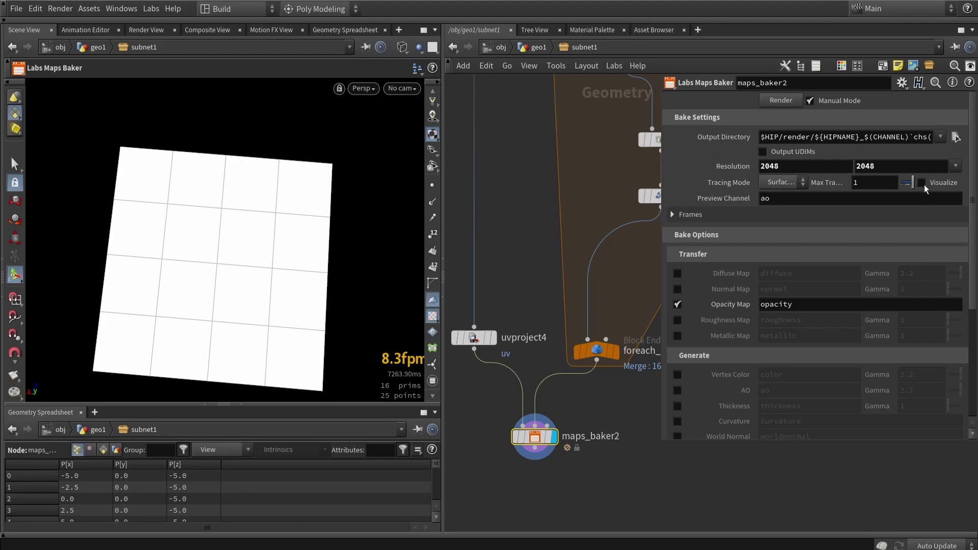
pyautogui.click(921, 182)
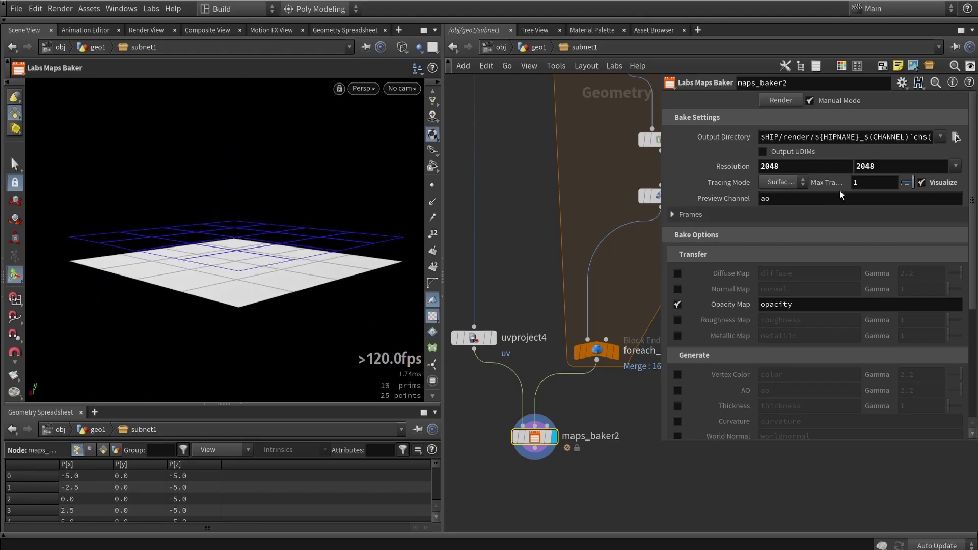
pyautogui.moveTo(911, 183); pyautogui.dragTo(908, 183)
# Display foreach_end3 to check the sign text, and return the display to maps_baker2
pyautogui.click(614, 350)
pyautogui.keyDown('alt'); pyautogui.moveTo(305, 293); pyautogui.dragTo(319, 317); pyautogui.keyUp('alt')
pyautogui.moveTo(616, 423); pyautogui.dragTo(637, 321, button='middle')
pyautogui.click(576, 375)
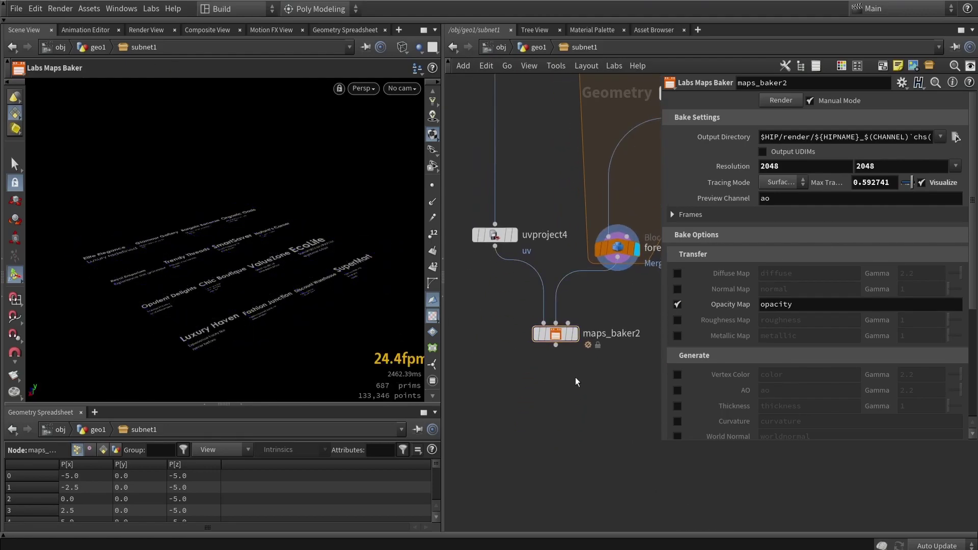
pyautogui.click(578, 333)
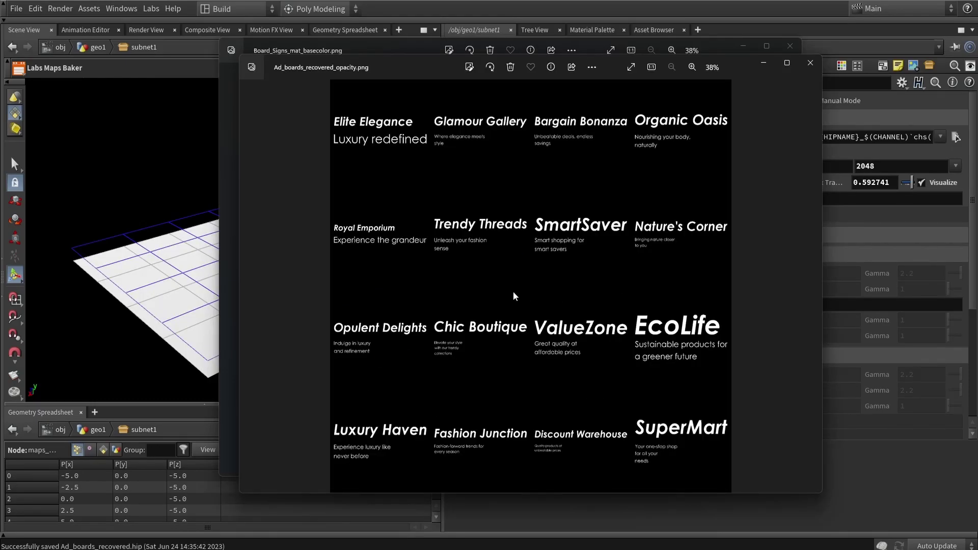
# Examine the store names and slogans in the baked image Ad_boards_recovered_opacity.png
pyautogui.scroll(3, 505, 290)
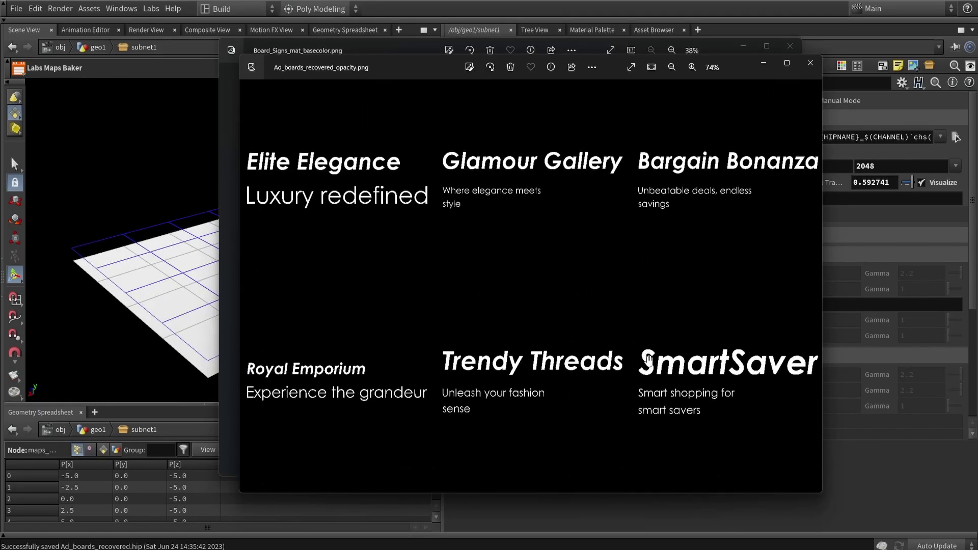
pyautogui.moveTo(769, 413); pyautogui.dragTo(545, 282)
pyautogui.scroll(-2, 545, 282)
pyautogui.moveTo(621, 313); pyautogui.dragTo(608, 179)
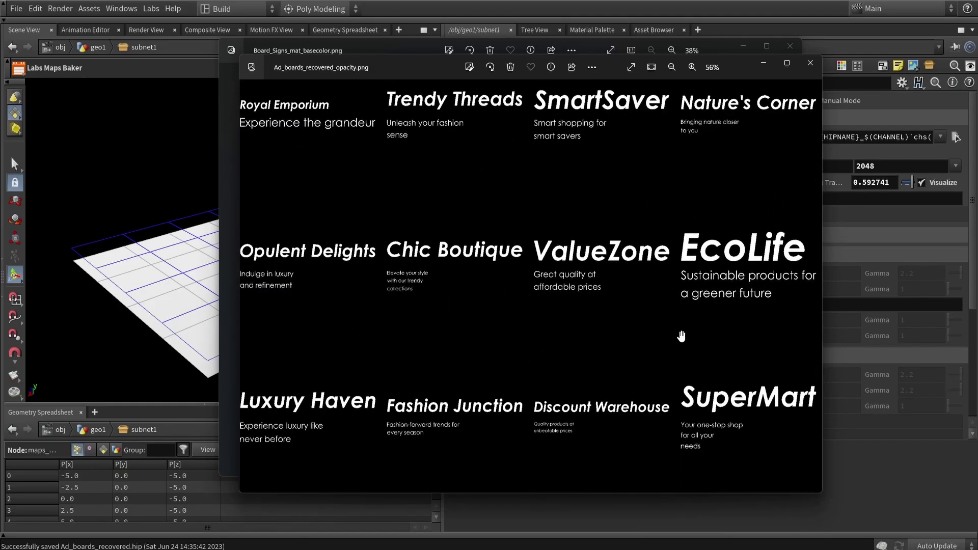
# Look over the upper rows of signs in the baked opacity image and put the image window away
pyautogui.moveTo(533, 370); pyautogui.dragTo(602, 317)
pyautogui.scroll(-1, 433, 262)
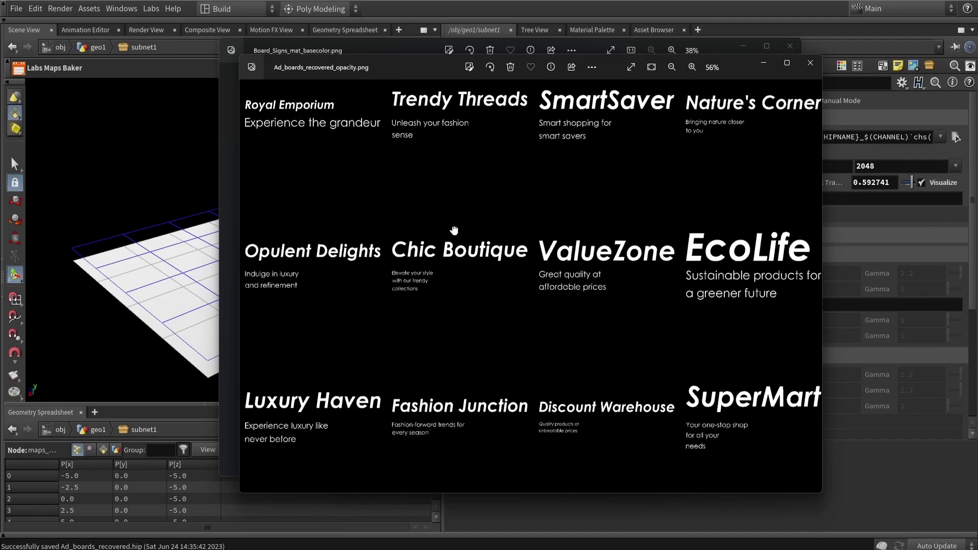
pyautogui.scroll(5, 453, 230)
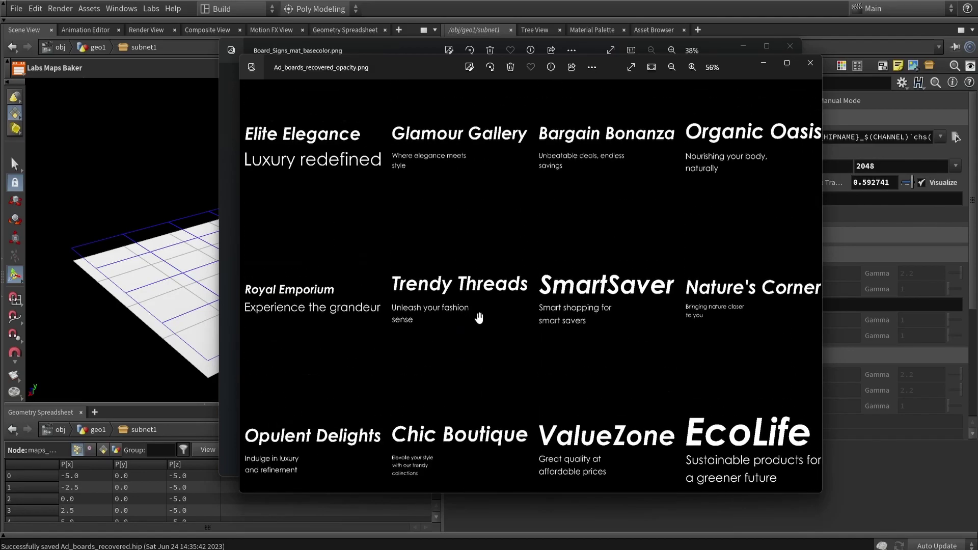
pyautogui.click(761, 63)
# Review the subnet's node chains from the style variants through the material blasts and Custom_Trim_tool nodes
pyautogui.moveTo(682, 322); pyautogui.dragTo(765, 259, button='middle')
pyautogui.scroll(-3, 765, 259)
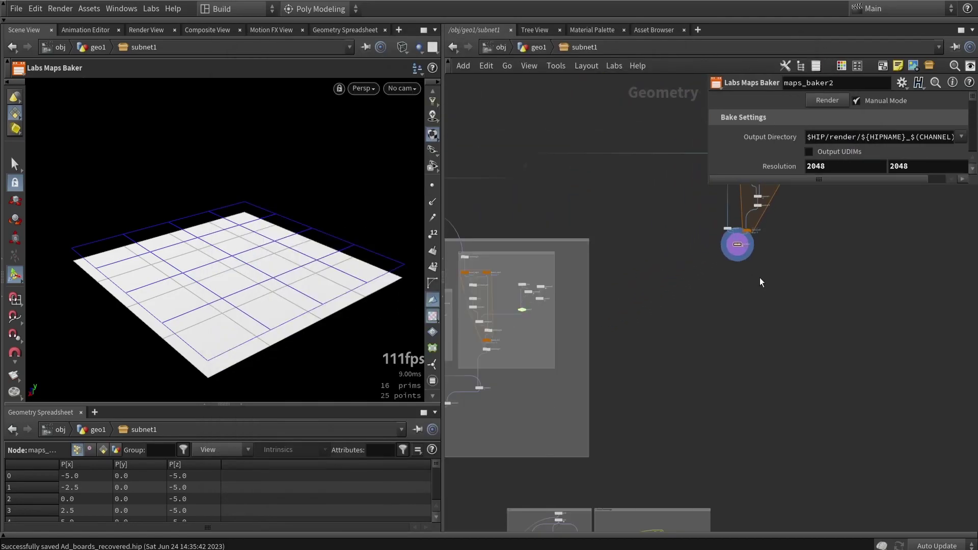
pyautogui.scroll(-4, 710, 336)
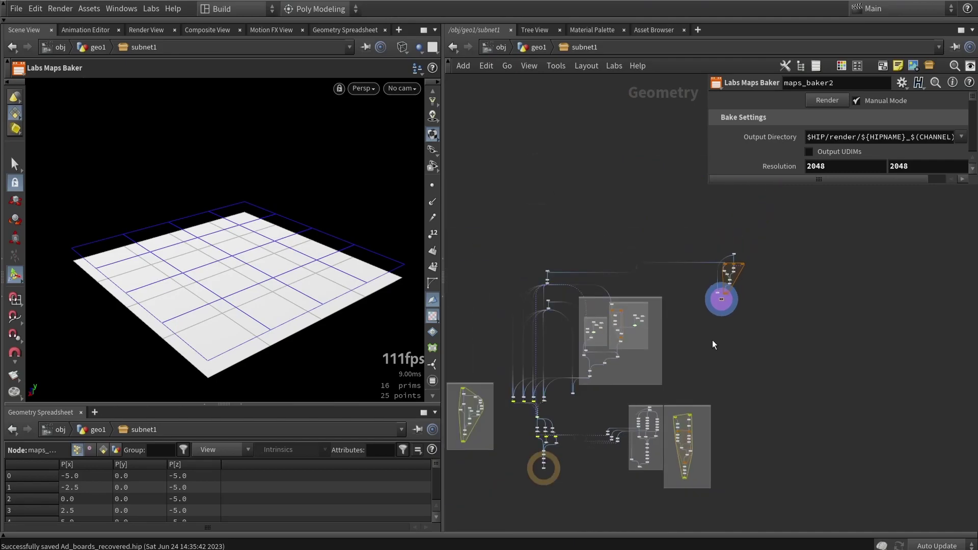
pyautogui.scroll(3, 572, 408)
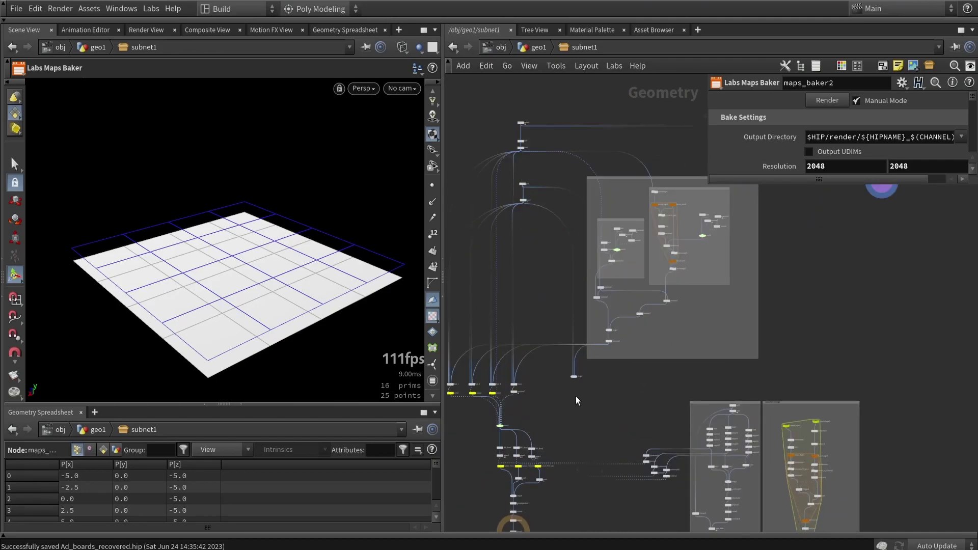
pyautogui.moveTo(559, 439); pyautogui.dragTo(661, 323, button='middle')
pyautogui.scroll(6, 611, 358)
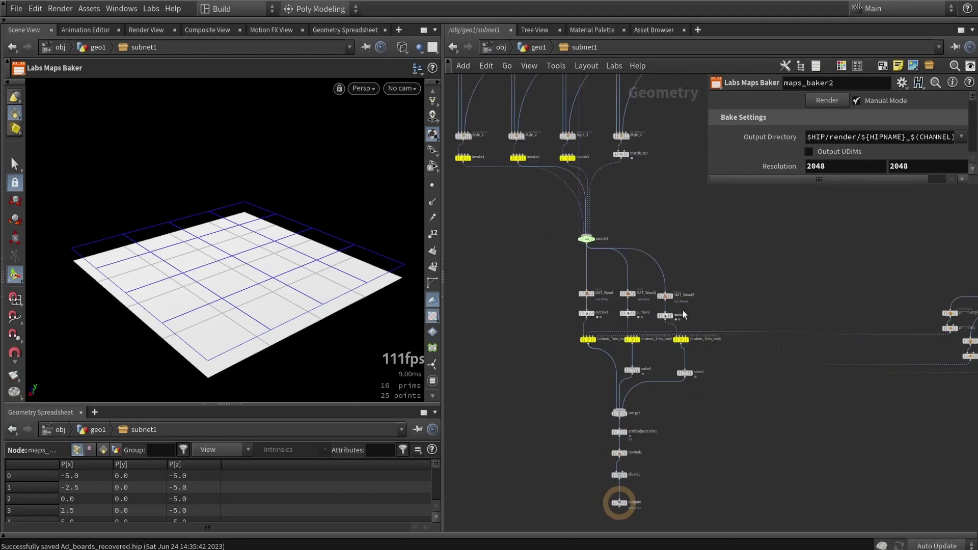
pyautogui.scroll(1, 582, 375)
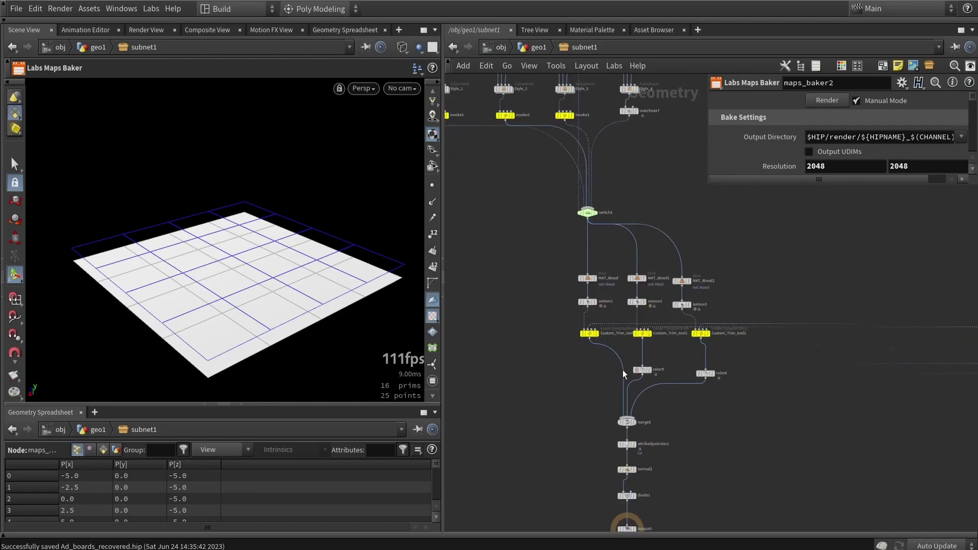
pyautogui.scroll(4, 684, 312)
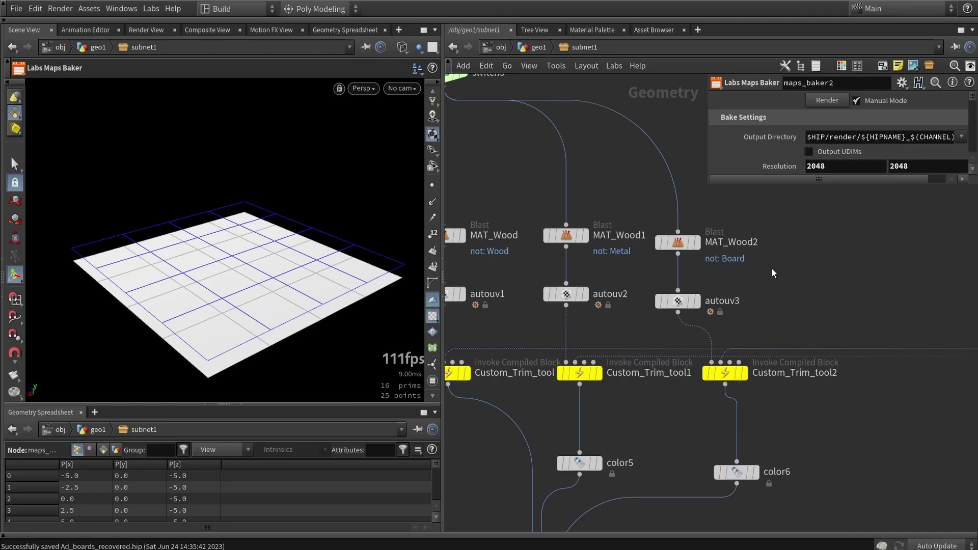
pyautogui.scroll(-5, 696, 311)
pyautogui.scroll(5, 634, 324)
pyautogui.scroll(3, 631, 285)
# Display the Style_1 subnetwork, open it, and display its group2 node to inspect the Board primitives
pyautogui.click(637, 279)
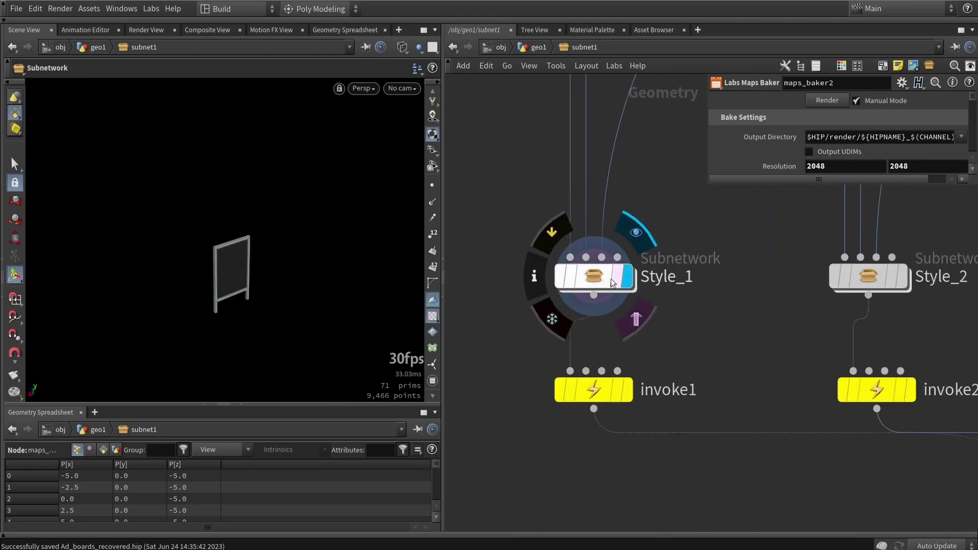
pyautogui.doubleClick(636, 280)
pyautogui.scroll(-2, 722, 332)
pyautogui.scroll(4, 674, 299)
pyautogui.click(670, 325)
pyautogui.keyDown('alt'); pyautogui.moveTo(283, 271); pyautogui.dragTo(249, 249); pyautogui.keyUp('alt')
pyautogui.keyDown('alt'); pyautogui.scroll(5, 204, 252); pyautogui.keyUp('alt')
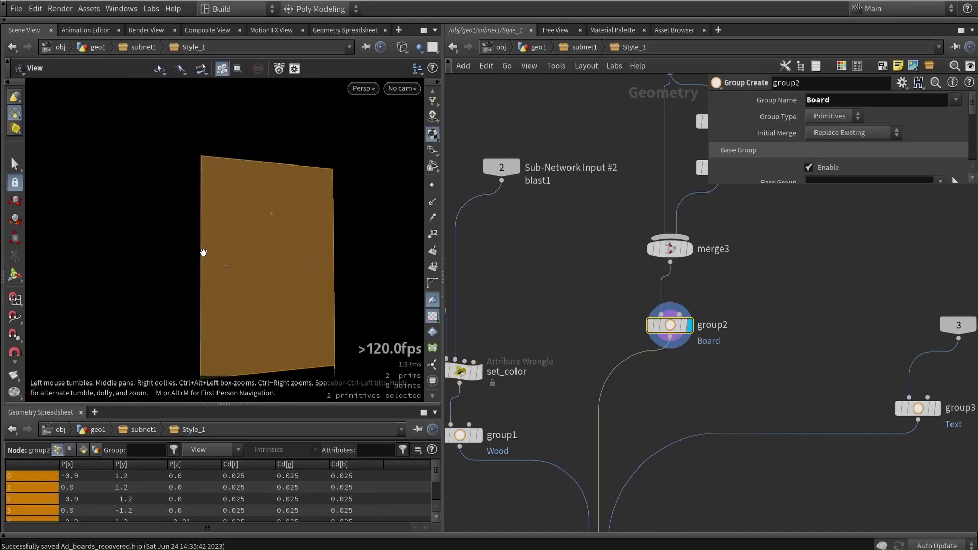
pyautogui.keyDown('alt'); pyautogui.scroll(-3, 284, 175); pyautogui.keyUp('alt')
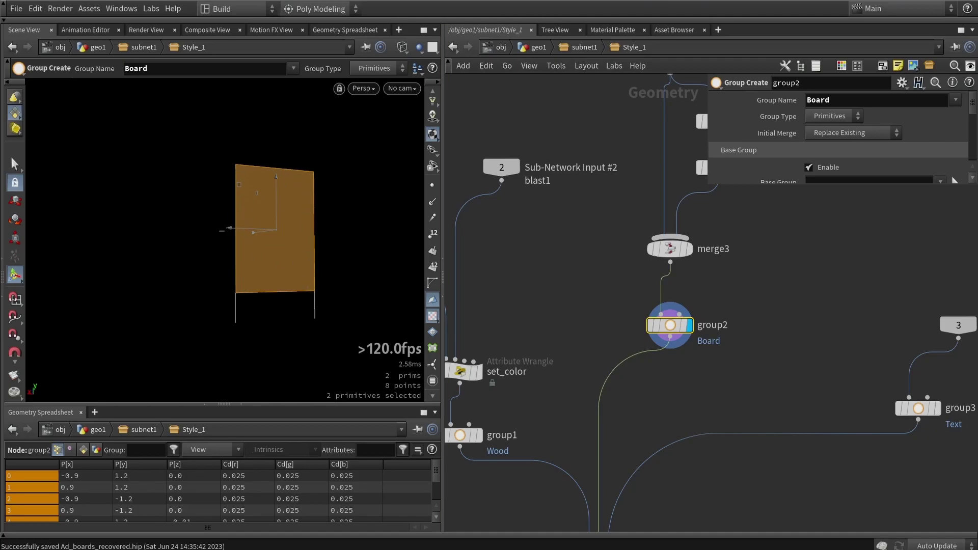
# Add a UV Project node fed by Sub-Network Input #1 (color1) and move it clear of the existing branch
pyautogui.scroll(-4, 677, 303)
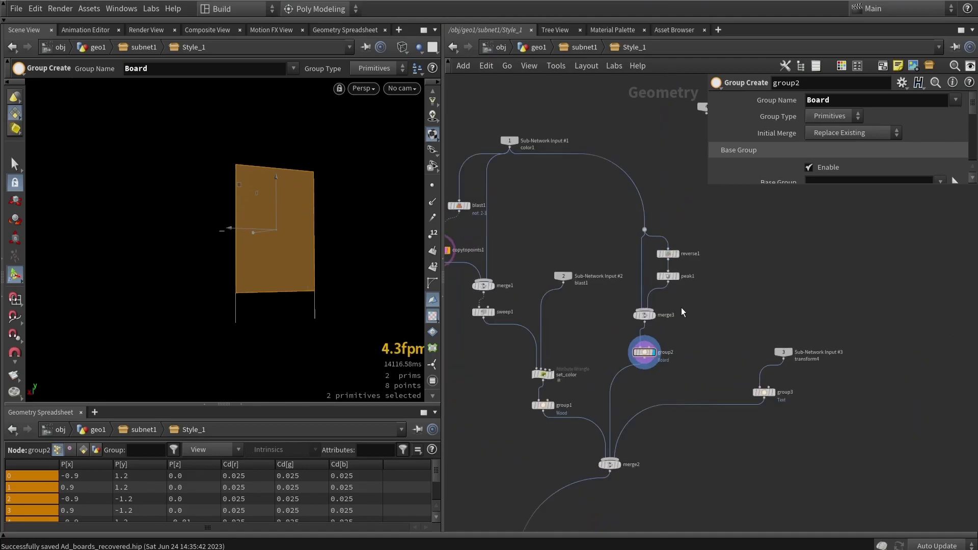
pyautogui.scroll(2, 617, 295)
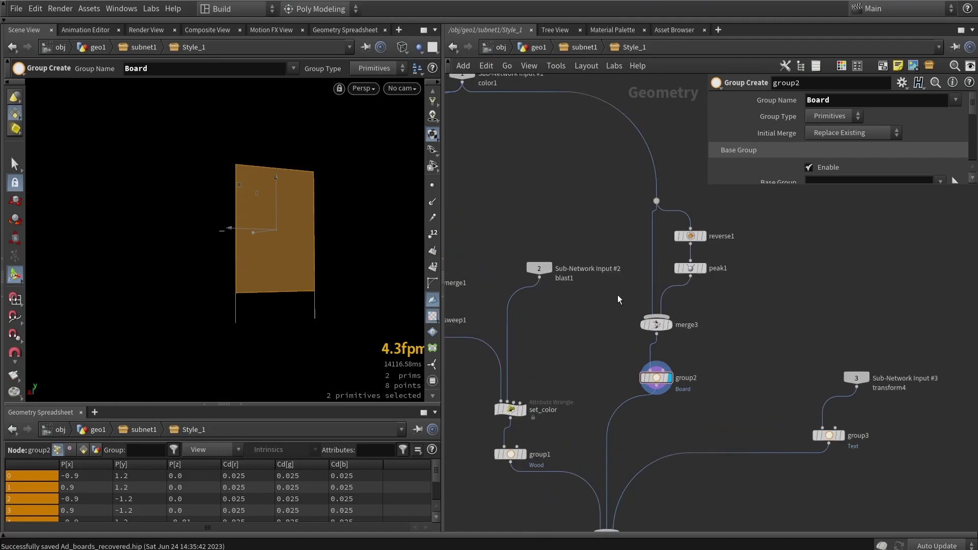
pyautogui.moveTo(797, 268); pyautogui.dragTo(777, 343, button='middle')
pyautogui.moveTo(524, 215); pyautogui.dragTo(626, 247, button='middle')
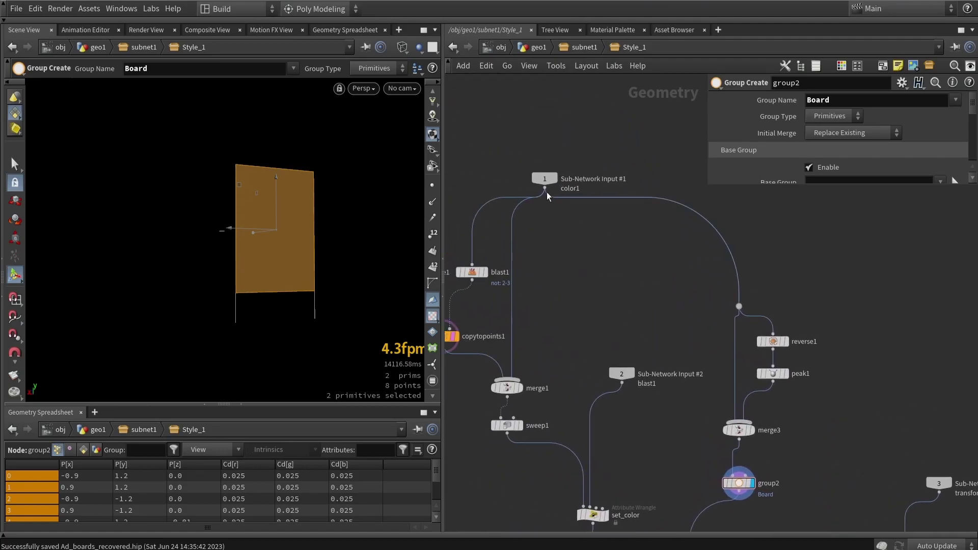
pyautogui.moveTo(544, 184); pyautogui.dragTo(535, 153)
pyautogui.moveTo(773, 252); pyautogui.dragTo(679, 277, button='middle')
pyautogui.press('Tab')
pyautogui.write('uv')
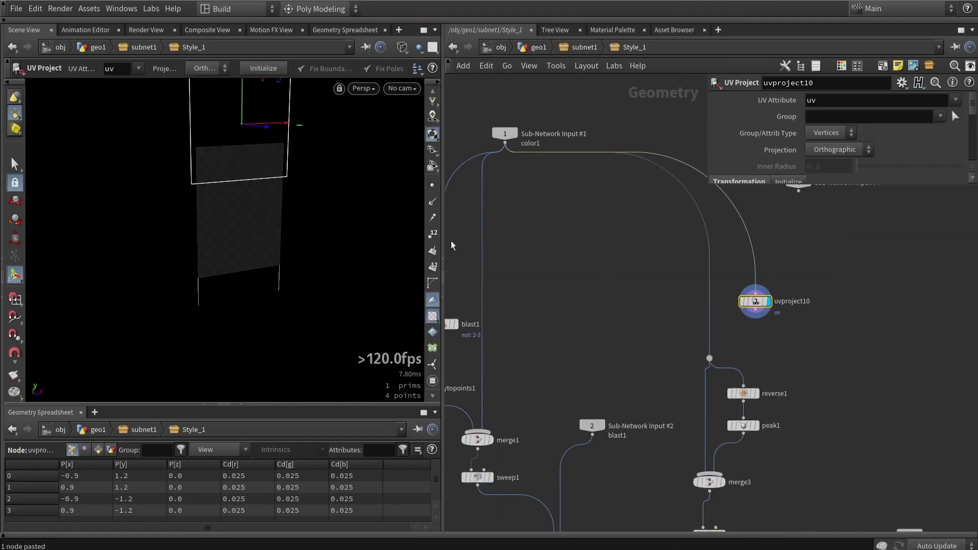
pyautogui.keyDown('alt'); pyautogui.moveTo(226, 175); pyautogui.dragTo(249, 149); pyautogui.keyUp('alt')
pyautogui.keyDown('alt'); pyautogui.moveTo(261, 185); pyautogui.dragTo(250, 134); pyautogui.keyUp('alt')
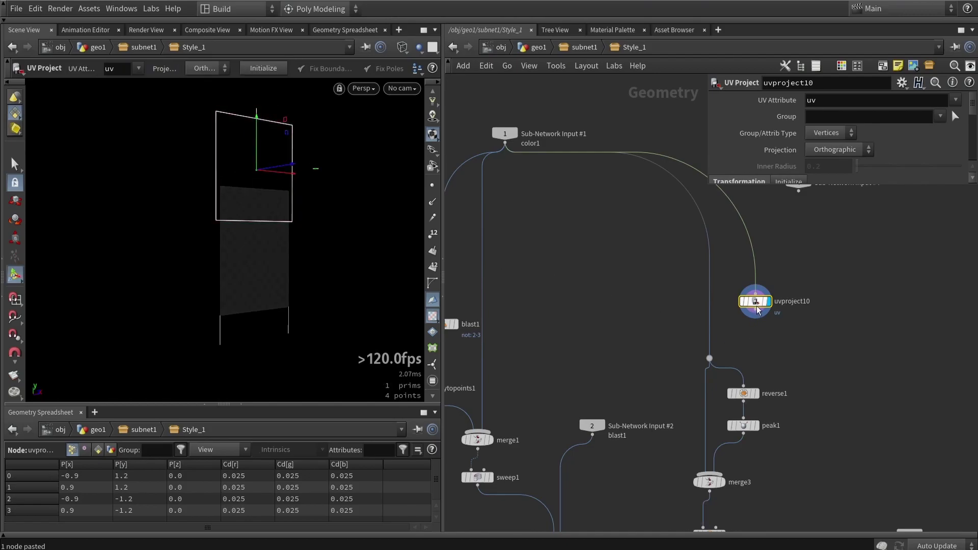
pyautogui.moveTo(757, 309); pyautogui.dragTo(847, 300)
# Add a Labs UV Unitize node after uvproject10
pyautogui.press('Tab')
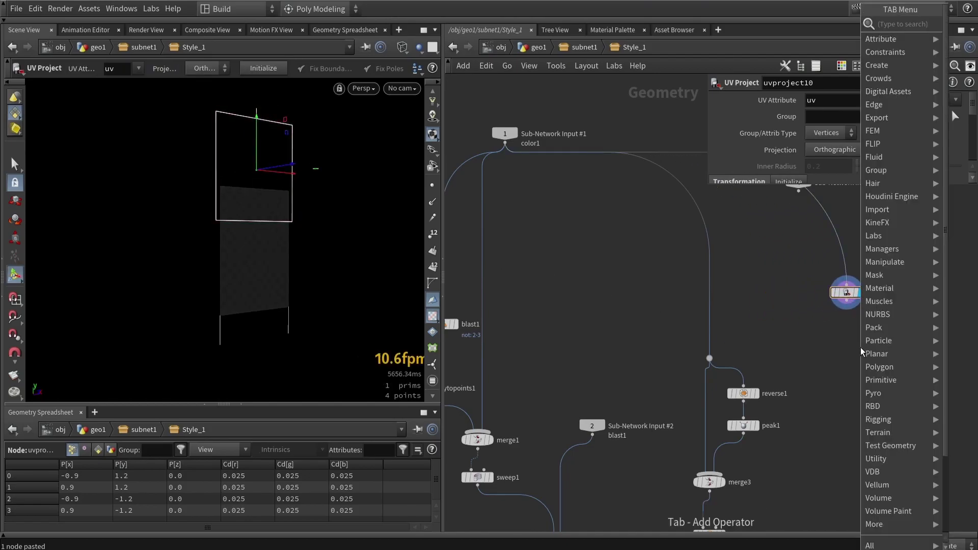
pyautogui.write('uv')
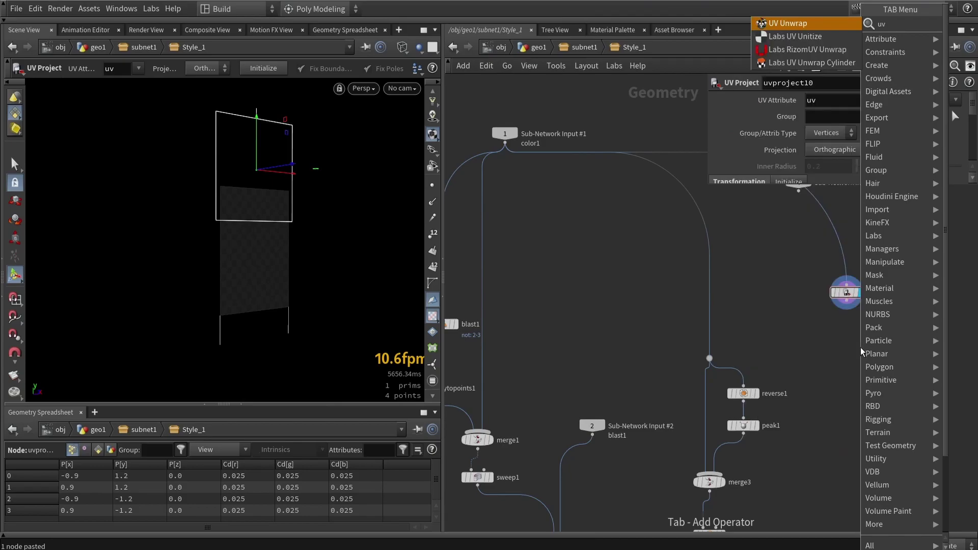
pyautogui.write(' un')
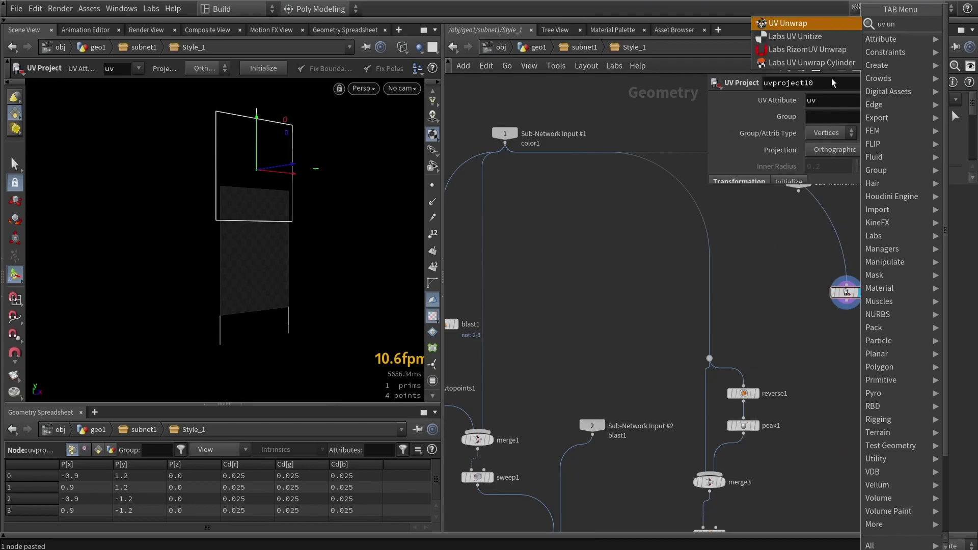
pyautogui.click(835, 37)
pyautogui.click(847, 338)
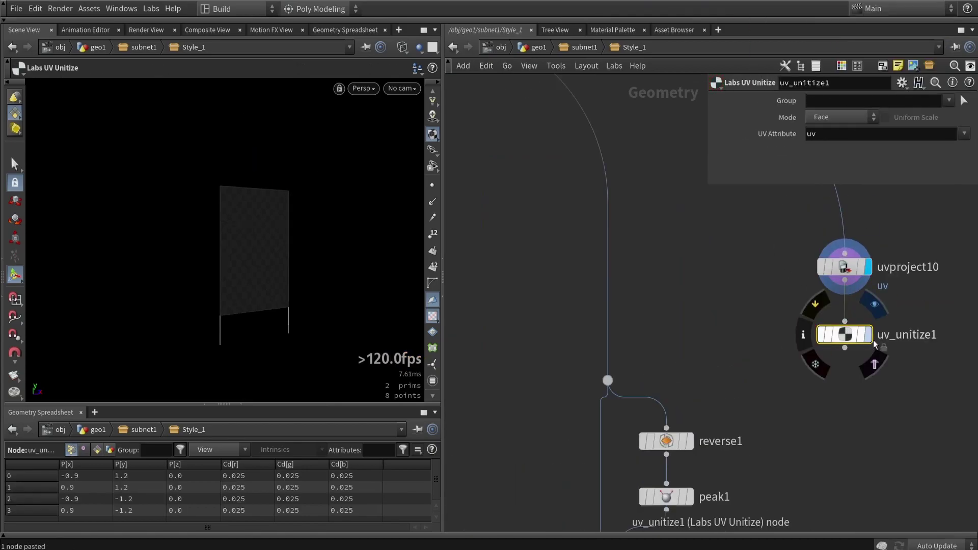
# Check the unitized board's UVs in the UV view and its checker pattern in the perspective view
pyautogui.hotkey('space', '5')
pyautogui.scroll(-10, 306, 222)
pyautogui.press('w')
pyautogui.scroll(3, 308, 227)
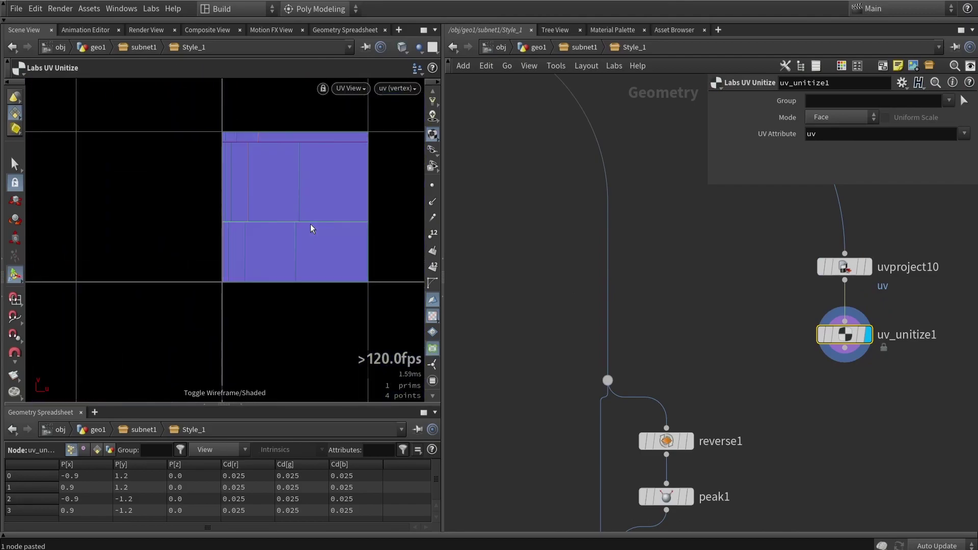
pyautogui.hotkey('space', '1')
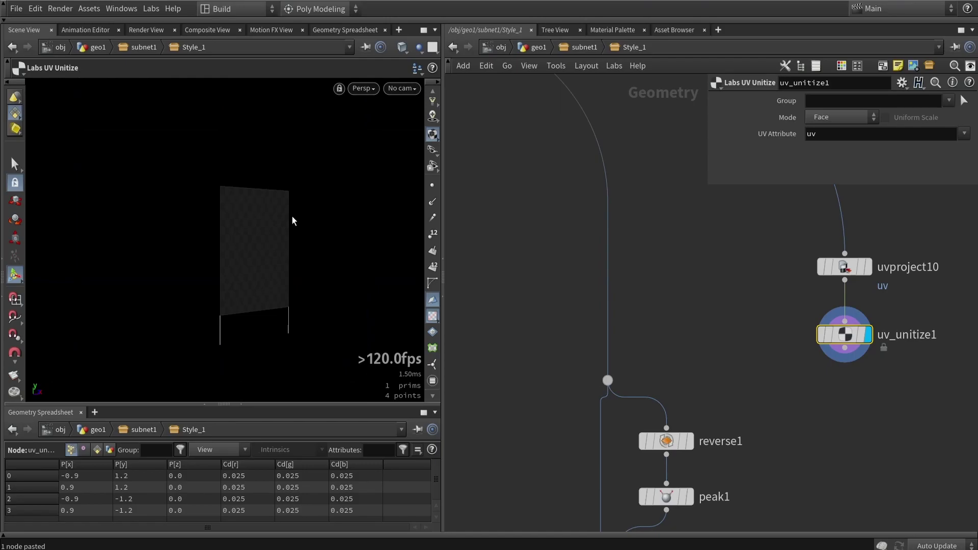
pyautogui.press('w')
pyautogui.press('w')
pyautogui.scroll(2, 279, 233)
pyautogui.moveTo(275, 234); pyautogui.dragTo(227, 229)
pyautogui.press('Return')
pyautogui.scroll(3, 435, 127)
pyautogui.click(433, 154)
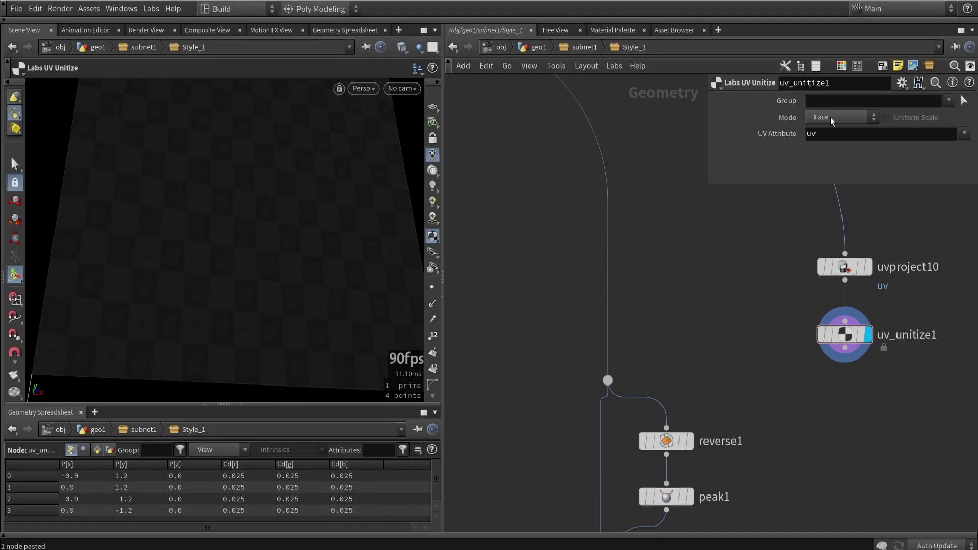
# Set uv_unitize1's mode to Input UV Shells and check the resulting checker pattern on the board
pyautogui.click(831, 120)
pyautogui.click(834, 140)
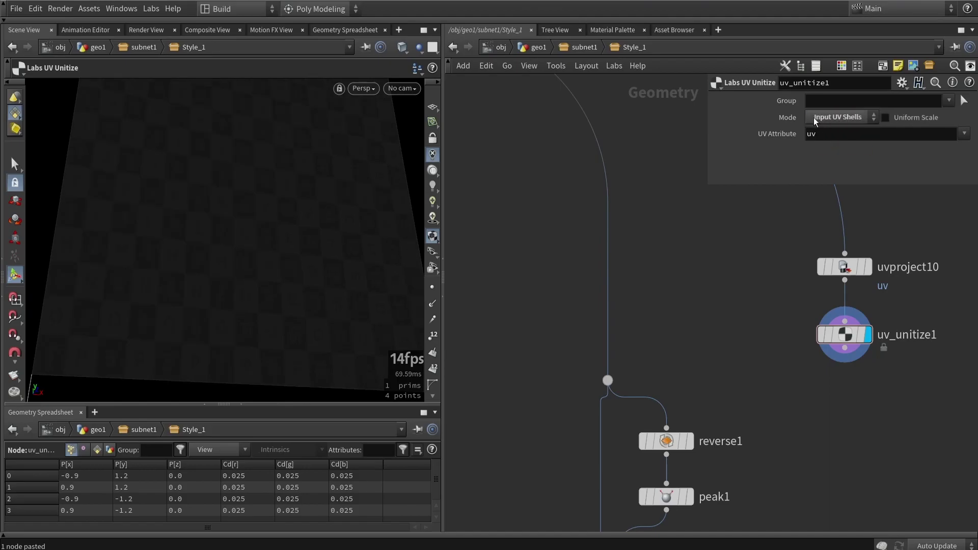
pyautogui.click(841, 120)
pyautogui.click(837, 131)
pyautogui.press('space')
pyautogui.moveTo(230, 301); pyautogui.dragTo(321, 264, button='middle')
pyautogui.scroll(2, 179, 326)
pyautogui.scroll(4, 179, 326)
pyautogui.scroll(-2, 179, 308)
pyautogui.click(838, 116)
pyautogui.click(881, 142)
pyautogui.press('Escape')
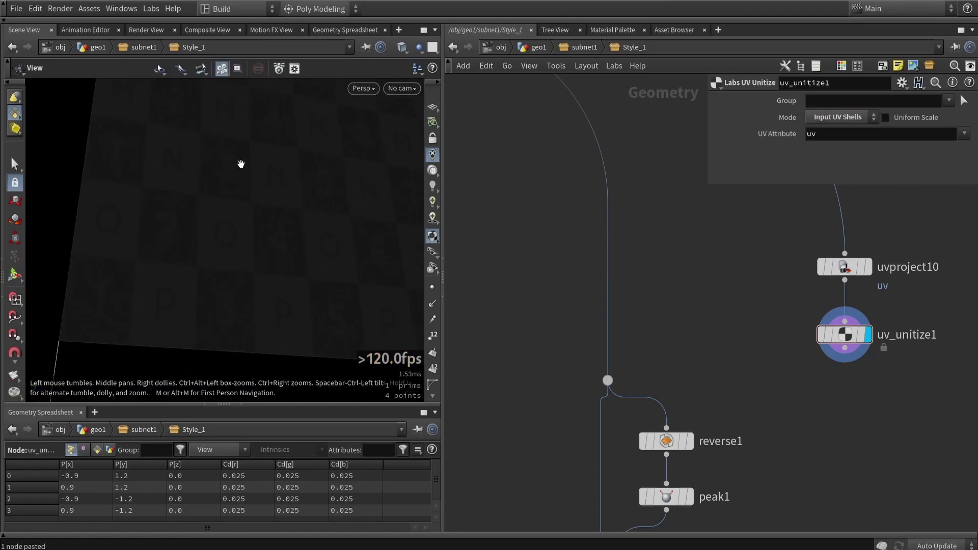
pyautogui.moveTo(240, 164); pyautogui.dragTo(286, 153, button='middle')
pyautogui.moveTo(286, 152); pyautogui.dragTo(238, 220)
pyautogui.scroll(4, 231, 183)
pyautogui.scroll(-3, 238, 219)
# Add an Attribute Rename node after uv_unitize1 and display it
pyautogui.moveTo(806, 410); pyautogui.dragTo(755, 391, button='middle')
pyautogui.press('Tab')
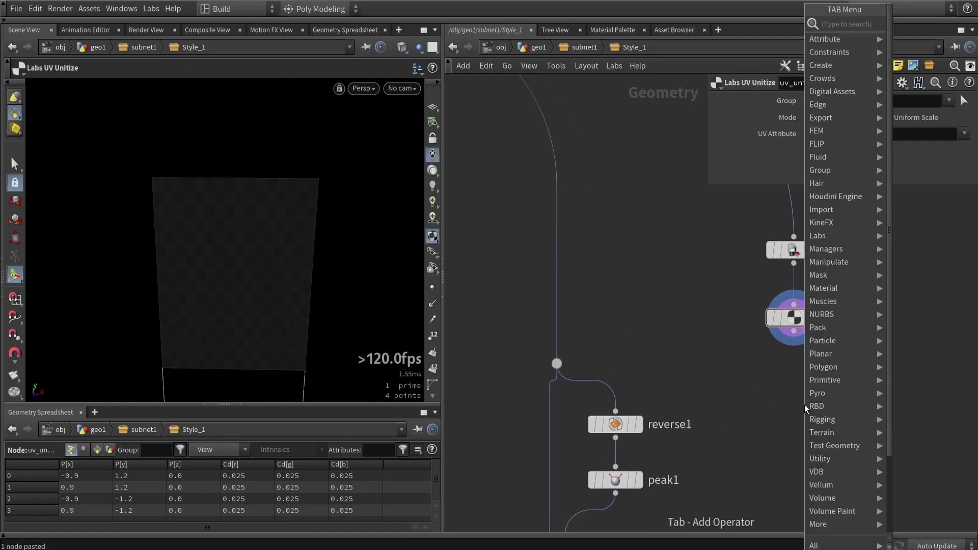
pyautogui.write('rena')
pyautogui.press('Return')
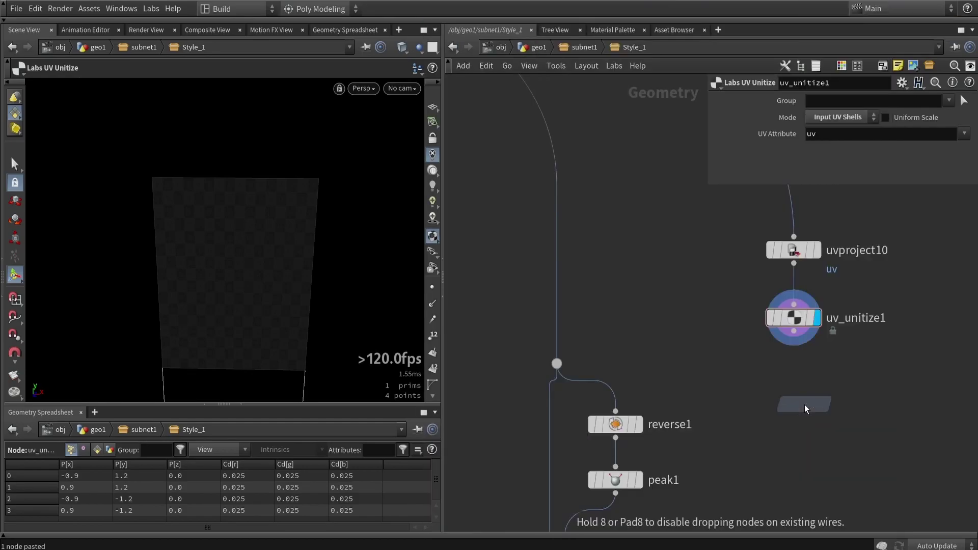
pyautogui.click(805, 404)
pyautogui.moveTo(804, 416); pyautogui.dragTo(789, 376)
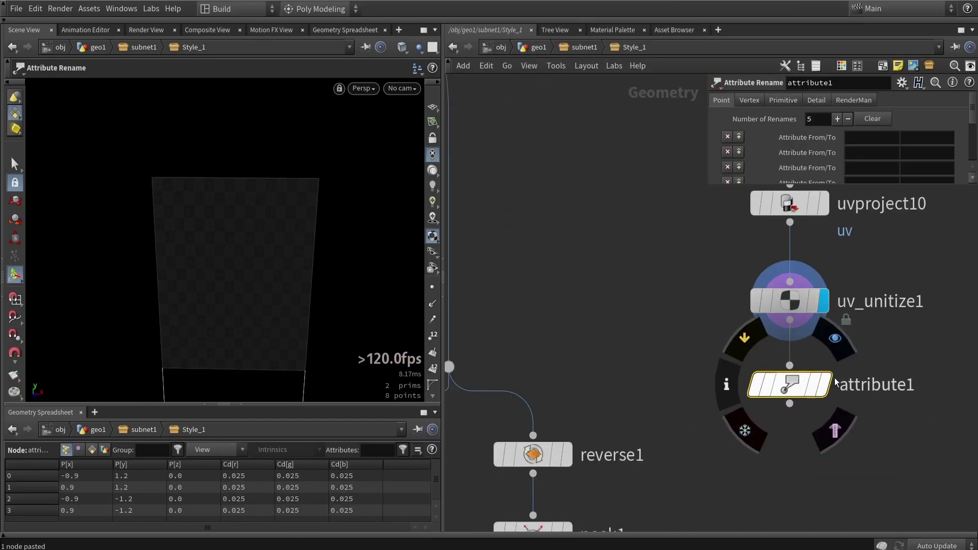
pyautogui.click(834, 338)
# Rename the vertex attribute uv to uv2 in the Attribute Rename node
pyautogui.click(766, 105)
pyautogui.click(876, 138)
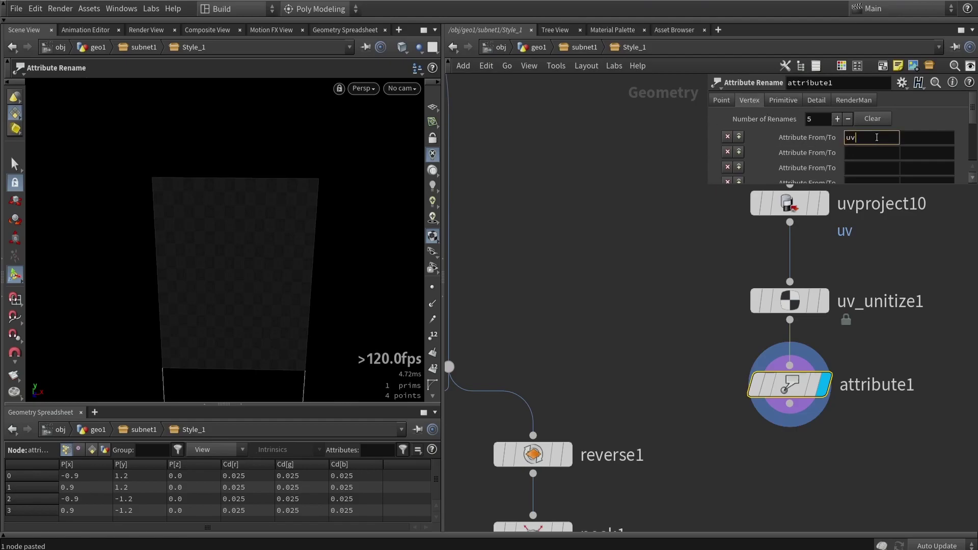
pyautogui.write('uv')
pyautogui.click(906, 140)
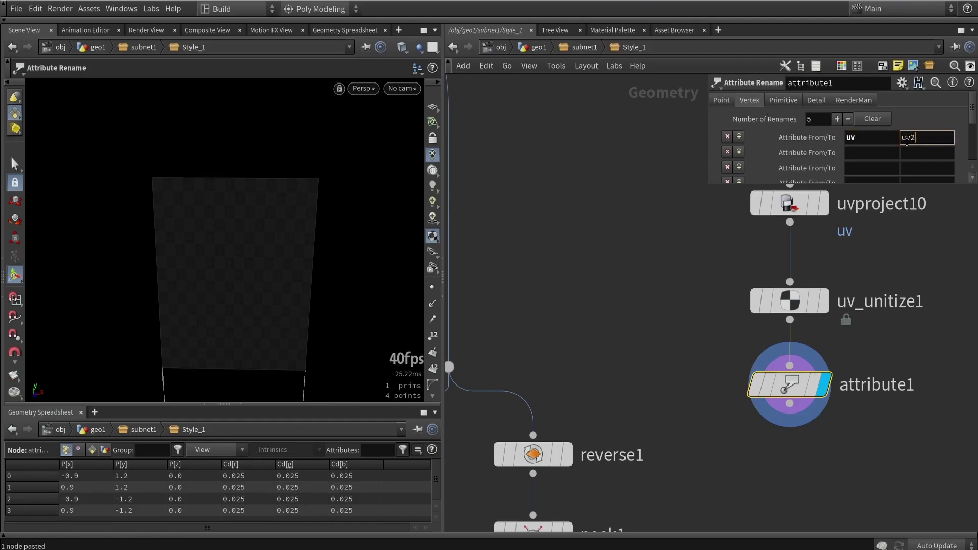
pyautogui.press('Return')
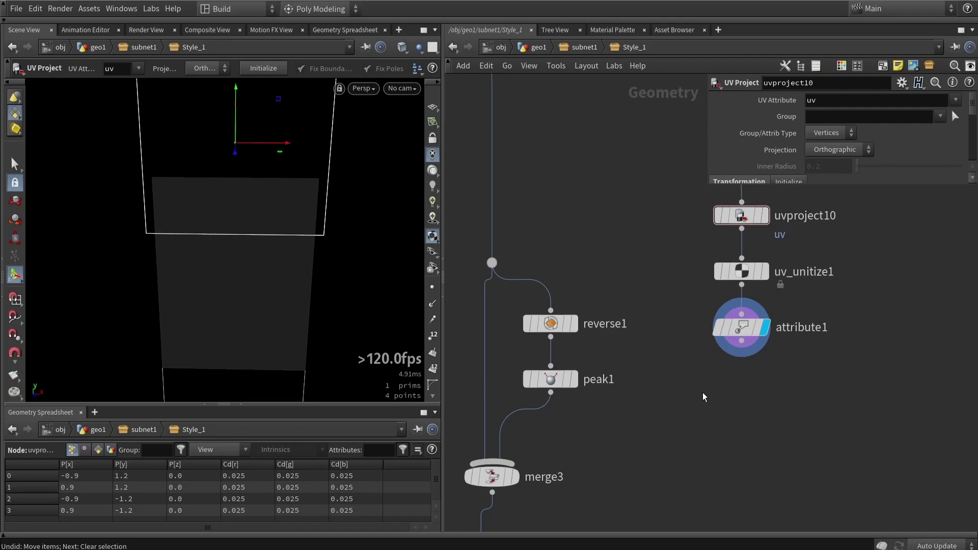
# Add an Attribute Copy node below the attribute1 rename node in the Style_1 network
pyautogui.press('Tab')
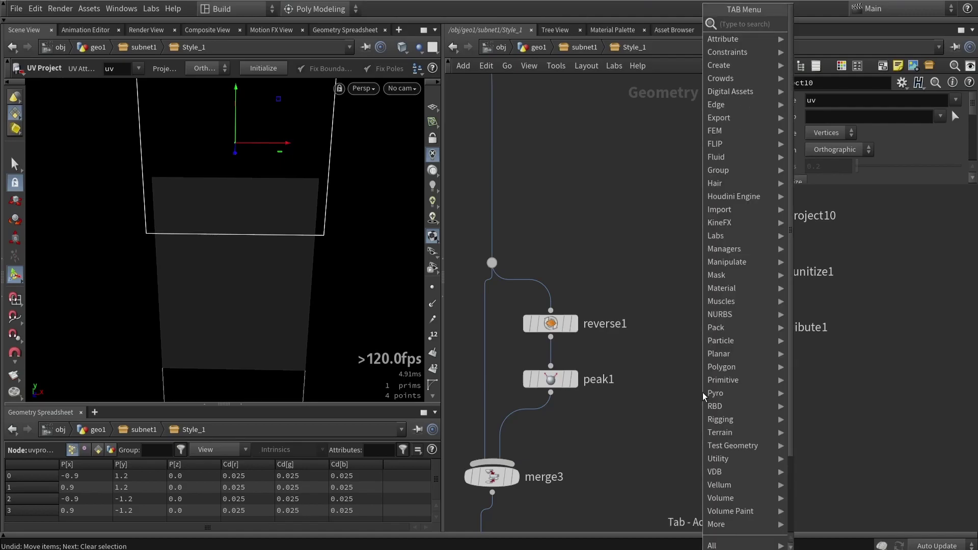
pyautogui.write('copy')
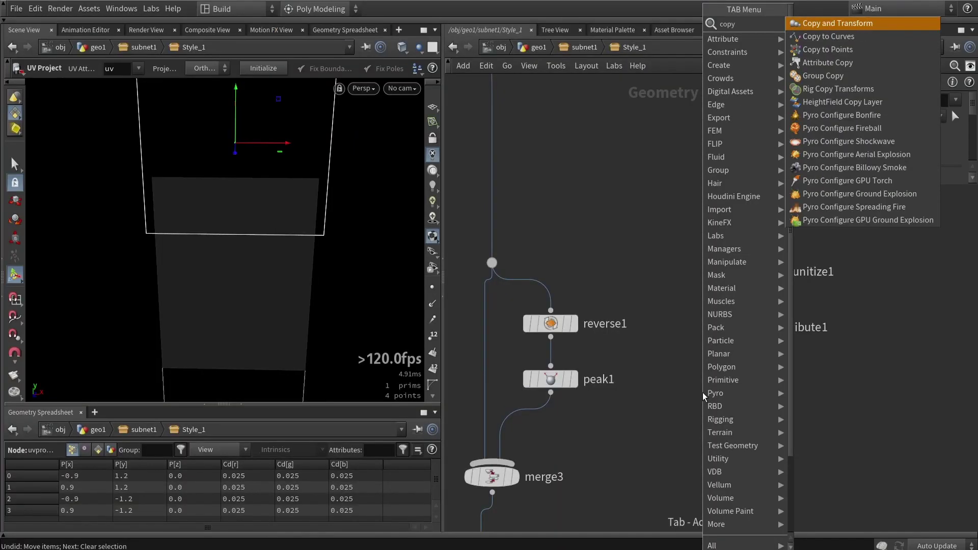
pyautogui.click(826, 62)
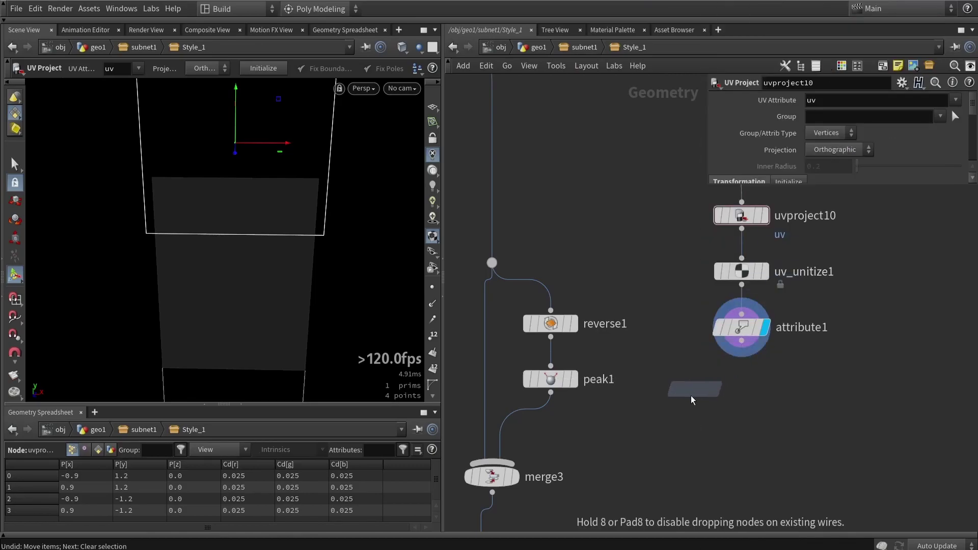
pyautogui.click(677, 400)
# Display attribute1 and check its uv2 vertex attribute in the UV view
pyautogui.click(741, 328)
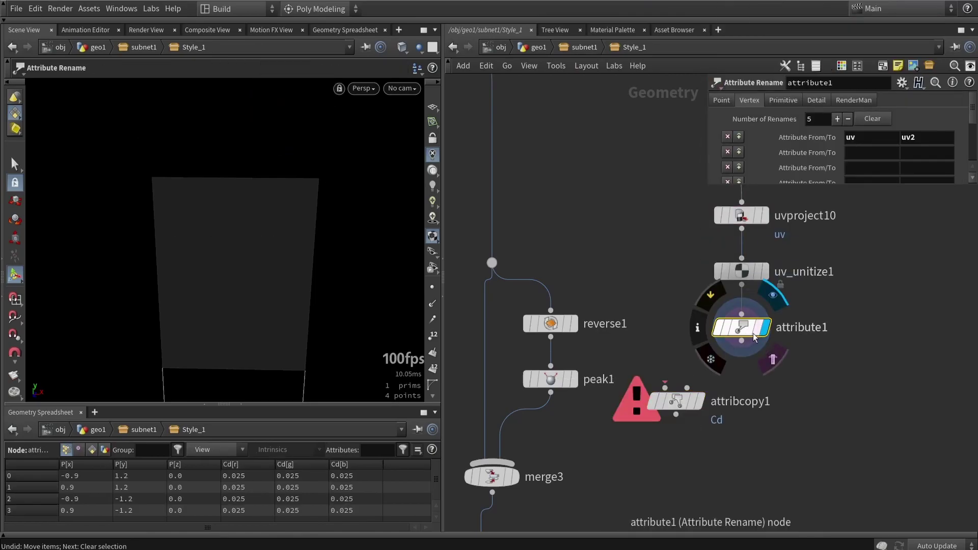
pyautogui.hotkey('space', '5')
pyautogui.press('Return')
pyautogui.click(395, 88)
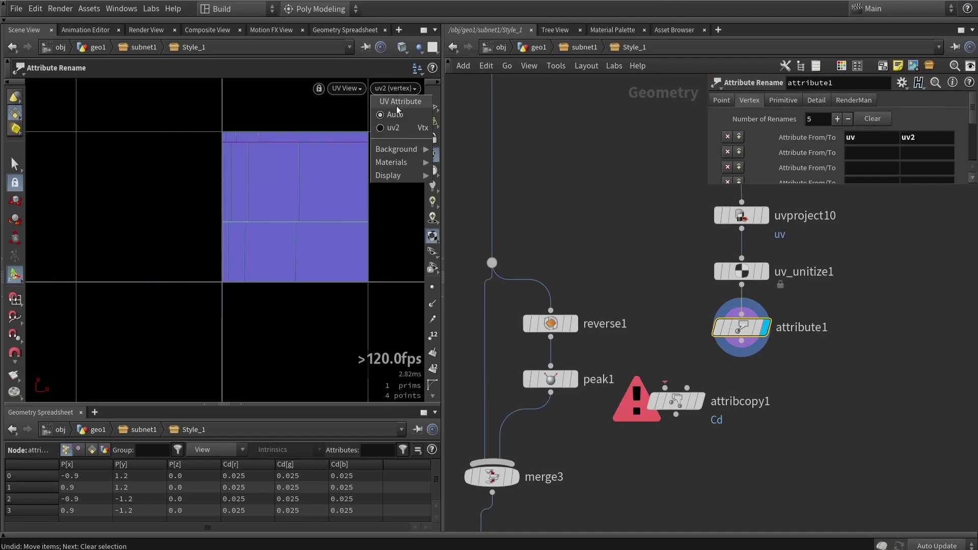
pyautogui.click(395, 127)
pyautogui.click(395, 88)
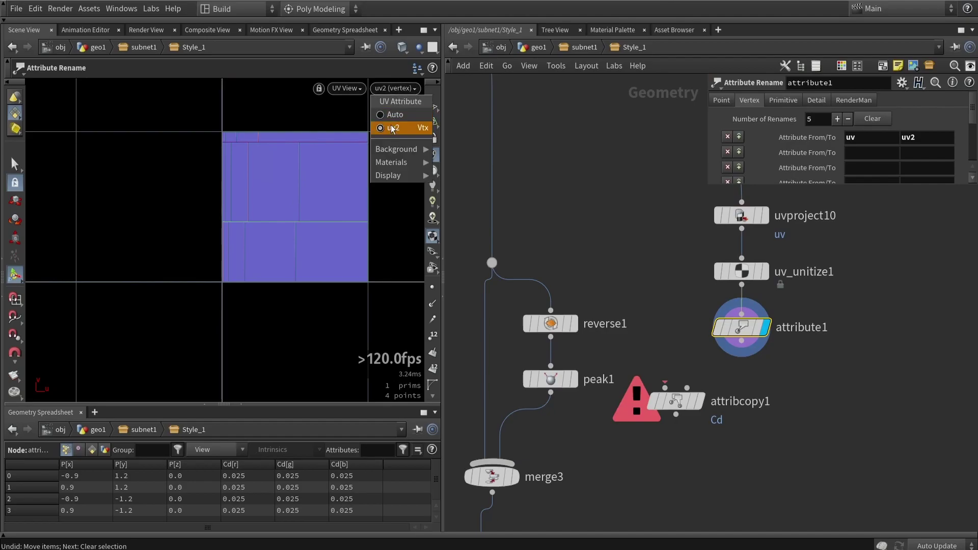
pyautogui.click(534, 148)
# Wire the original board input through a dot into attribcopy1's first input and attribute1 into its second, and display attribcopy1
pyautogui.moveTo(739, 345); pyautogui.dragTo(683, 389)
pyautogui.scroll(-4, 683, 389)
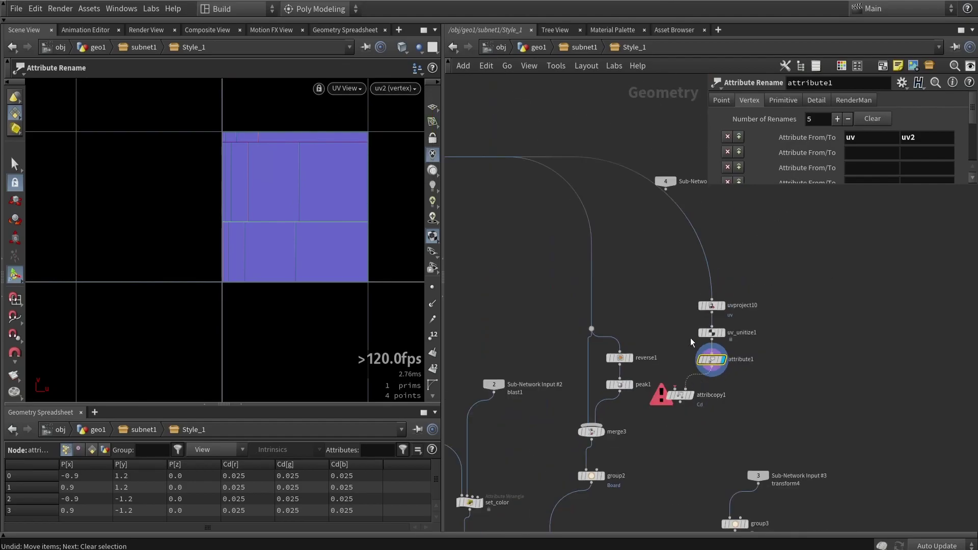
pyautogui.keyDown('alt'); pyautogui.click(704, 260); pyautogui.keyUp('alt')
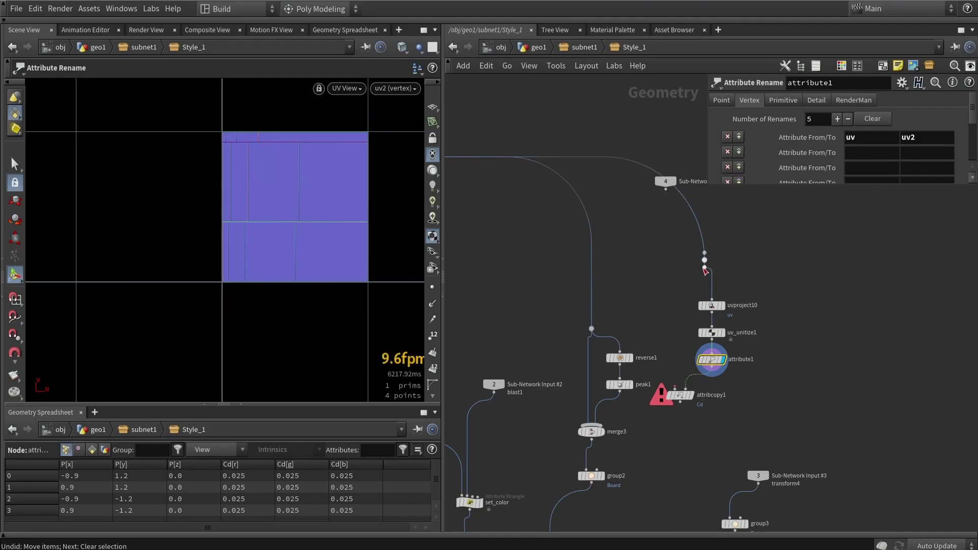
pyautogui.moveTo(704, 267); pyautogui.dragTo(675, 388)
pyautogui.scroll(4, 692, 395)
pyautogui.click(688, 395)
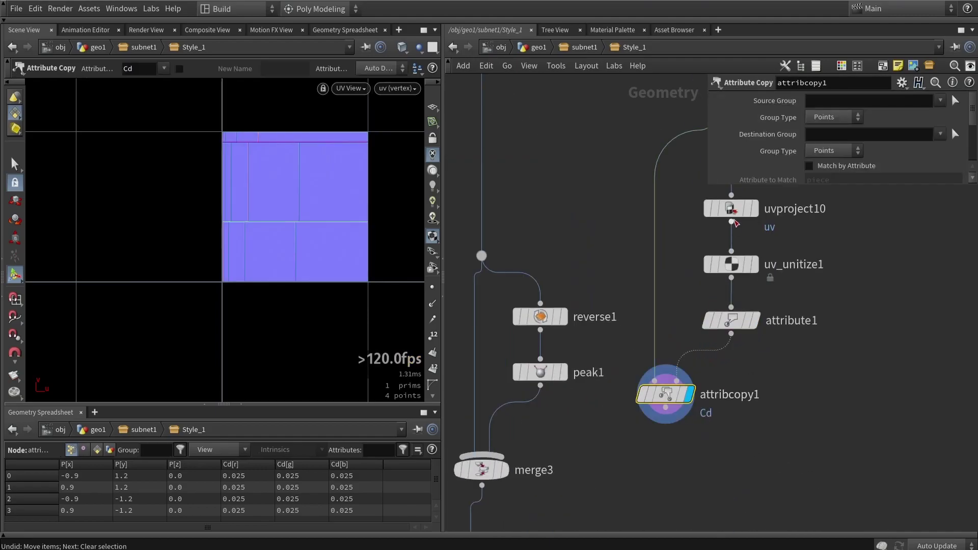
# Set attribcopy1 to copy the attribute uv2
pyautogui.moveTo(709, 184); pyautogui.dragTo(647, 311)
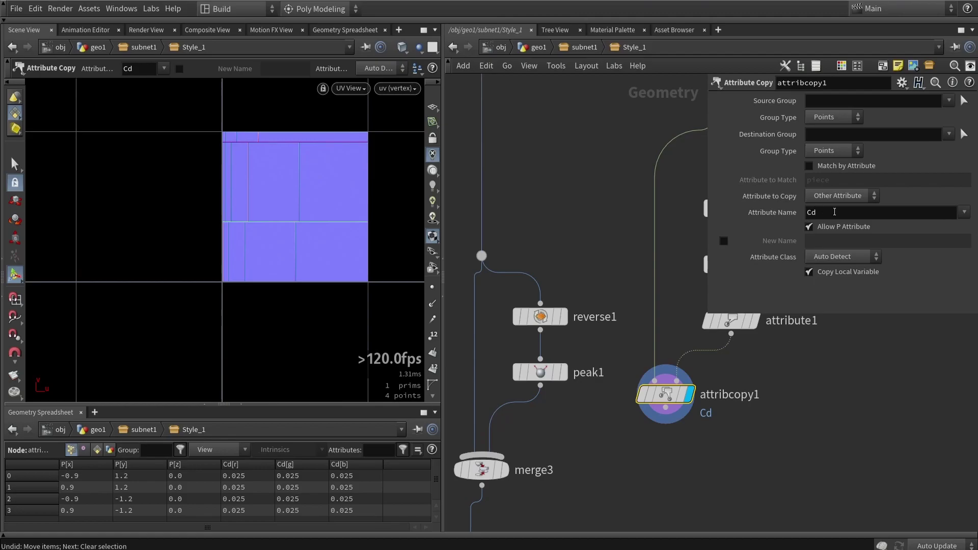
pyautogui.moveTo(834, 212); pyautogui.dragTo(749, 214)
pyautogui.write('uv2')
pyautogui.press('Return')
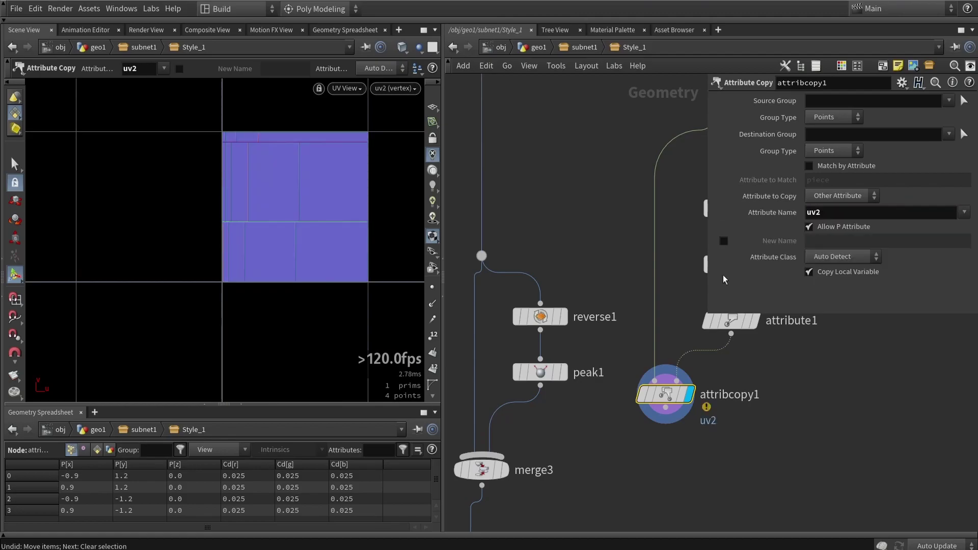
pyautogui.click(790, 423)
# Move the UV nodes and attribcopy1 slightly up in the Style_1 network
pyautogui.moveTo(751, 378); pyautogui.dragTo(675, 410, button='middle')
pyautogui.scroll(-3, 674, 407)
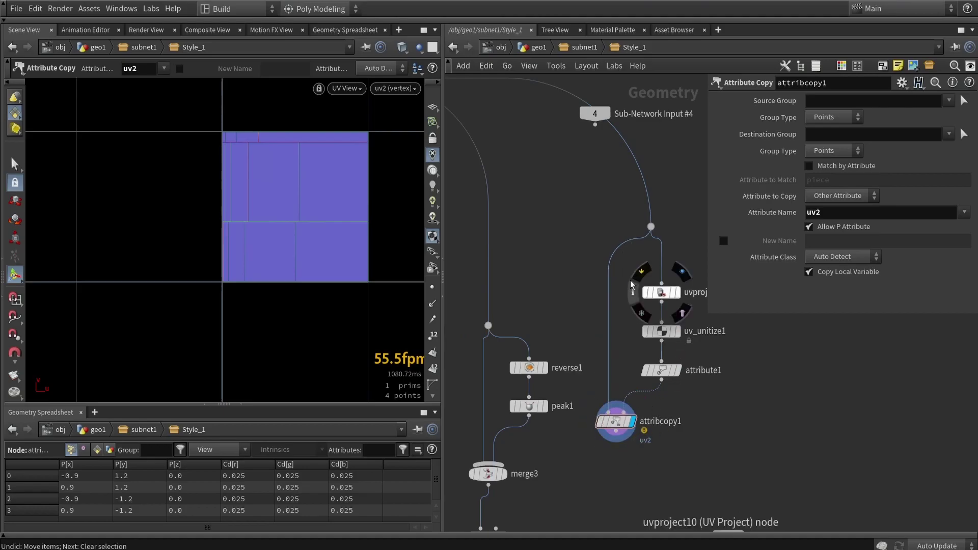
pyautogui.moveTo(627, 266); pyautogui.dragTo(693, 394)
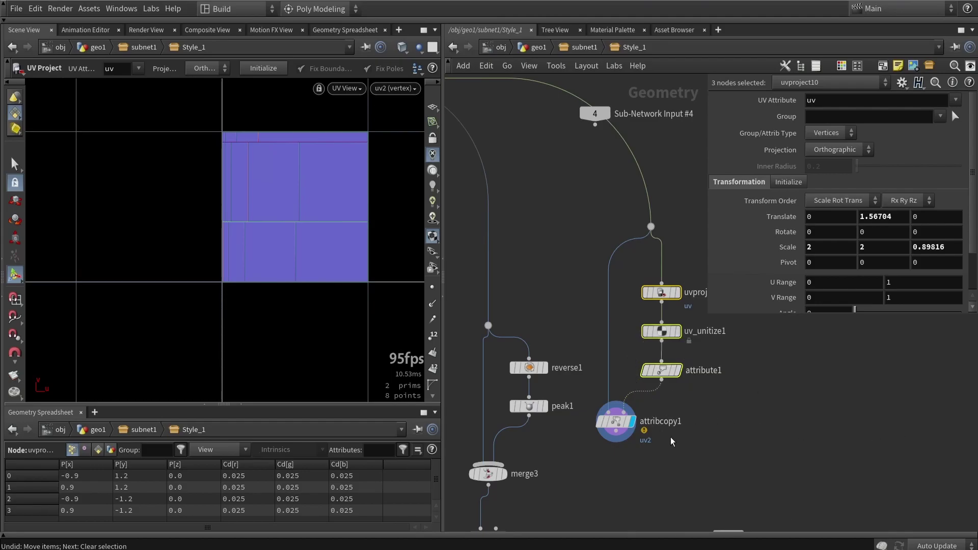
pyautogui.moveTo(698, 455); pyautogui.dragTo(576, 294)
pyautogui.moveTo(622, 419); pyautogui.dragTo(621, 404)
pyautogui.moveTo(718, 395); pyautogui.dragTo(641, 280)
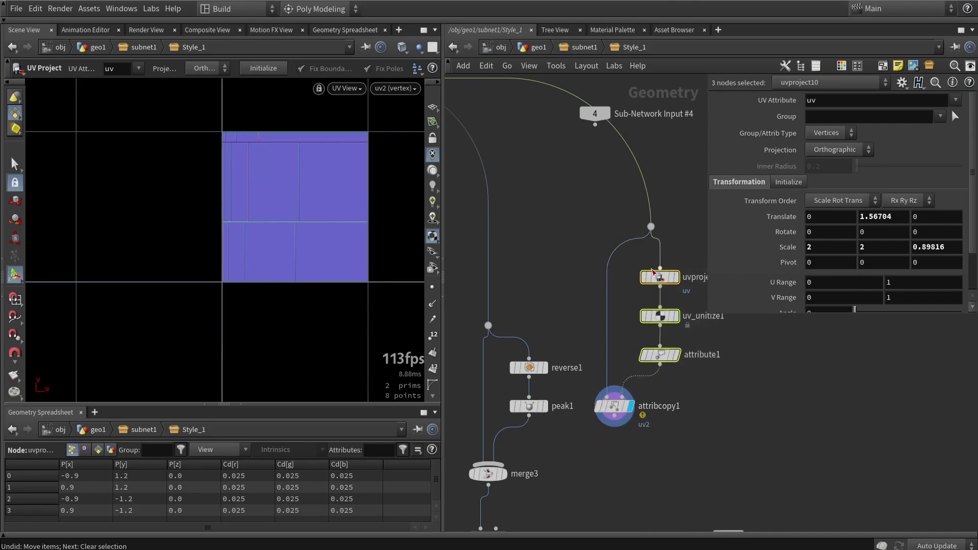
# Feed attribcopy1 into merge3 in place of the direct board wire, and move reverse1 and peak1 aside
pyautogui.moveTo(600, 453); pyautogui.dragTo(610, 429, button='middle')
pyautogui.click(569, 432)
pyautogui.click(536, 374)
pyautogui.press('Delete')
pyautogui.moveTo(665, 388); pyautogui.dragTo(556, 424)
pyautogui.click(543, 436)
pyautogui.moveTo(600, 388); pyautogui.dragTo(484, 334)
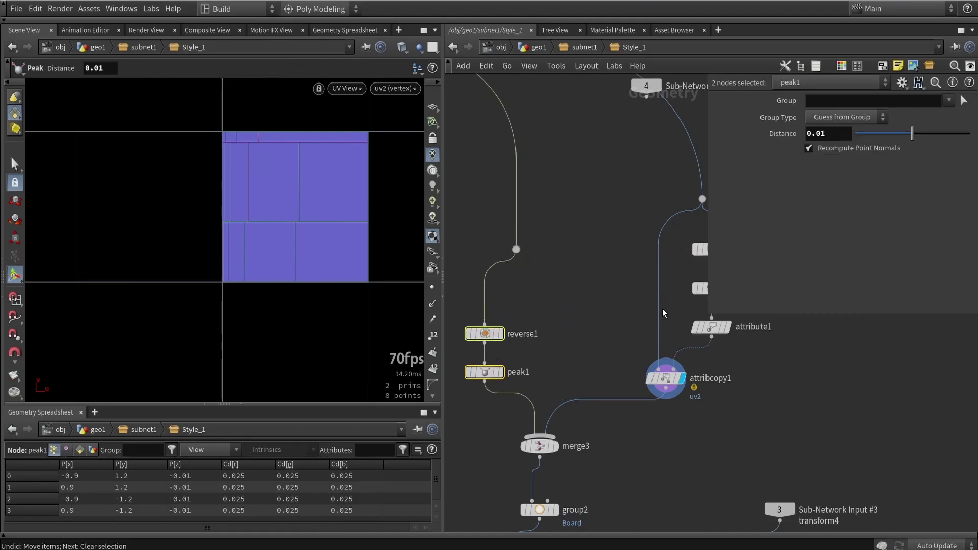
# Copy uvproject10, uv_unitize1, attribute1 and attribcopy1 with their dot, and open the Style_2 subnetwork
pyautogui.scroll(-5, 644, 351)
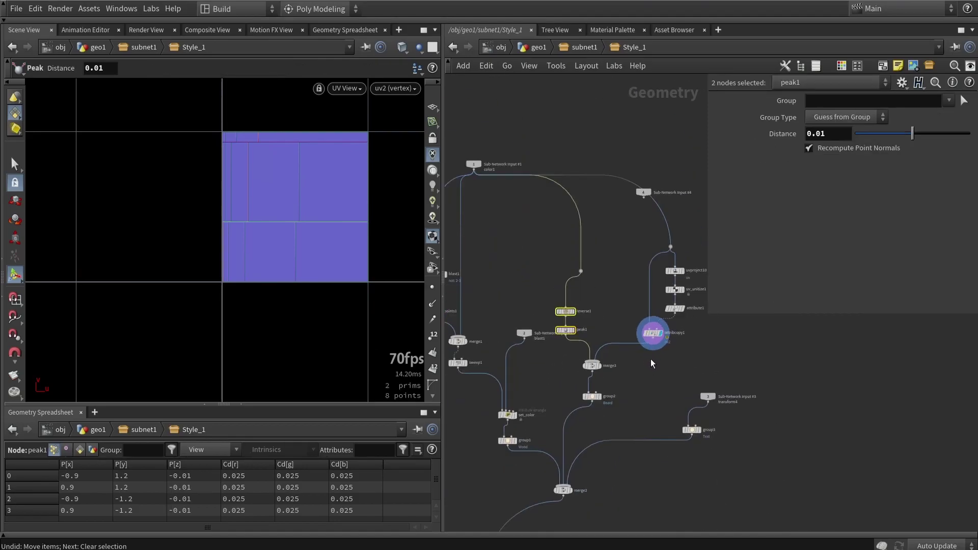
pyautogui.moveTo(696, 358); pyautogui.dragTo(637, 240)
pyautogui.hotkey('ctrl', 'c')
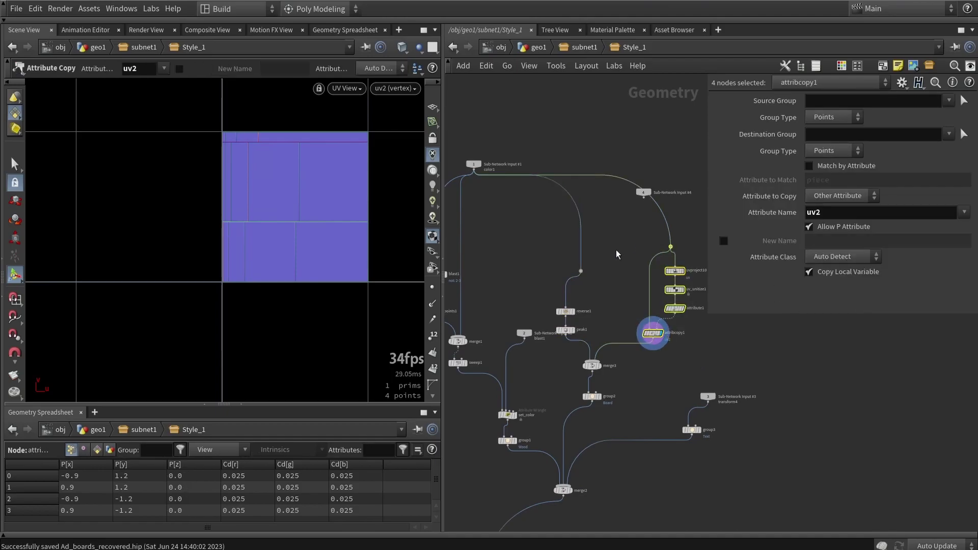
pyautogui.click(574, 47)
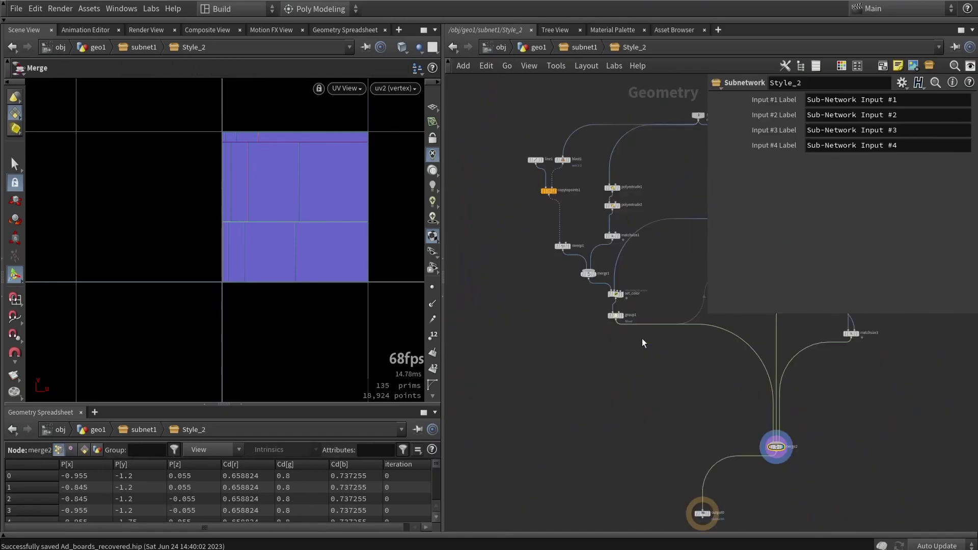
pyautogui.doubleClick(636, 341)
# Save the scene, move the Style_2 output node away from merge2, and view the sign in perspective
pyautogui.moveTo(642, 388); pyautogui.dragTo(504, 420, button='middle')
pyautogui.scroll(-3, 551, 390)
pyautogui.moveTo(560, 383); pyautogui.dragTo(547, 301, button='middle')
pyautogui.scroll(1, 522, 406)
pyautogui.hotkey('ctrl', 's')
pyautogui.moveTo(536, 402); pyautogui.dragTo(579, 476)
pyautogui.hotkey('space', '1')
pyautogui.moveTo(356, 214); pyautogui.dragTo(295, 207)
pyautogui.press('Return')
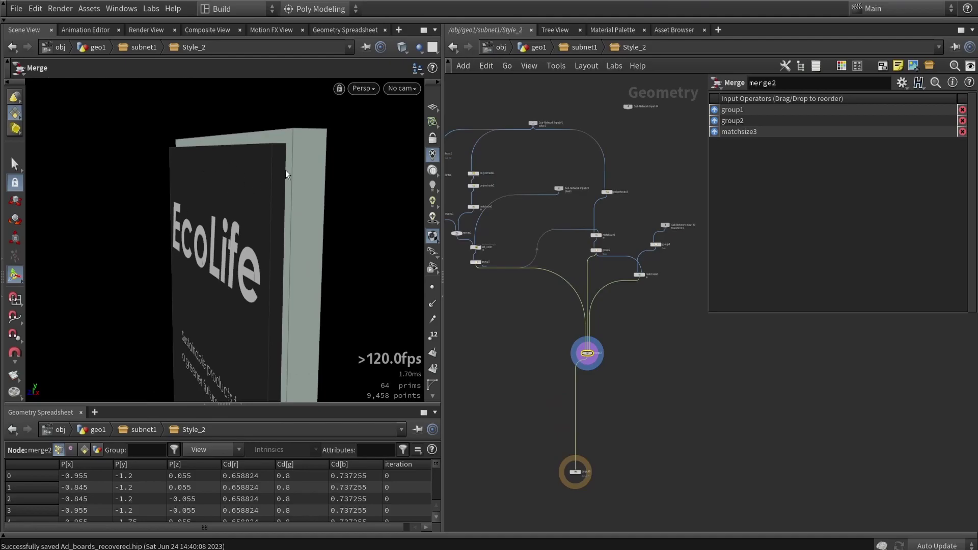
# Display polyextrude3 and make room in the network between it and matchsize2
pyautogui.scroll(2, 595, 199)
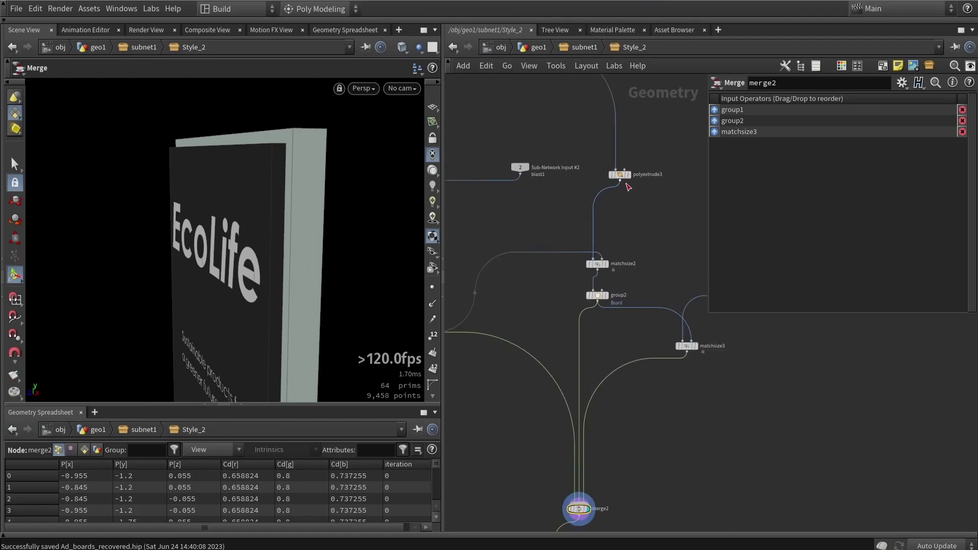
pyautogui.scroll(3, 629, 203)
pyautogui.click(632, 171)
pyautogui.moveTo(616, 163); pyautogui.dragTo(596, 127)
pyautogui.scroll(-4, 639, 331)
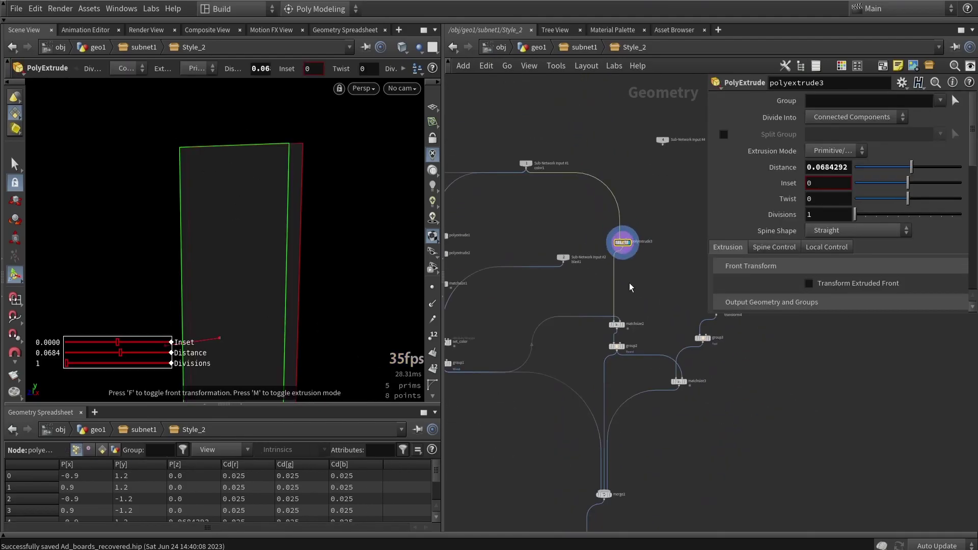
pyautogui.moveTo(633, 316); pyautogui.dragTo(608, 143, button='middle')
pyautogui.moveTo(694, 336); pyautogui.dragTo(590, 140)
pyautogui.moveTo(582, 196); pyautogui.dragTo(586, 168)
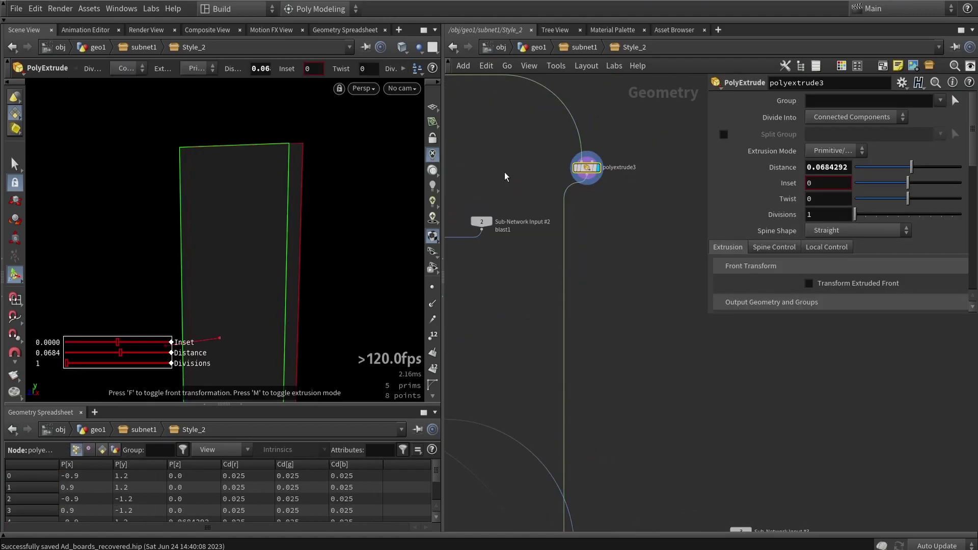
# Enable the front group extrudeFront on polyextrude3
pyautogui.moveTo(340, 176)
pyautogui.keyDown('alt'); pyautogui.mouseDown()
pyautogui.moveTo(278, 176)
pyautogui.moveTo(295, 159)
pyautogui.mouseUp(); pyautogui.keyUp('alt')
pyautogui.press('Return')
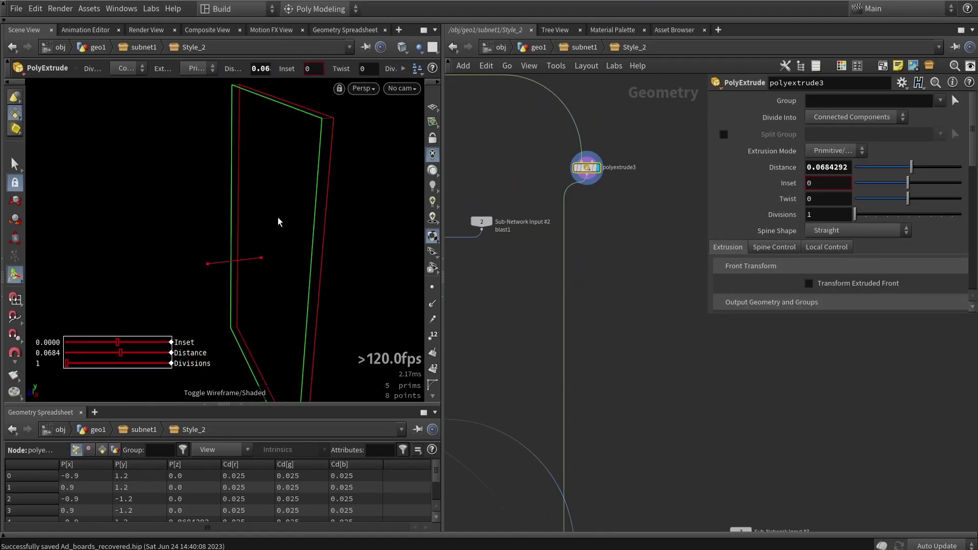
pyautogui.scroll(-4, 665, 196)
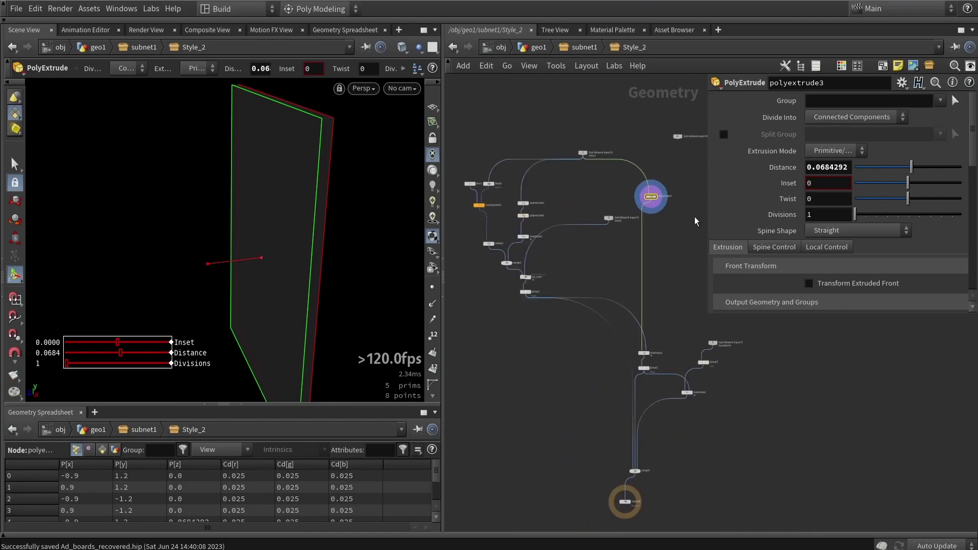
pyautogui.scroll(5, 674, 224)
pyautogui.scroll(-3, 806, 222)
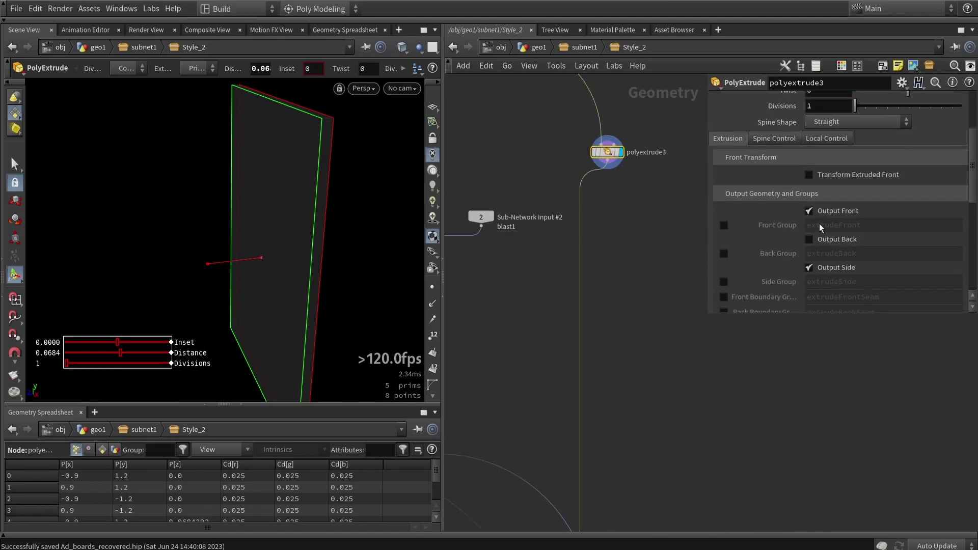
pyautogui.click(724, 224)
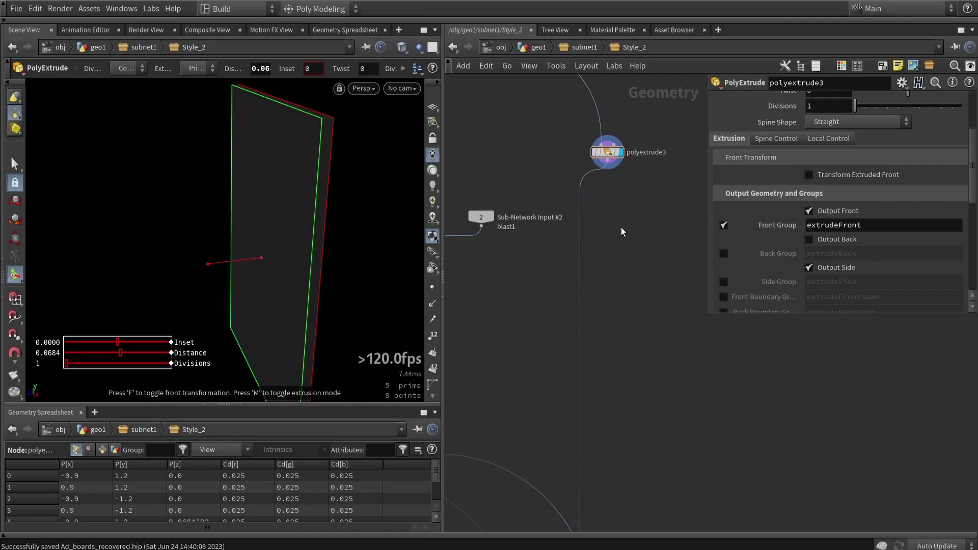
# Paste the copied UV node chain into Style_2 and wire polyextrude3 into its dot
pyautogui.hotkey('ctrl', 'v')
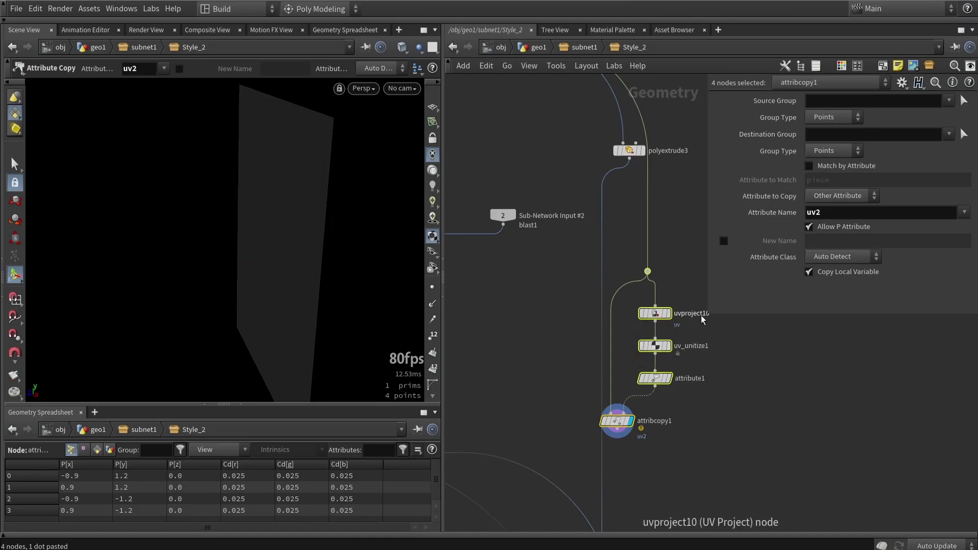
pyautogui.moveTo(708, 314); pyautogui.dragTo(753, 291)
pyautogui.click(712, 236)
pyautogui.moveTo(629, 159); pyautogui.dragTo(657, 256)
# Display the pasted uvproject10 and limit its projection to the group extrudeFront
pyautogui.scroll(3, 673, 301)
pyautogui.click(666, 318)
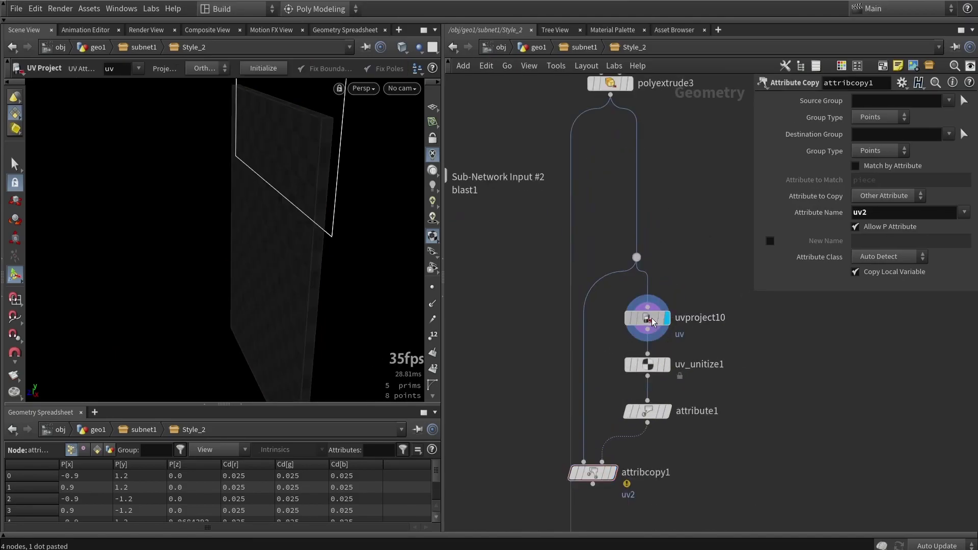
pyautogui.moveTo(227, 187); pyautogui.dragTo(264, 227)
pyautogui.click(939, 117)
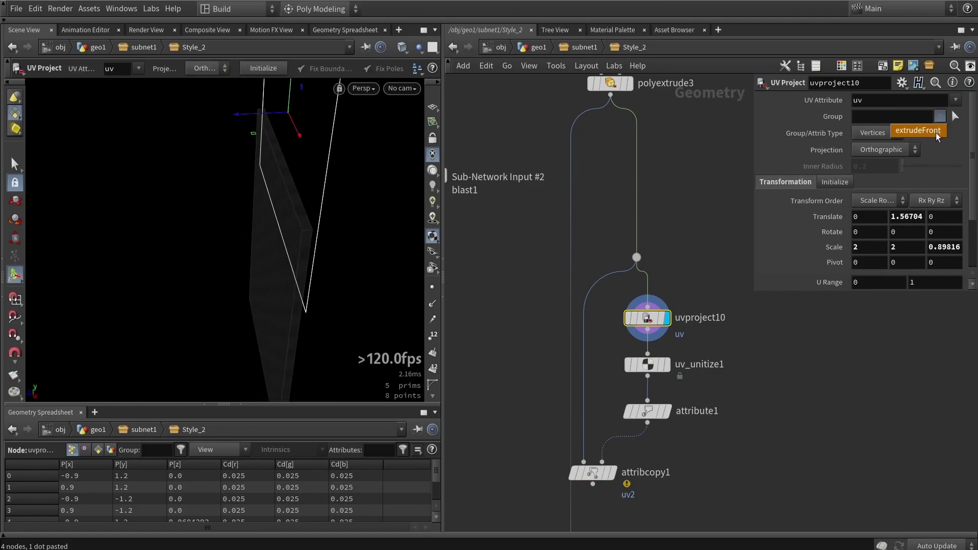
pyautogui.click(936, 131)
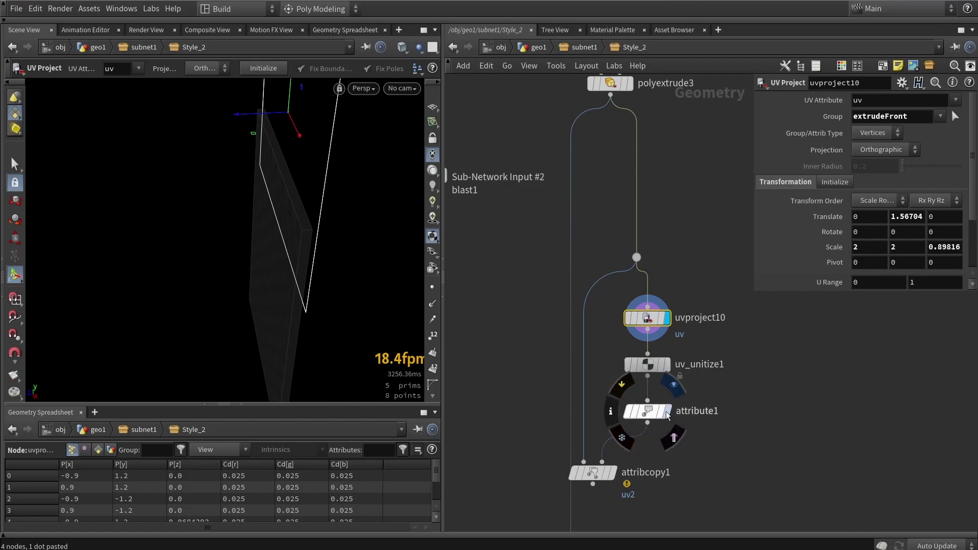
# Display attribcopy1 in Style_2 and reposition it slightly beneath the UV chain
pyautogui.click(647, 411)
pyautogui.click(611, 474)
pyautogui.moveTo(597, 473); pyautogui.dragTo(614, 470)
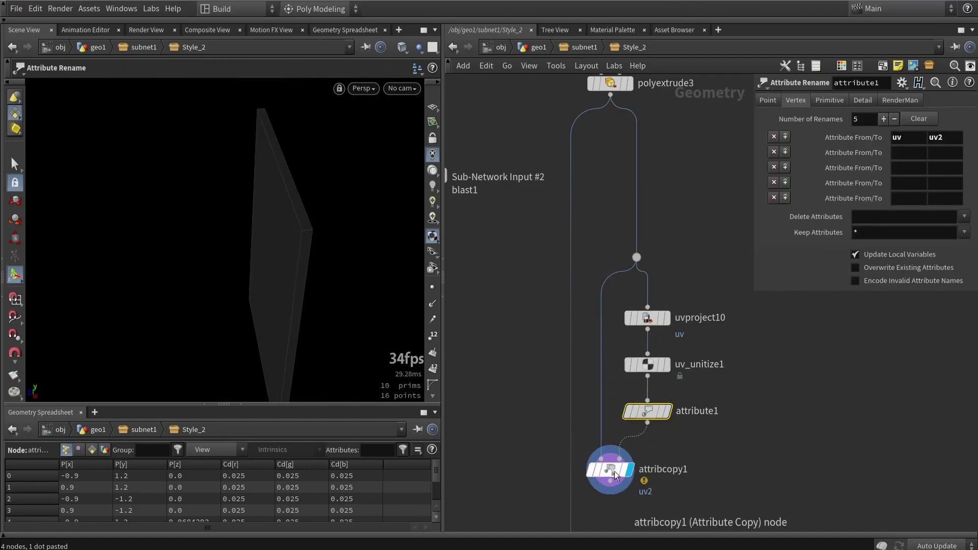
# Check the UV checker pattern on the extruded board's front face in the perspective view
pyautogui.moveTo(262, 270)
pyautogui.mouseDown()
pyautogui.moveTo(293, 238)
pyautogui.moveTo(301, 204)
pyautogui.mouseUp()
pyautogui.press('w')
pyautogui.press('w')
pyautogui.moveTo(301, 146)
pyautogui.mouseDown()
pyautogui.moveTo(321, 204)
pyautogui.moveTo(324, 187)
pyautogui.mouseUp()
pyautogui.scroll(4, 310, 155)
pyautogui.moveTo(249, 216)
pyautogui.mouseDown()
pyautogui.moveTo(258, 173)
pyautogui.moveTo(291, 157)
pyautogui.moveTo(310, 244)
pyautogui.moveTo(264, 226)
pyautogui.moveTo(244, 190)
pyautogui.moveTo(236, 216)
pyautogui.mouseUp()
pyautogui.scroll(-4, 290, 157)
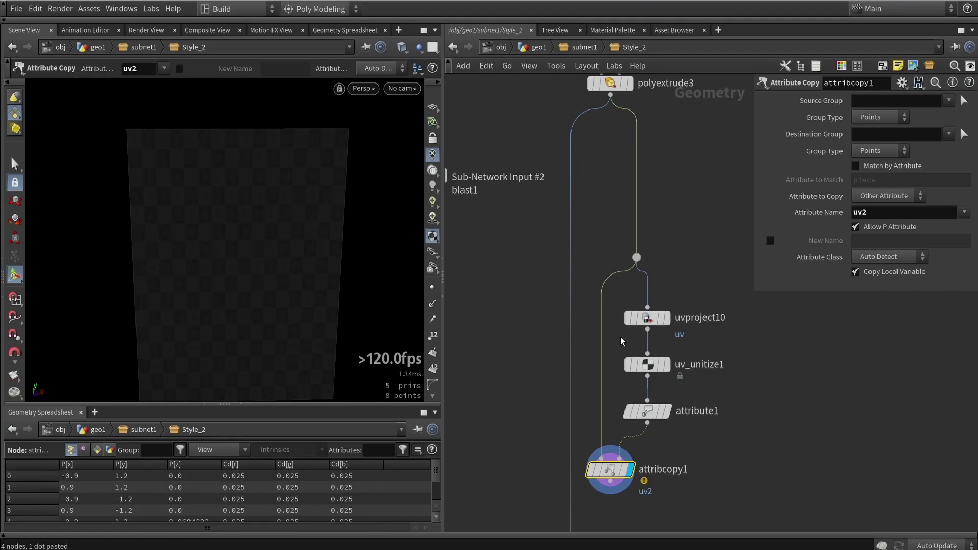
# Reroute matchsize2's board input to come from attribcopy1 instead of directly from polyextrude3
pyautogui.scroll(-4, 580, 234)
pyautogui.scroll(5, 587, 306)
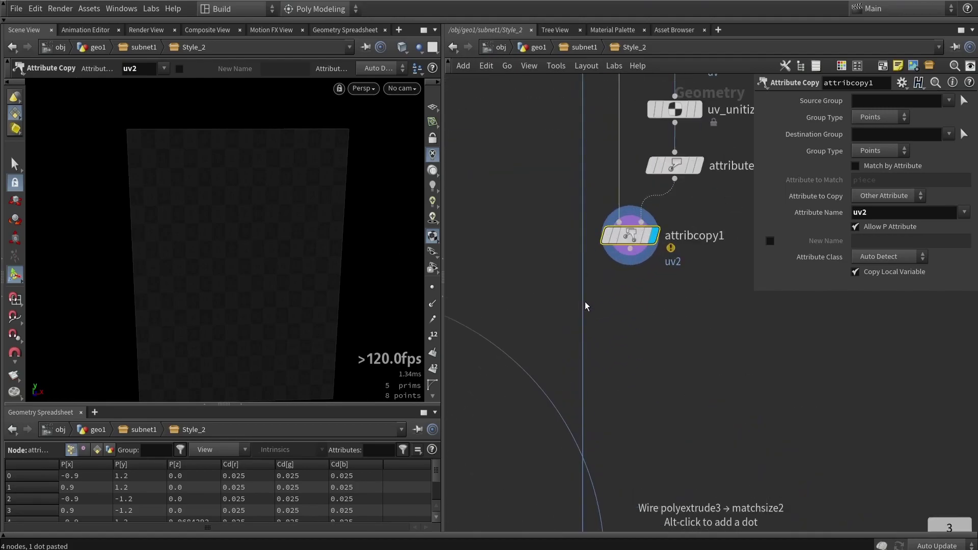
pyautogui.click(630, 248)
pyautogui.click(583, 267)
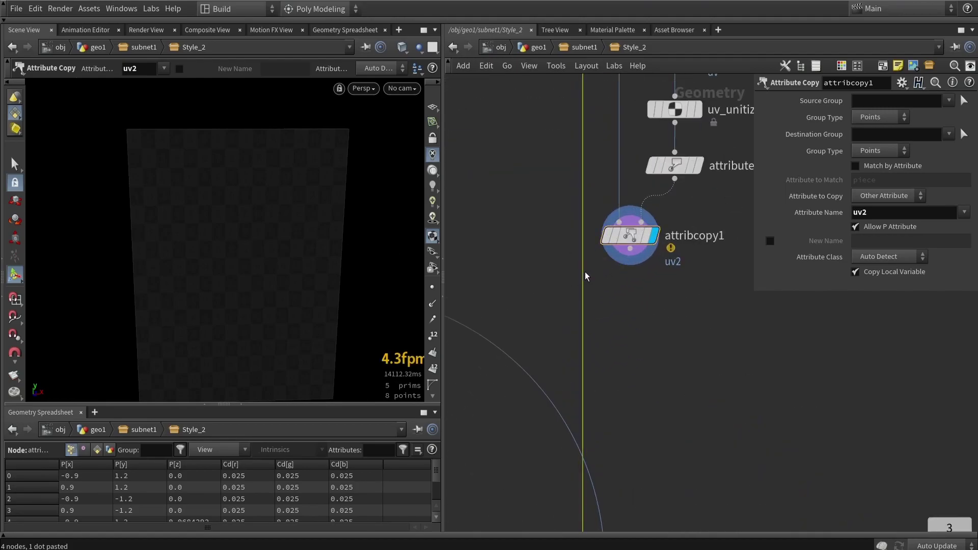
# Save the scene and go back up to the subnet1 network
pyautogui.scroll(-3, 642, 279)
pyautogui.hotkey('ctrl', 's')
pyautogui.moveTo(686, 301); pyautogui.dragTo(659, 295, button='middle')
pyautogui.click(583, 47)
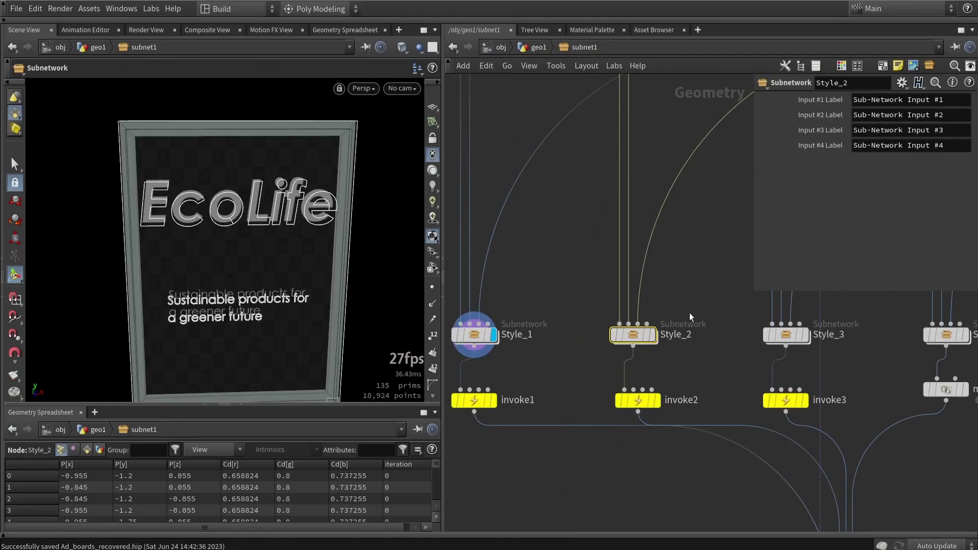
# Open the Style_3 subnetwork and display boolean1 to inspect the cut-out board in perspective
pyautogui.click(646, 341)
pyautogui.doubleClick(645, 341)
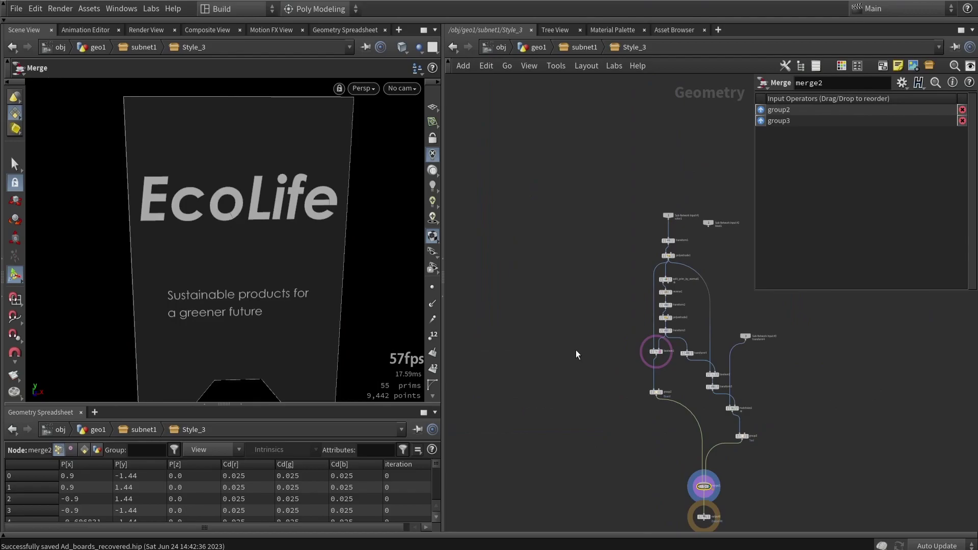
pyautogui.scroll(5, 677, 340)
pyautogui.scroll(3, 657, 349)
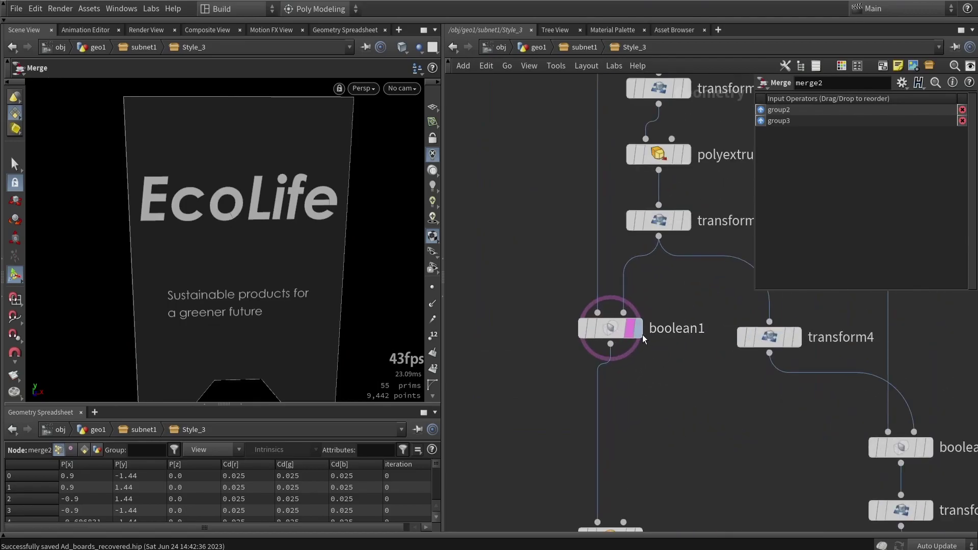
pyautogui.click(636, 329)
pyautogui.scroll(-4, 218, 261)
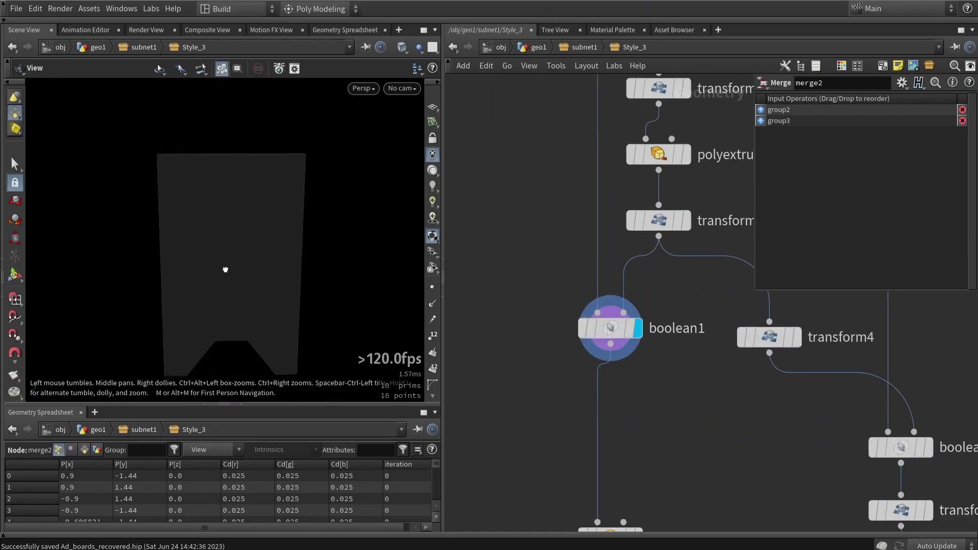
pyautogui.keyDown('alt'); pyautogui.moveTo(222, 268); pyautogui.dragTo(186, 248); pyautogui.keyUp('alt')
pyautogui.moveTo(681, 468); pyautogui.dragTo(687, 213, button='middle')
pyautogui.scroll(-2, 686, 213)
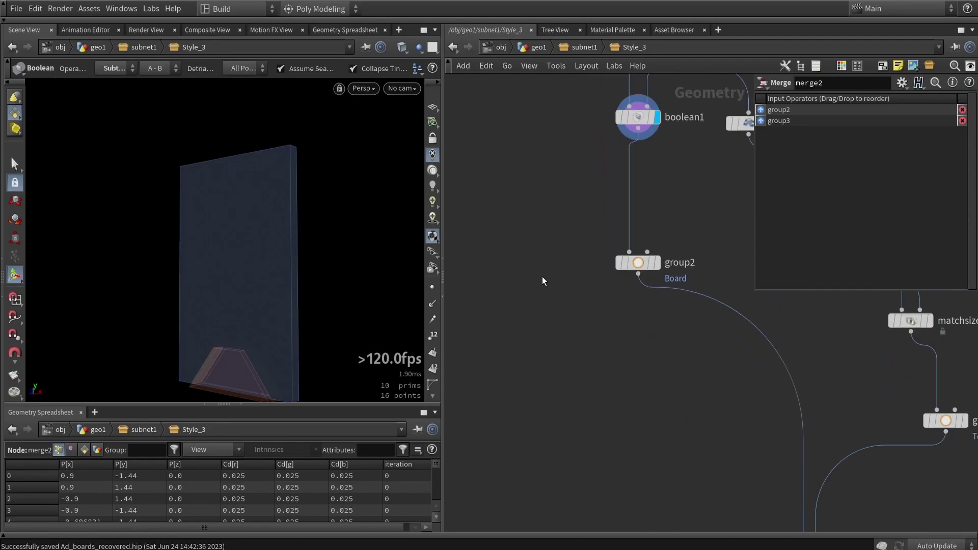
# Move group2 and the nodes below it further down to free space under boolean1
pyautogui.scroll(-5, 634, 347)
pyautogui.moveTo(651, 366); pyautogui.dragTo(615, 281, button='middle')
pyautogui.scroll(3, 613, 236)
pyautogui.moveTo(593, 240); pyautogui.dragTo(580, 398)
pyautogui.scroll(-2, 671, 366)
pyautogui.moveTo(670, 367); pyautogui.dragTo(607, 252, button='middle')
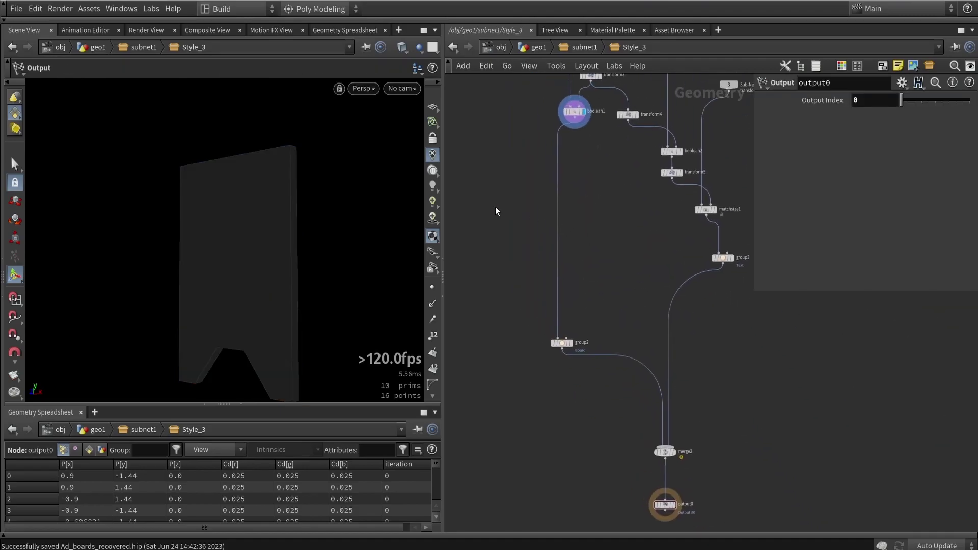
# Paste the copied uvproject, uv_unitize, attribute rename and attribcopy chain into Style_3 and feed its dot from boolean1
pyautogui.hotkey('ctrl', 'v')
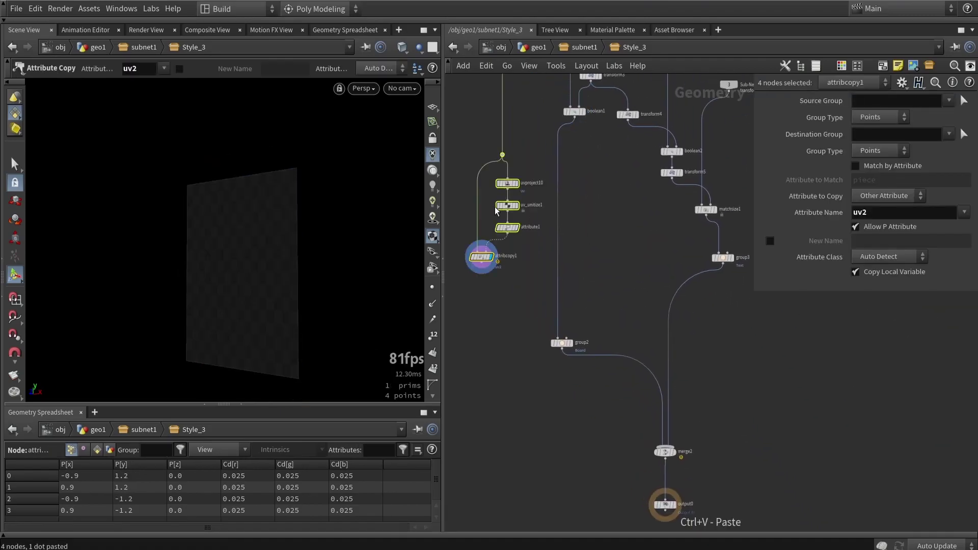
pyautogui.moveTo(507, 184); pyautogui.dragTo(615, 217)
pyautogui.scroll(3, 614, 181)
pyautogui.click(557, 108)
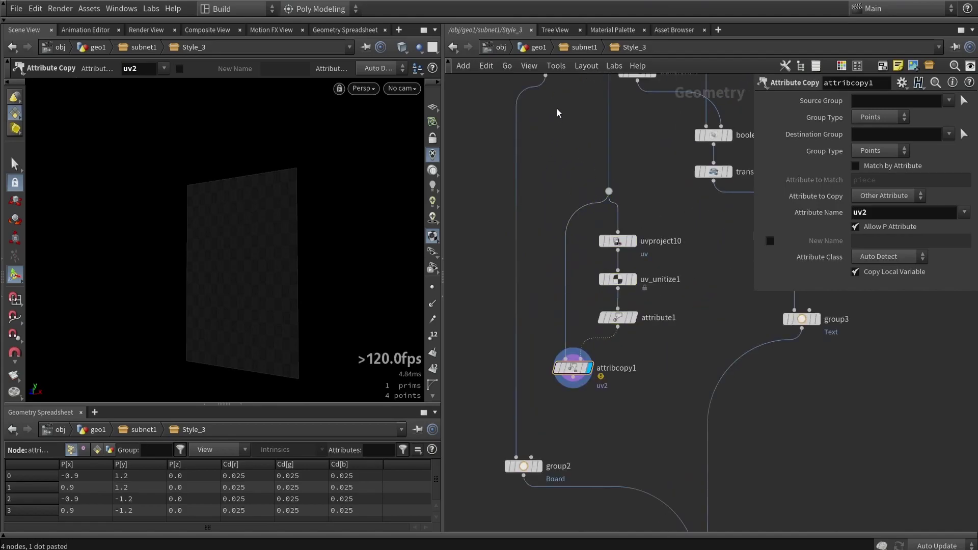
pyautogui.moveTo(557, 108); pyautogui.dragTo(582, 164, button='middle')
pyautogui.moveTo(571, 131); pyautogui.dragTo(588, 194)
# Add a Group Create node between the dot and uvproject10 and display it
pyautogui.press('Tab')
pyautogui.write('group')
pyautogui.press('Return')
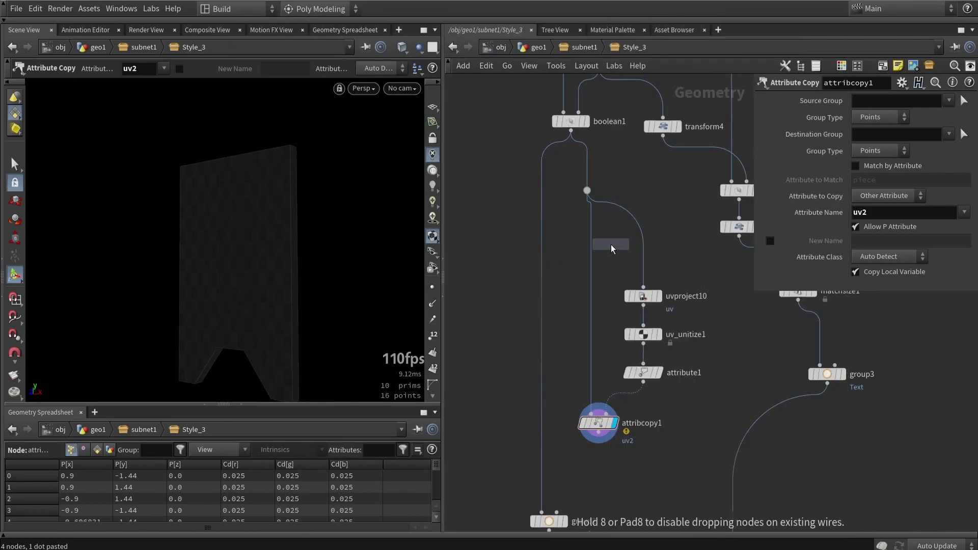
pyautogui.click(615, 246)
pyautogui.scroll(3, 615, 246)
pyautogui.moveTo(615, 247); pyautogui.dragTo(673, 228)
pyautogui.click(706, 230)
pyautogui.press('Escape')
# Disable the new group's base group and name the group front
pyautogui.moveTo(308, 224); pyautogui.dragTo(326, 188)
pyautogui.click(867, 164)
pyautogui.click(865, 100)
pyautogui.write('front')
pyautogui.press('Return')
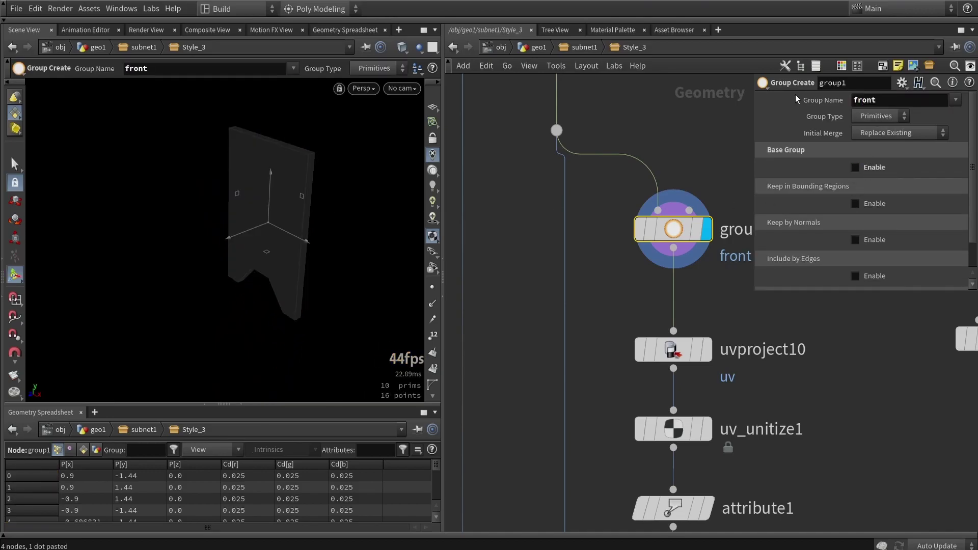
# Enable Keep by Normals on the front group with direction 0, 0, 1 and a spread angle of 23
pyautogui.click(863, 239)
pyautogui.scroll(-2, 890, 271)
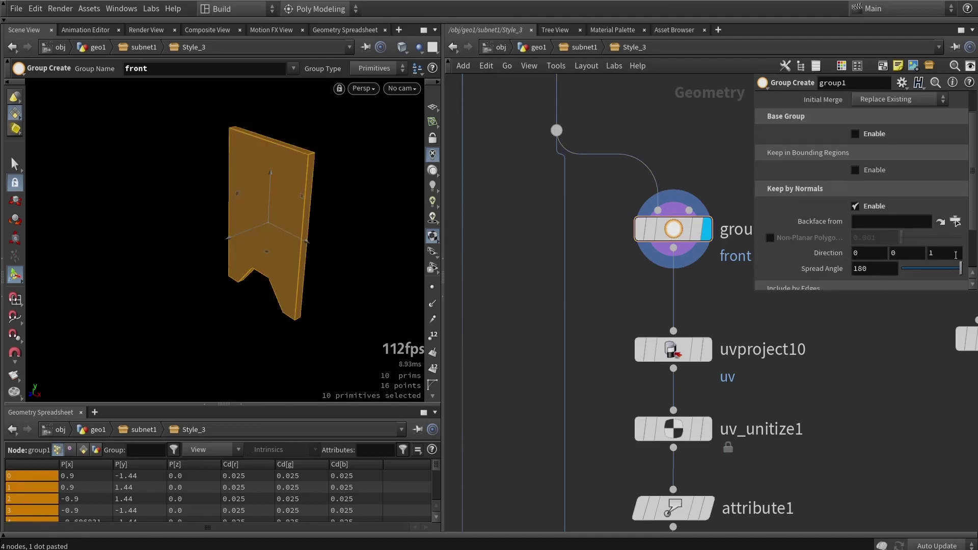
pyautogui.moveTo(952, 269); pyautogui.dragTo(910, 274)
pyautogui.press('Escape')
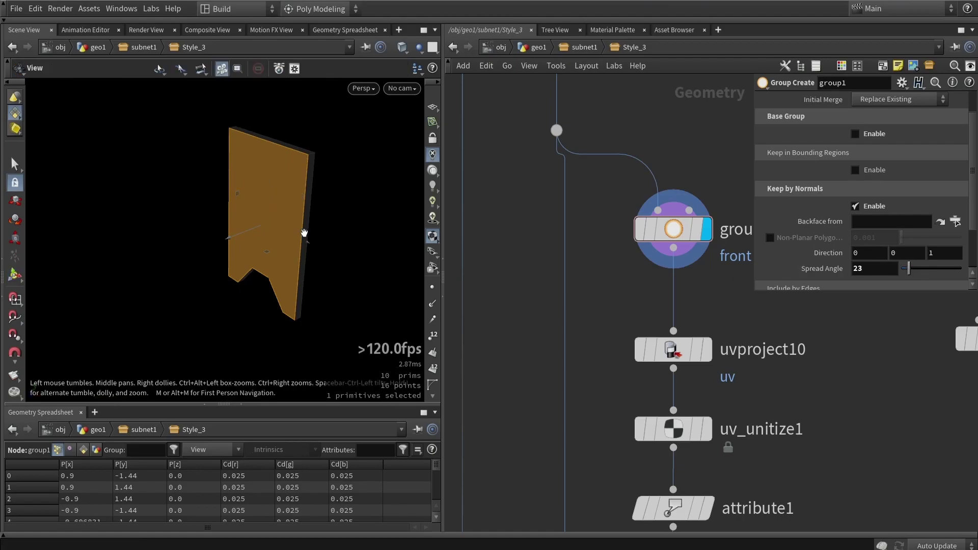
pyautogui.moveTo(304, 231)
pyautogui.mouseDown()
pyautogui.moveTo(267, 227)
pyautogui.moveTo(293, 235)
pyautogui.mouseUp()
pyautogui.press('Return')
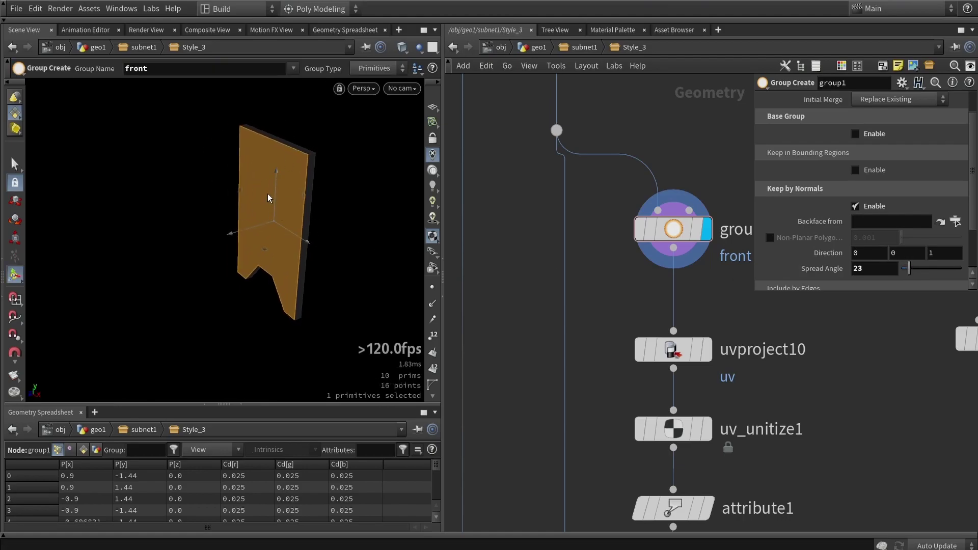
pyautogui.keyDown('alt'); pyautogui.moveTo(312, 203); pyautogui.dragTo(372, 200); pyautogui.keyUp('alt')
pyautogui.press('Escape')
pyautogui.press('Return')
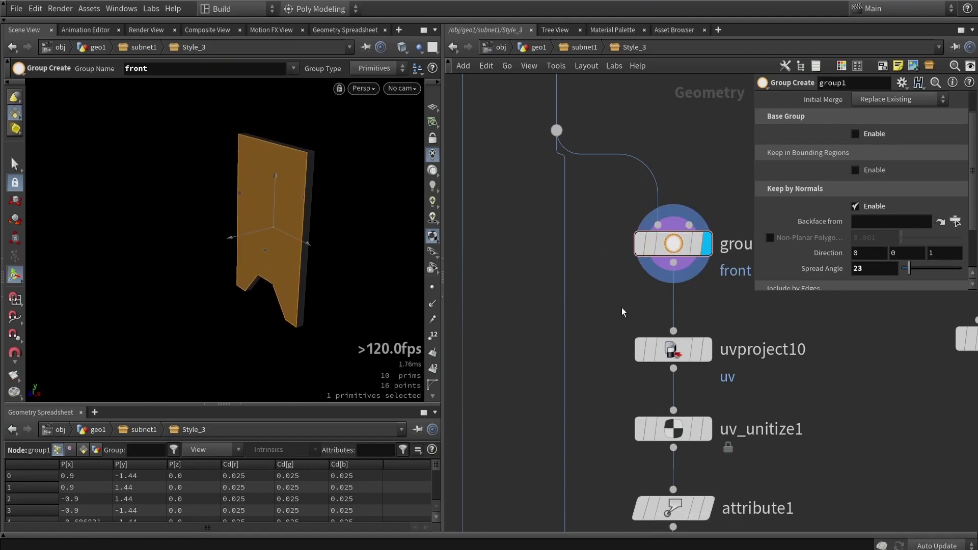
# Display uvproject10 and restrict its projection to the front group
pyautogui.moveTo(622, 308); pyautogui.dragTo(597, 139, button='middle')
pyautogui.click(669, 184)
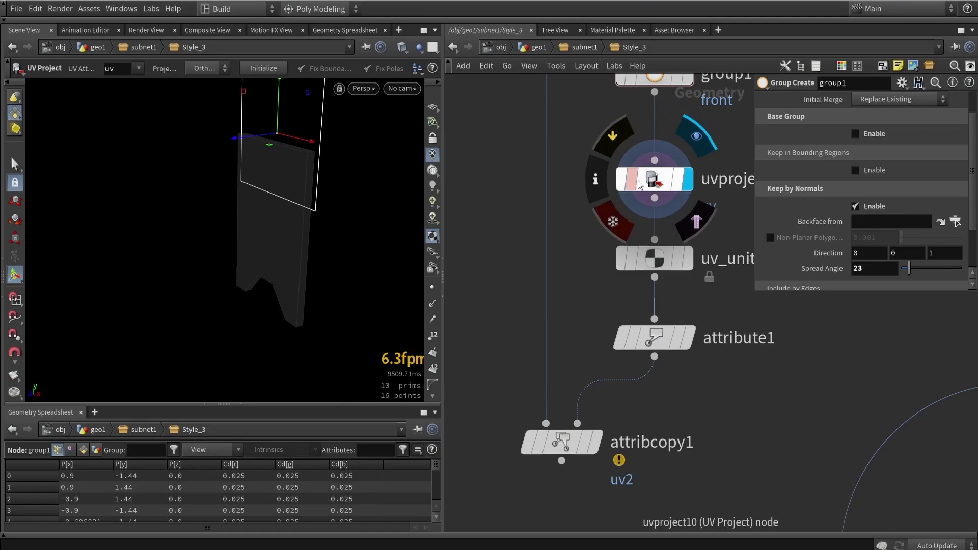
pyautogui.click(939, 115)
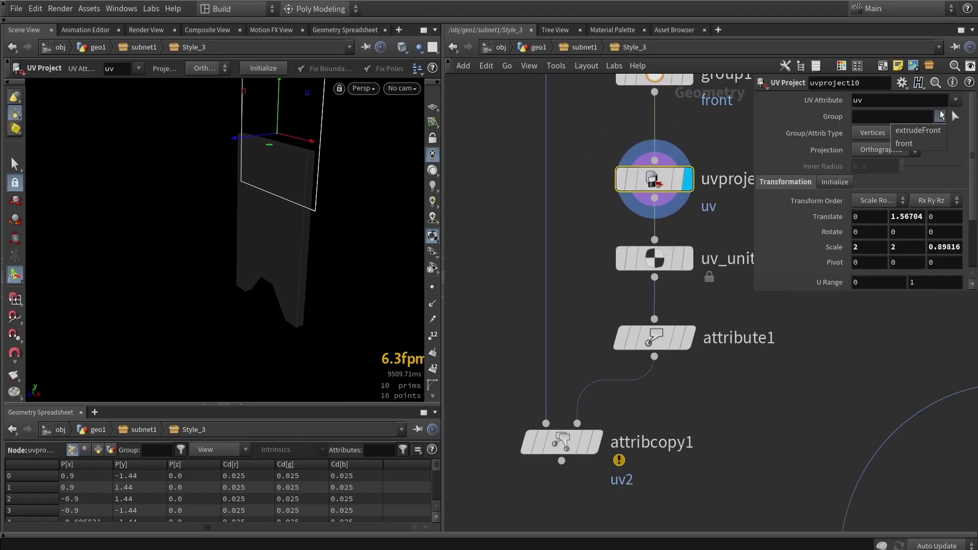
pyautogui.click(933, 144)
# Display uv_unitize1 and attribute1 in turn and examine the UV checker on the board's front face
pyautogui.keyDown('alt'); pyautogui.moveTo(314, 216); pyautogui.dragTo(270, 213); pyautogui.keyUp('alt')
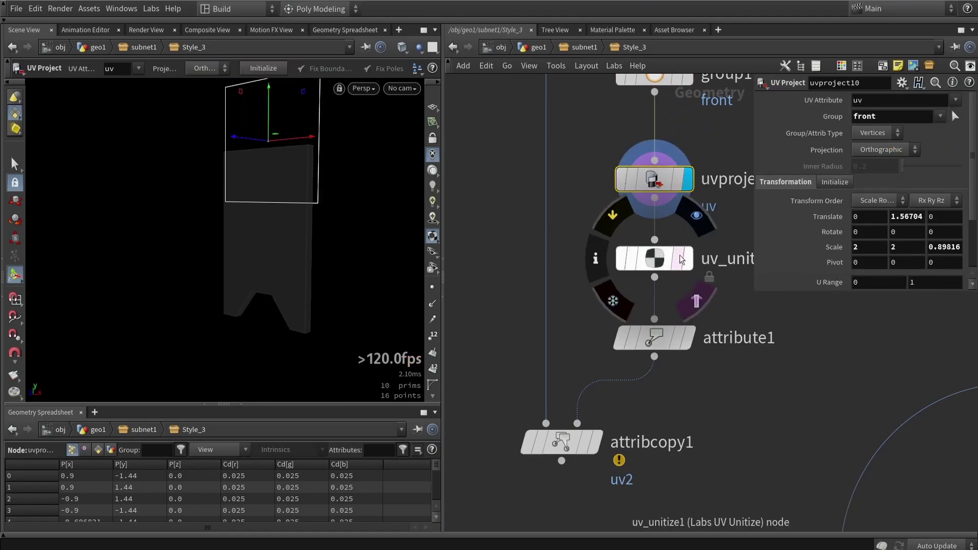
pyautogui.click(691, 264)
pyautogui.click(658, 264)
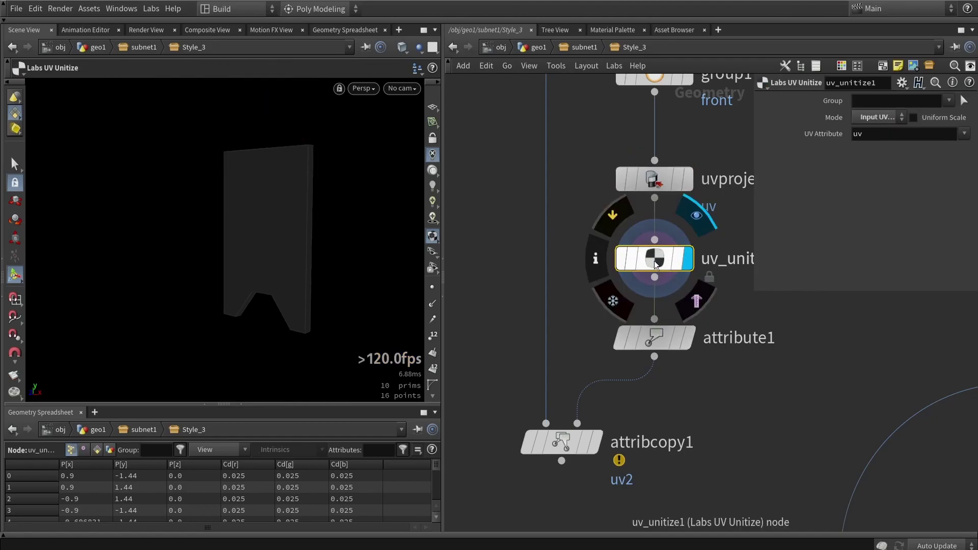
pyautogui.click(687, 337)
pyautogui.click(658, 337)
pyautogui.moveTo(301, 240)
pyautogui.keyDown('alt'); pyautogui.mouseDown()
pyautogui.moveTo(245, 246)
pyautogui.moveTo(295, 217)
pyautogui.moveTo(382, 194)
pyautogui.moveTo(189, 199)
pyautogui.moveTo(375, 212)
pyautogui.moveTo(284, 273)
pyautogui.moveTo(295, 225)
pyautogui.mouseUp(); pyautogui.keyUp('alt')
pyautogui.press('Return')
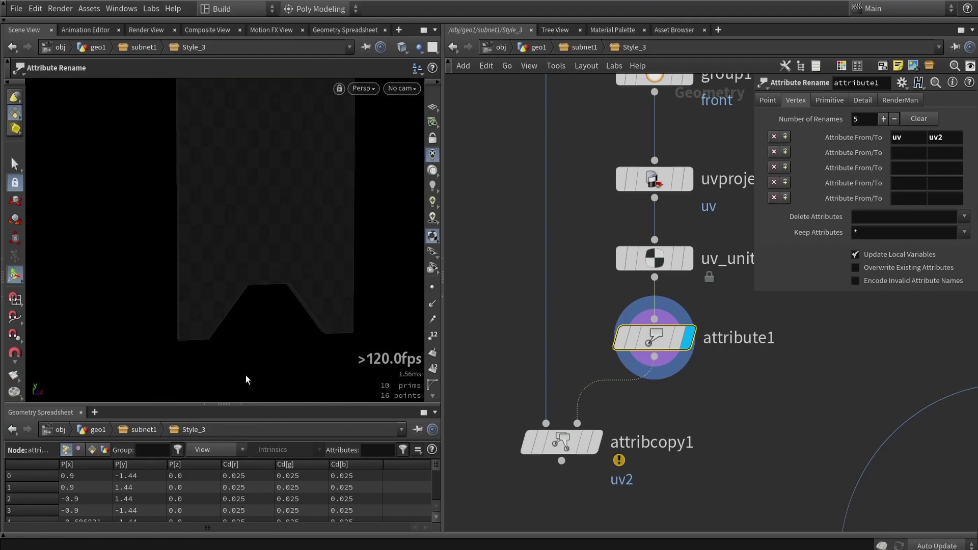
# Collapse the geometry spreadsheet and examine the board's uv2 layout in the UV view
pyautogui.click(244, 405)
pyautogui.keyDown('alt'); pyautogui.moveTo(322, 219); pyautogui.dragTo(255, 312, button='middle'); pyautogui.keyUp('alt')
pyautogui.keyDown('alt'); pyautogui.moveTo(255, 312); pyautogui.dragTo(240, 302); pyautogui.keyUp('alt')
pyautogui.keyDown('alt'); pyautogui.moveTo(225, 306); pyautogui.dragTo(259, 227, button='middle'); pyautogui.keyUp('alt')
pyautogui.hotkey('space', '5')
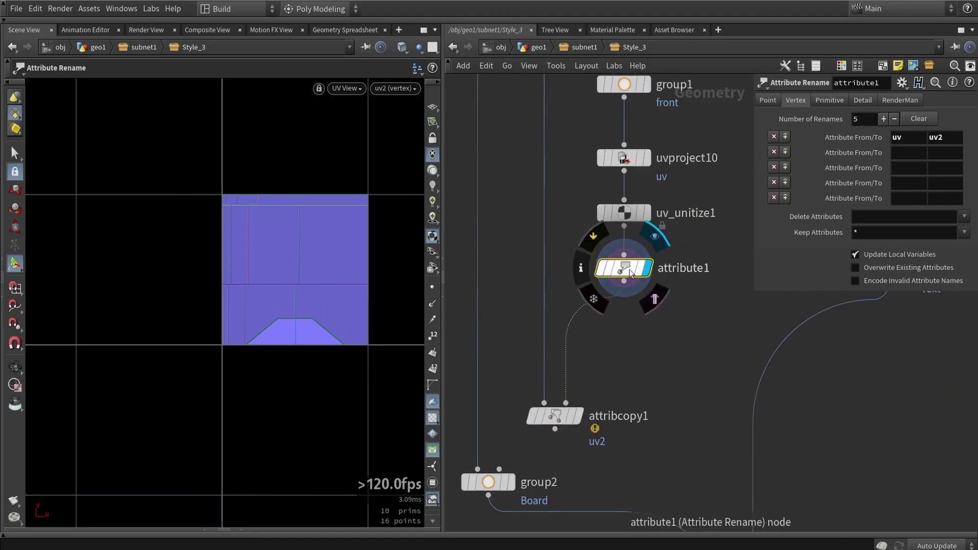
# Insert an Attribute Wrangle between uv_unitize1 and attribute1, running over vertices
pyautogui.moveTo(625, 269); pyautogui.dragTo(625, 344)
pyautogui.press('Tab')
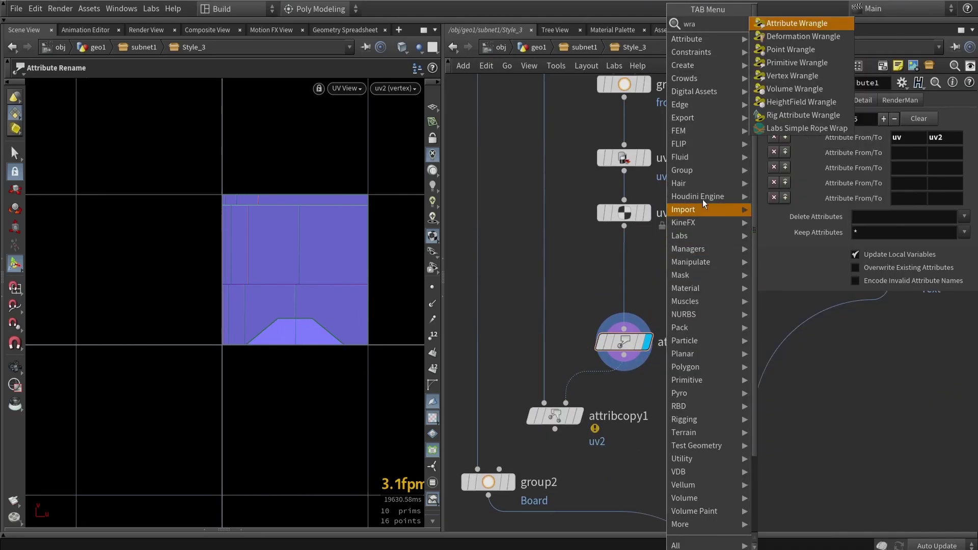
pyautogui.click(793, 20)
pyautogui.click(631, 274)
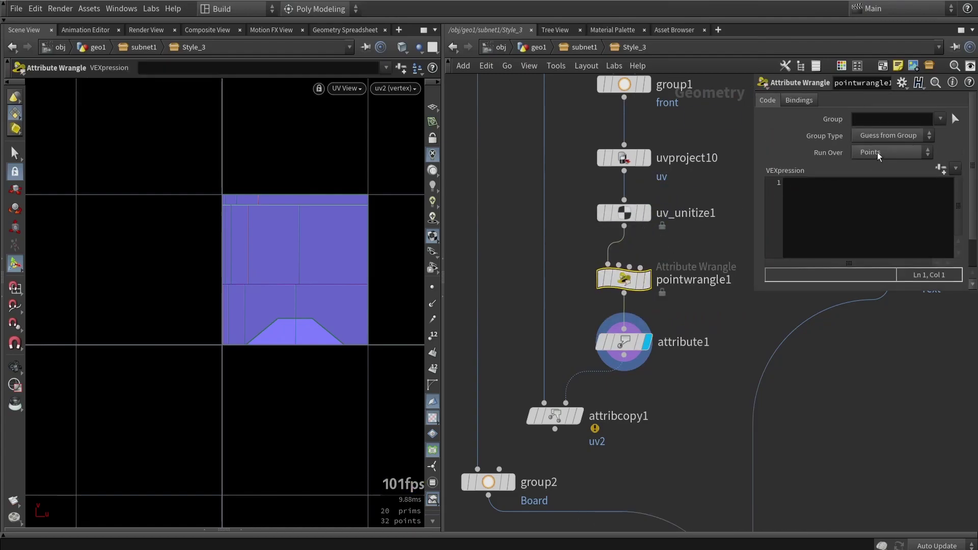
pyautogui.click(877, 156)
pyautogui.click(876, 205)
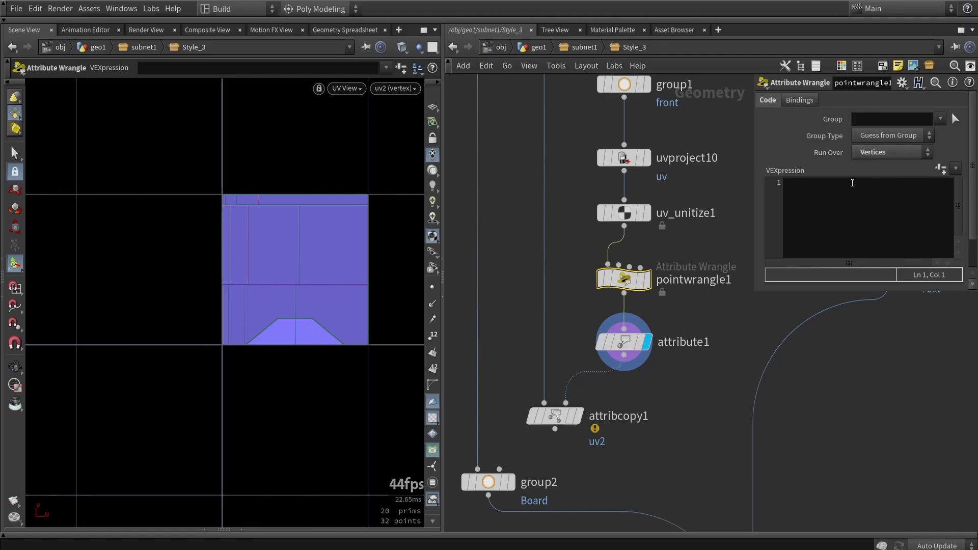
pyautogui.click(813, 218)
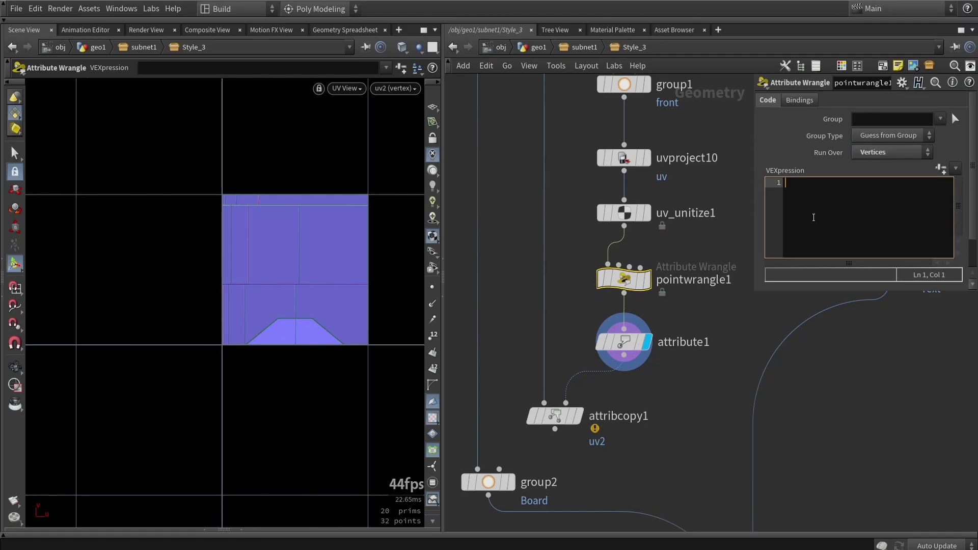
pyautogui.write('if( @uv.y < 0.5 )')
pyautogui.press('Return')
pyautogui.write('{')
pyautogui.press('Return')
pyautogui.press('Return')
pyautogui.write('}')
pyautogui.press('Up')
pyautogui.press('Tab')
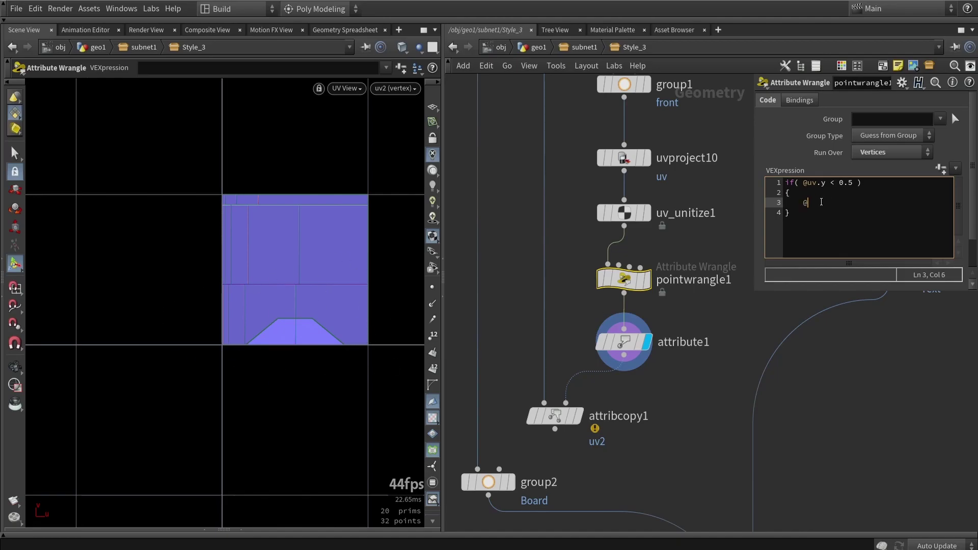
pyautogui.write('@uv.y -= 0.1;')
pyautogui.click(463, 371)
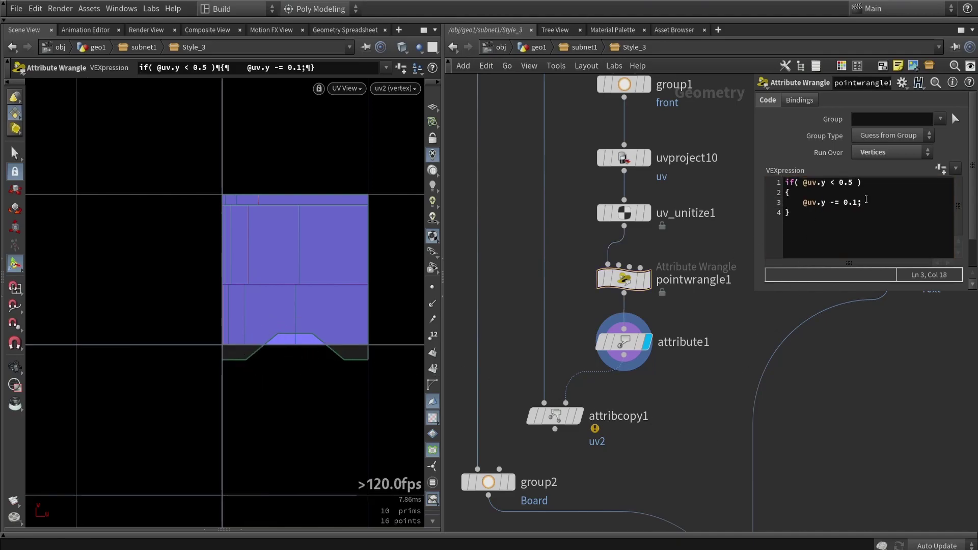
pyautogui.doubleClick(855, 203)
pyautogui.click(859, 203)
pyautogui.click(757, 246)
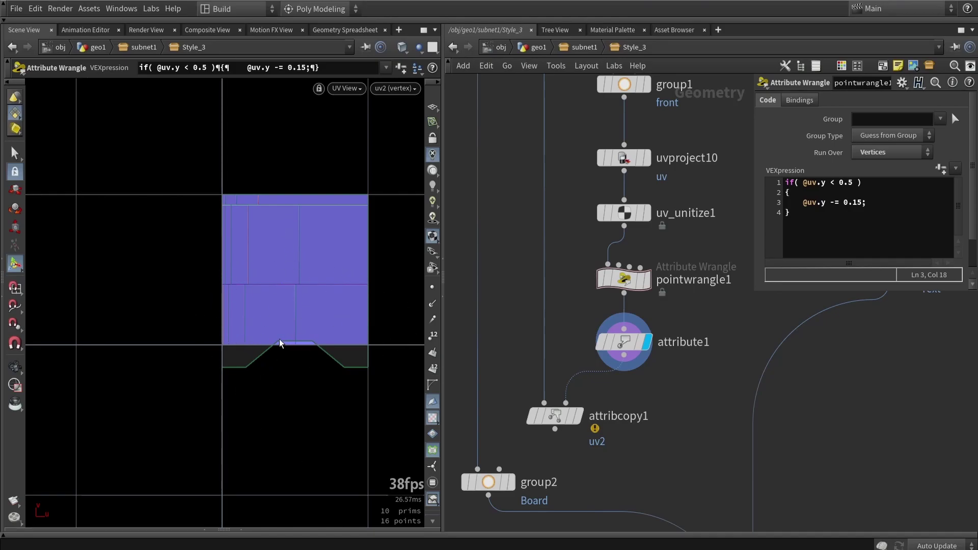
pyautogui.moveTo(660, 413); pyautogui.dragTo(686, 313, button='middle')
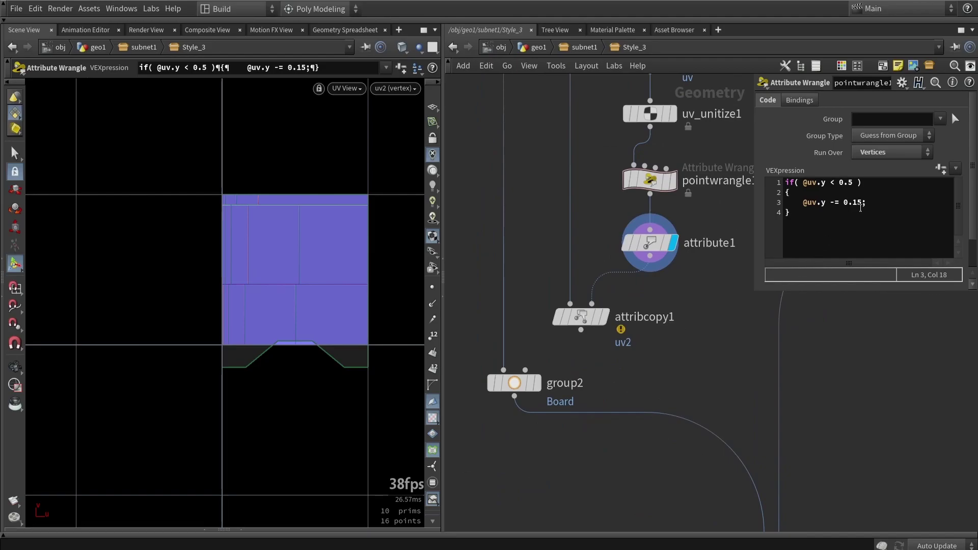
pyautogui.click(860, 203)
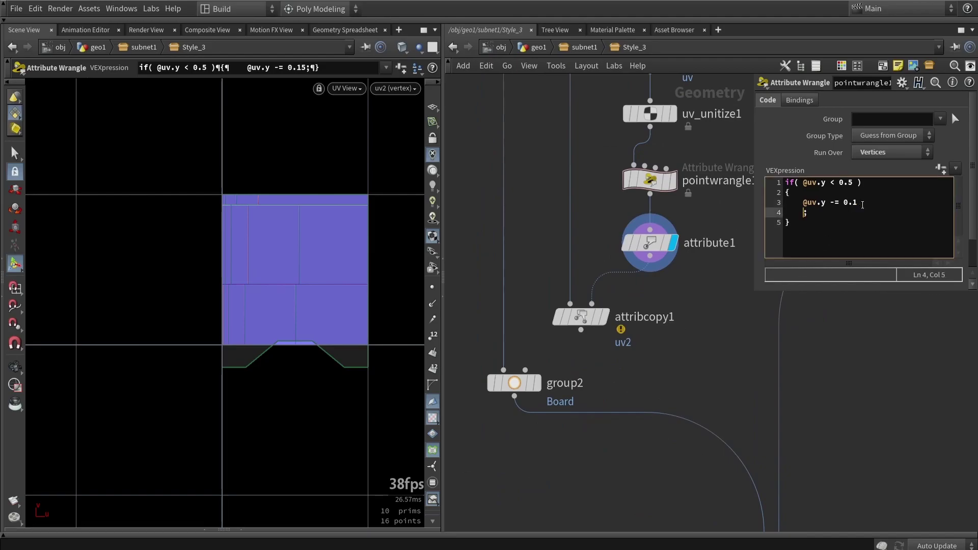
pyautogui.click(707, 324)
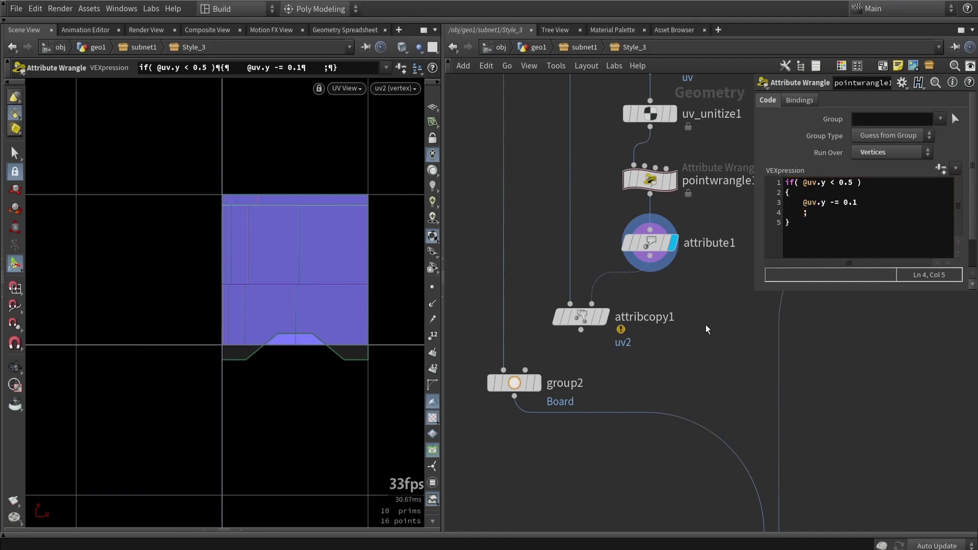
pyautogui.click(804, 213)
pyautogui.press('BackSpace')
pyautogui.press('BackSpace')
pyautogui.click(680, 337)
# Wire attribcopy1's output towards the Board group and go back up to the subnet1 network
pyautogui.moveTo(581, 330); pyautogui.dragTo(581, 399)
pyautogui.press('u')
# Display the Style_4 subnetwork, open it, and locate its board nodes
pyautogui.click(642, 316)
pyautogui.press('r')
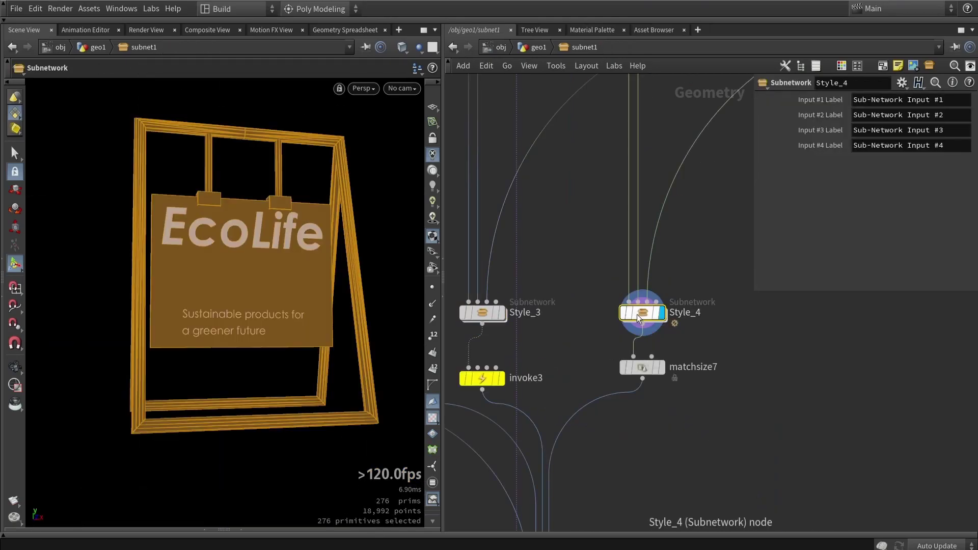
pyautogui.doubleClick(649, 317)
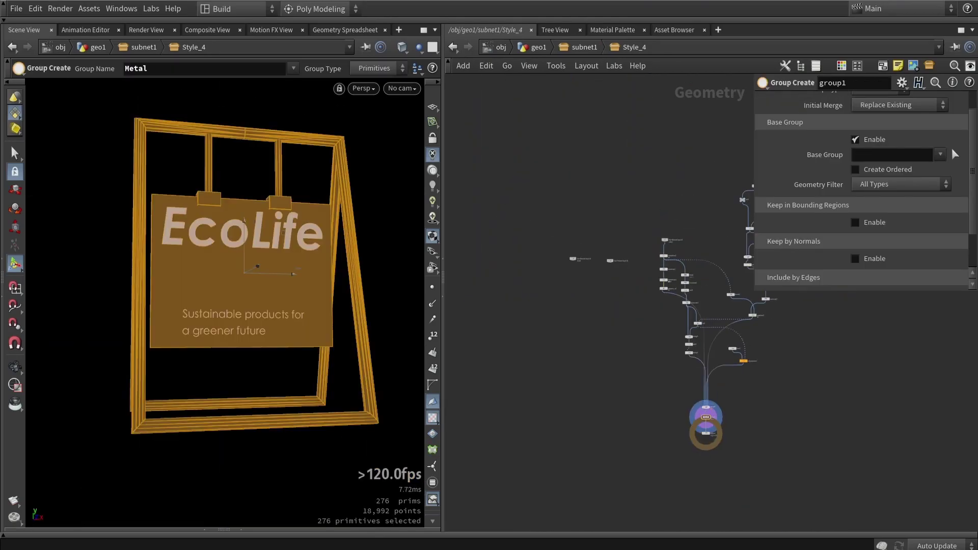
pyautogui.moveTo(634, 353); pyautogui.dragTo(506, 395, button='middle')
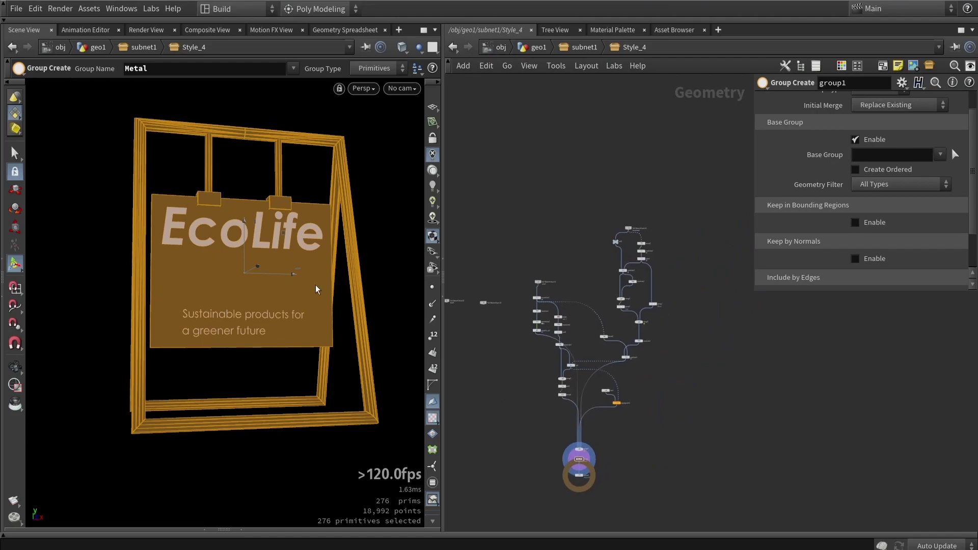
pyautogui.scroll(10, 644, 282)
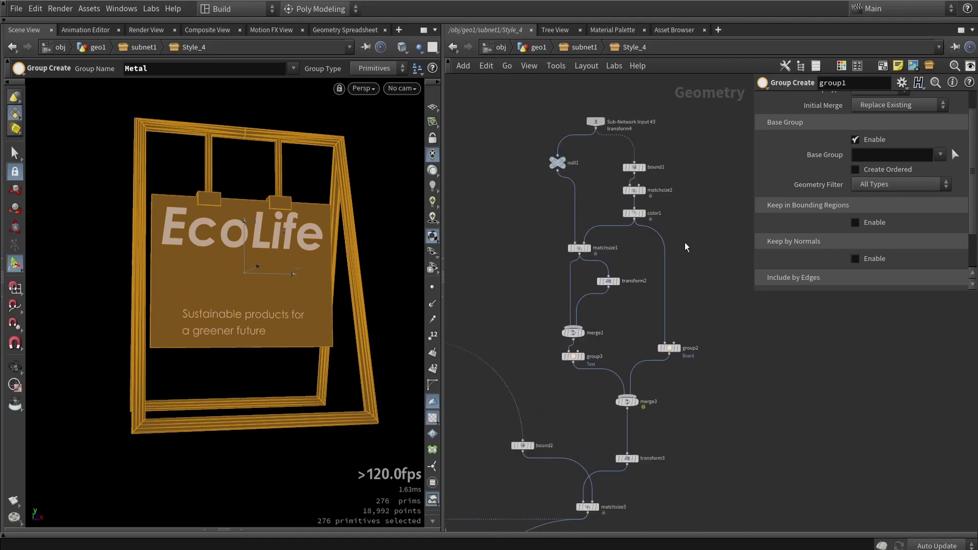
# Display color1 in Style_4 to show the plain board, and shrink the parameter pane overlaying the network
pyautogui.click(631, 210)
pyautogui.keyDown('alt'); pyautogui.moveTo(341, 231); pyautogui.dragTo(351, 260); pyautogui.keyUp('alt')
pyautogui.press('Return')
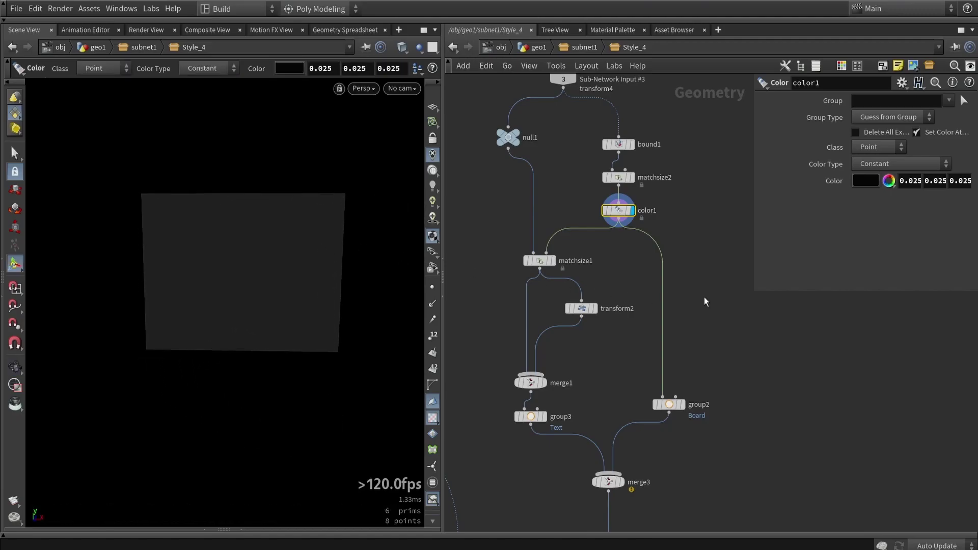
pyautogui.moveTo(754, 290); pyautogui.dragTo(711, 183)
pyautogui.scroll(3, 708, 171)
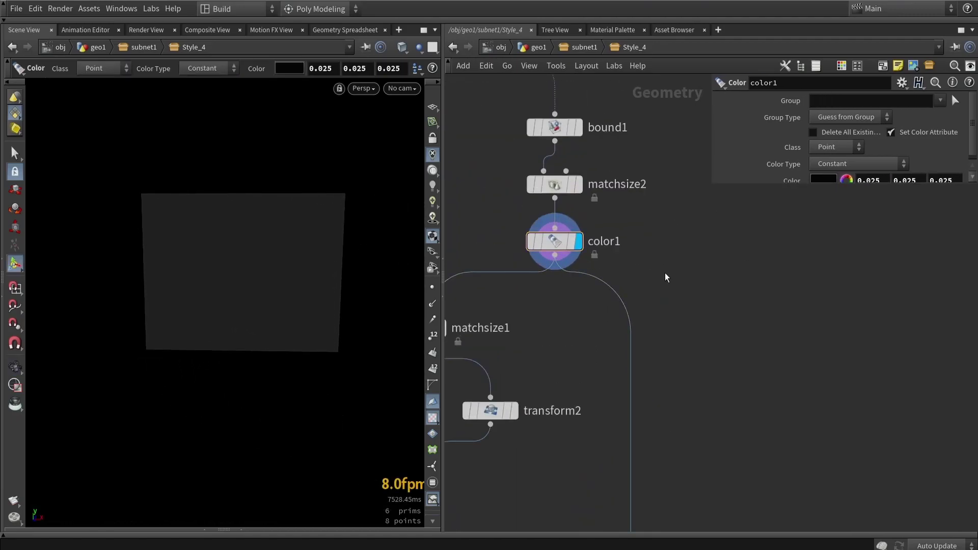
# Add a Clip node to the Style_4 network beside color1
pyautogui.moveTo(741, 327); pyautogui.dragTo(688, 260, button='middle')
pyautogui.scroll(-3, 685, 262)
pyautogui.scroll(-1, 660, 273)
pyautogui.press('Tab')
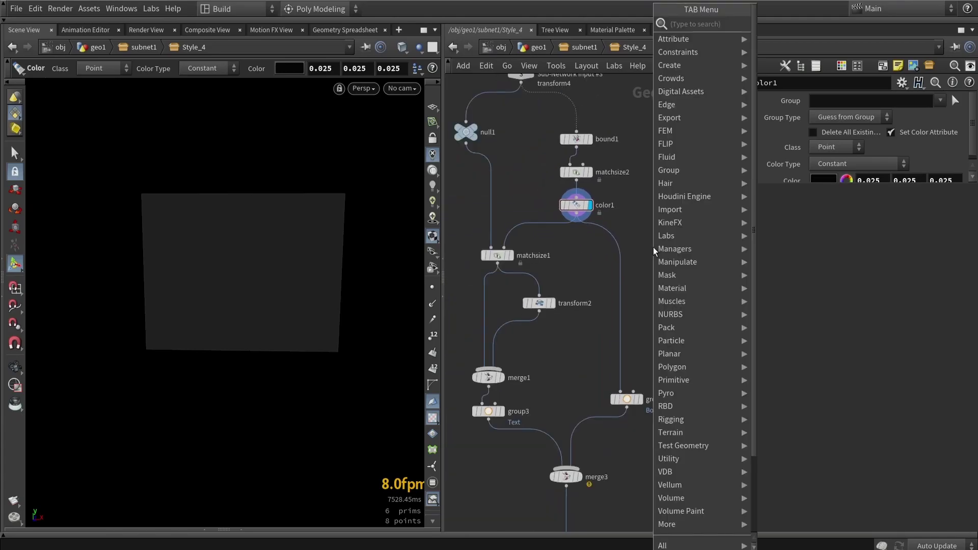
pyautogui.write('clip')
pyautogui.press('Return')
pyautogui.click(672, 228)
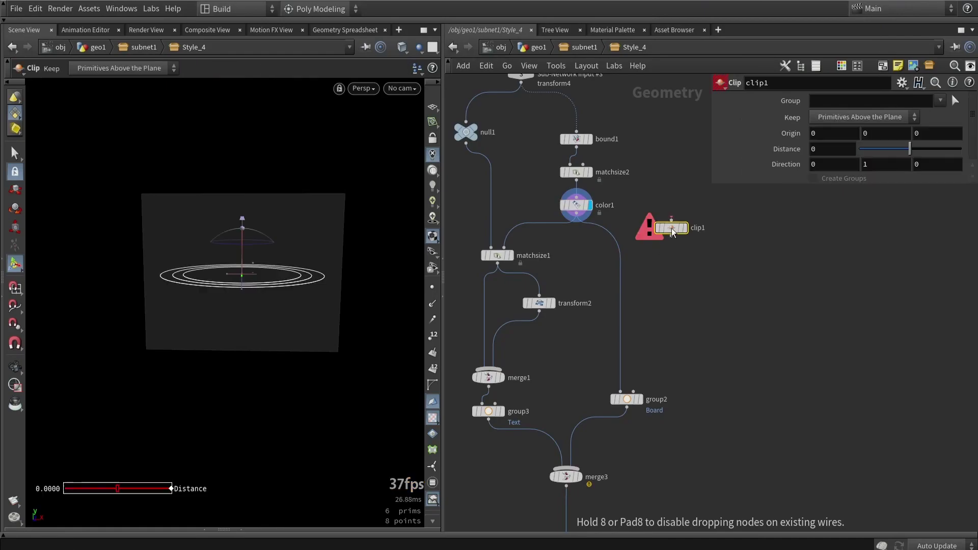
# Wire color1 into clip1, display it, and set the clip direction to 0, 0, 1
pyautogui.scroll(3, 638, 230)
pyautogui.click(695, 213)
pyautogui.click(727, 197)
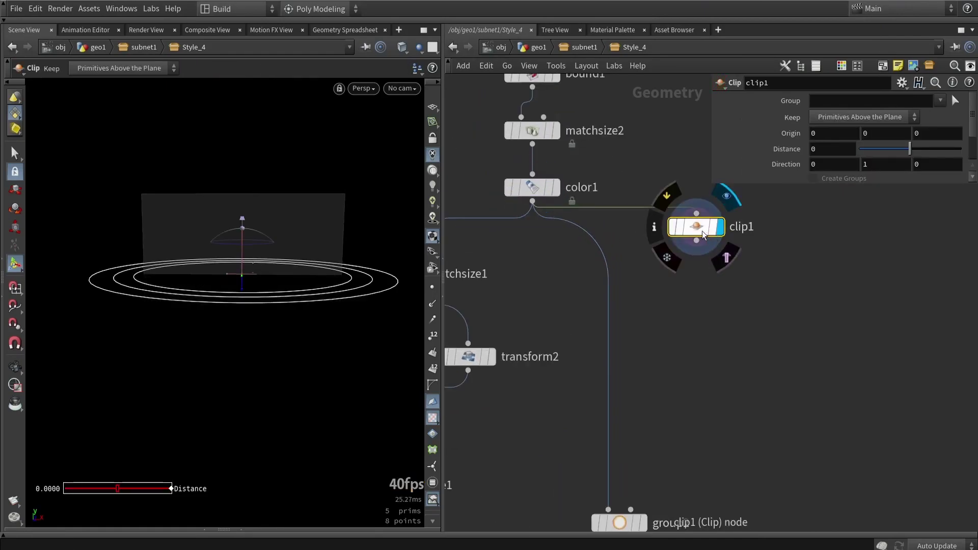
pyautogui.moveTo(696, 227); pyautogui.dragTo(679, 253)
pyautogui.keyDown('alt'); pyautogui.moveTo(302, 251); pyautogui.dragTo(311, 350); pyautogui.keyUp('alt')
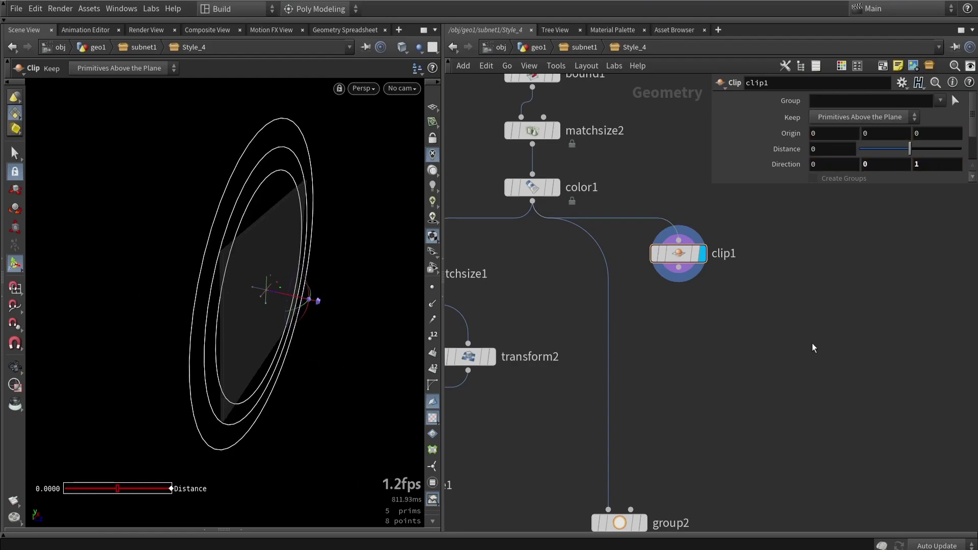
# Paste the copied uvproject, uv_unitize, attribute and attribcopy chain, feed it from clip1, and select attribcopy1
pyautogui.moveTo(757, 343); pyautogui.dragTo(631, 271, button='middle')
pyautogui.scroll(-3, 633, 272)
pyautogui.hotkey('ctrl', 'v')
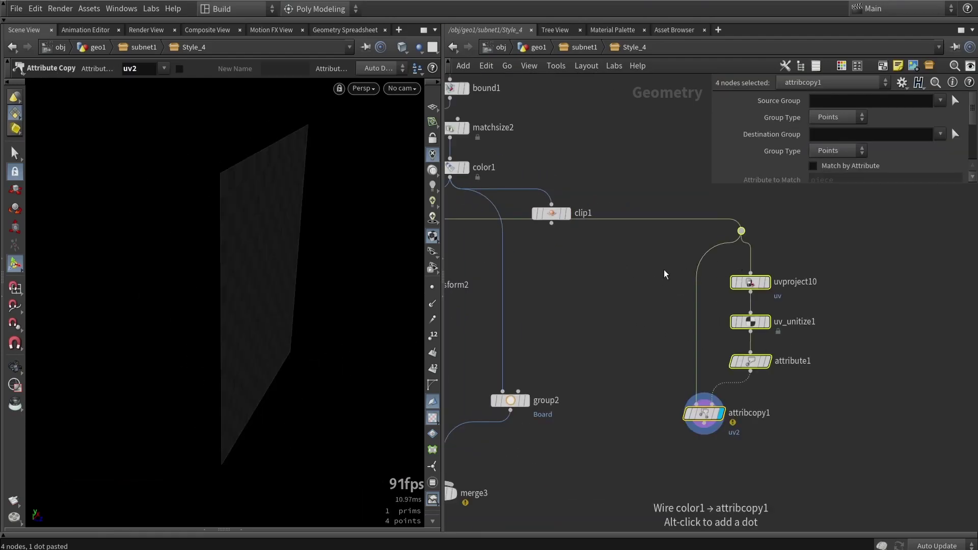
pyautogui.moveTo(551, 223); pyautogui.dragTo(741, 230)
pyautogui.scroll(2, 713, 411)
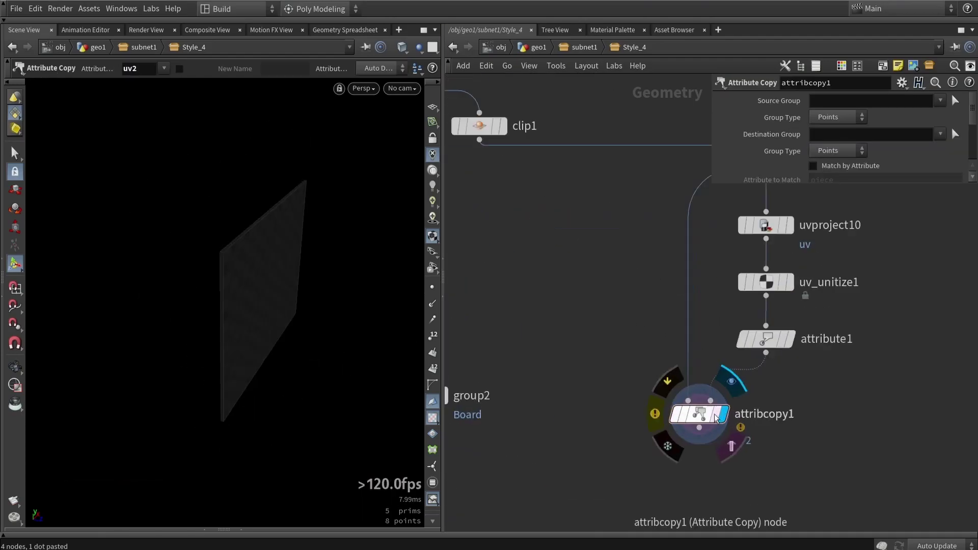
pyautogui.click(712, 412)
# Check the clipped board from the front and add a Transform node below attribcopy1
pyautogui.keyDown('alt'); pyautogui.moveTo(316, 286); pyautogui.dragTo(253, 273); pyautogui.keyUp('alt')
pyautogui.scroll(3, 159, 202)
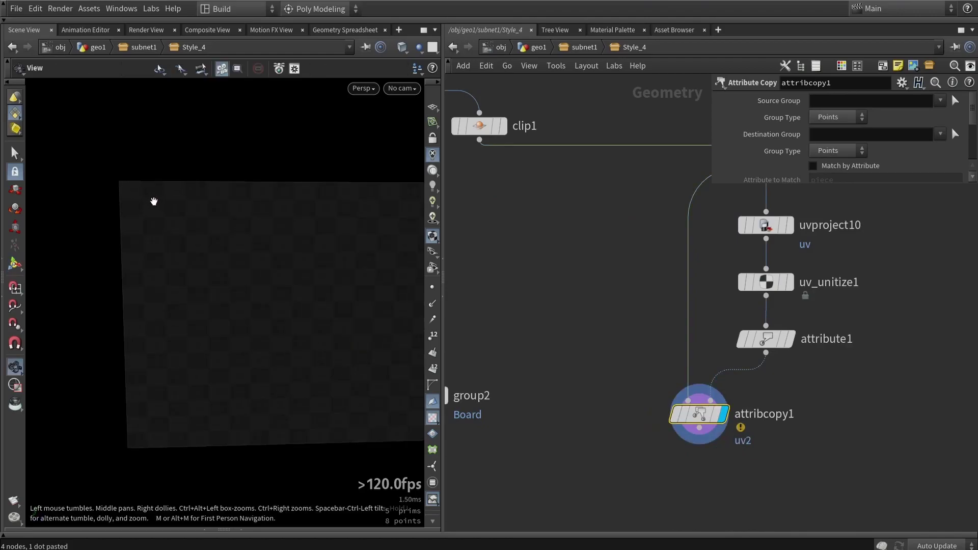
pyautogui.keyDown('alt'); pyautogui.moveTo(252, 231); pyautogui.dragTo(216, 216, button='middle'); pyautogui.keyUp('alt')
pyautogui.scroll(-2, 216, 216)
pyautogui.keyDown('alt'); pyautogui.moveTo(279, 245); pyautogui.dragTo(290, 214); pyautogui.keyUp('alt')
pyautogui.scroll(-3, 563, 312)
pyautogui.press('Tab')
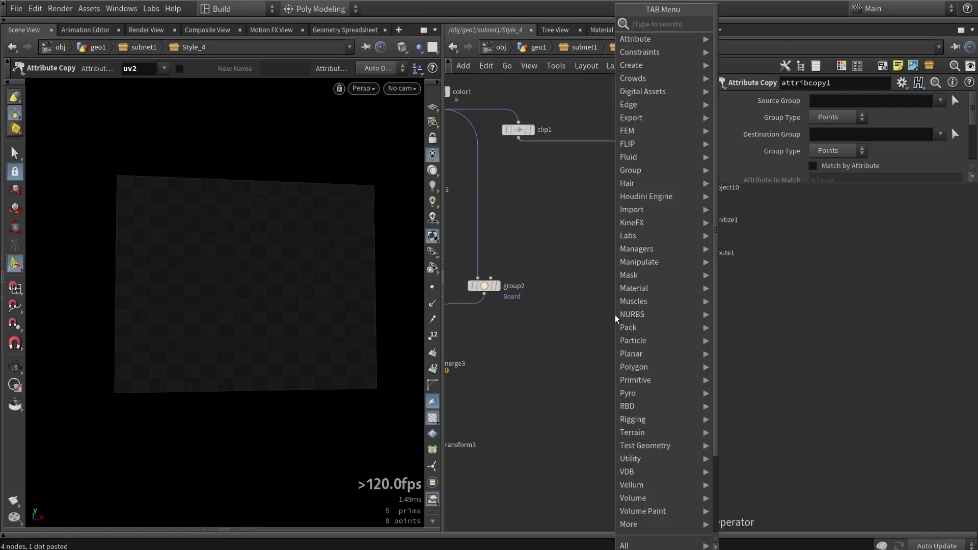
pyautogui.write('tra')
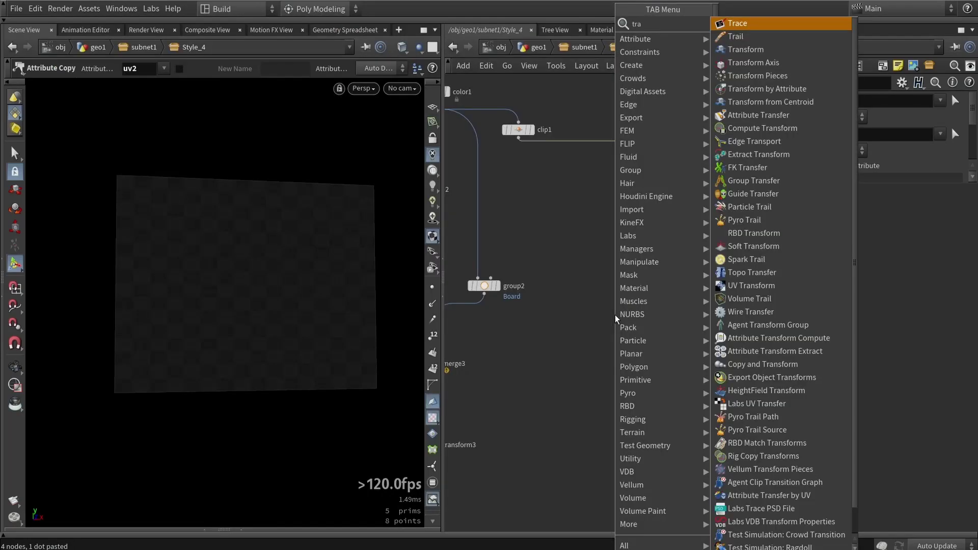
pyautogui.click(745, 51)
pyautogui.click(663, 311)
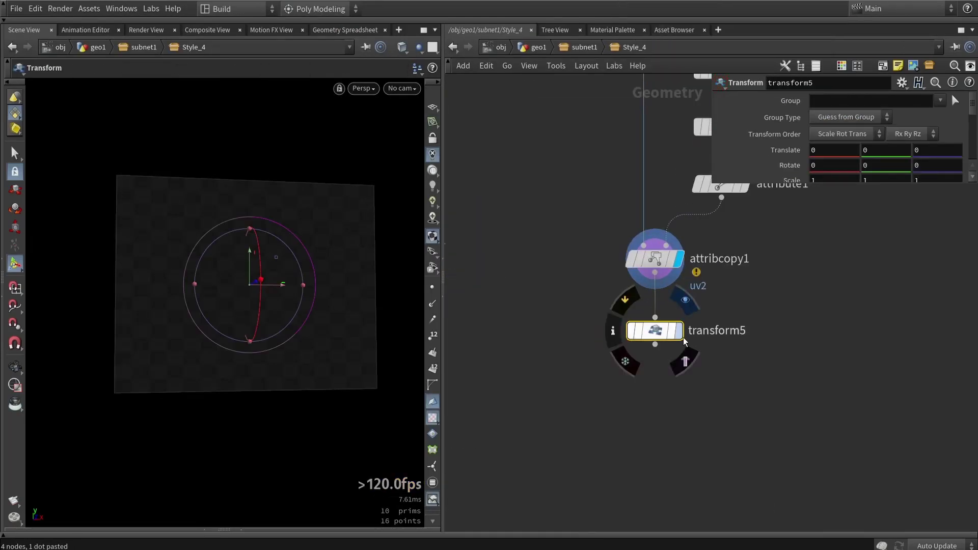
# Set transform5's Y rotation to -180 and combine it with attribcopy1's output in a displayed Merge node
pyautogui.scroll(2, 652, 300)
pyautogui.keyDown('alt'); pyautogui.moveTo(325, 257); pyautogui.dragTo(223, 254); pyautogui.keyUp('alt')
pyautogui.moveTo(661, 331); pyautogui.dragTo(714, 325)
pyautogui.moveTo(750, 388); pyautogui.dragTo(610, 246)
pyautogui.keyDown('alt'); pyautogui.moveTo(653, 286); pyautogui.dragTo(626, 372); pyautogui.keyUp('alt')
pyautogui.keyDown('alt'); pyautogui.moveTo(384, 315); pyautogui.dragTo(329, 240); pyautogui.keyUp('alt')
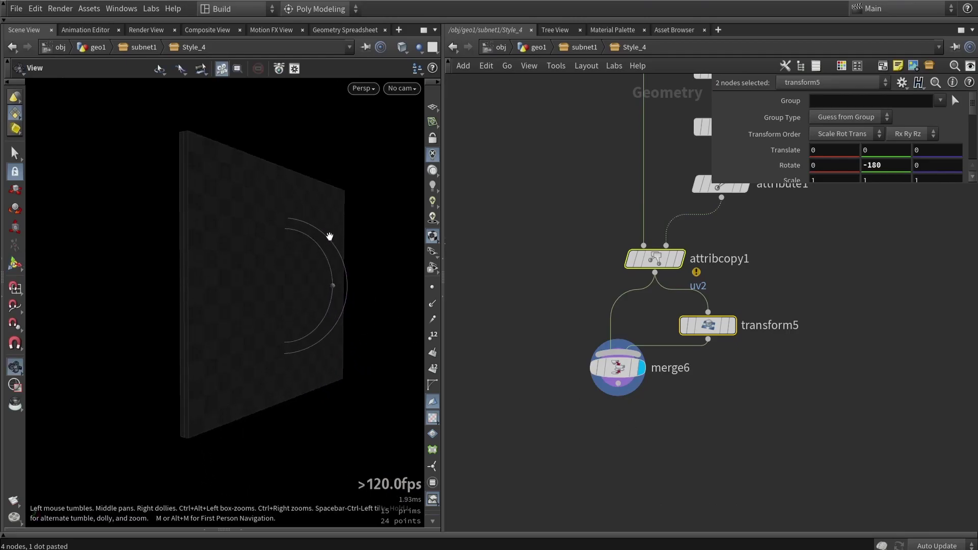
pyautogui.scroll(2, 223, 268)
pyautogui.moveTo(222, 268); pyautogui.dragTo(296, 224)
pyautogui.press('Return')
# Wire merge6 into the Board group node group2 and go back up to the subnet1 network
pyautogui.scroll(-5, 805, 384)
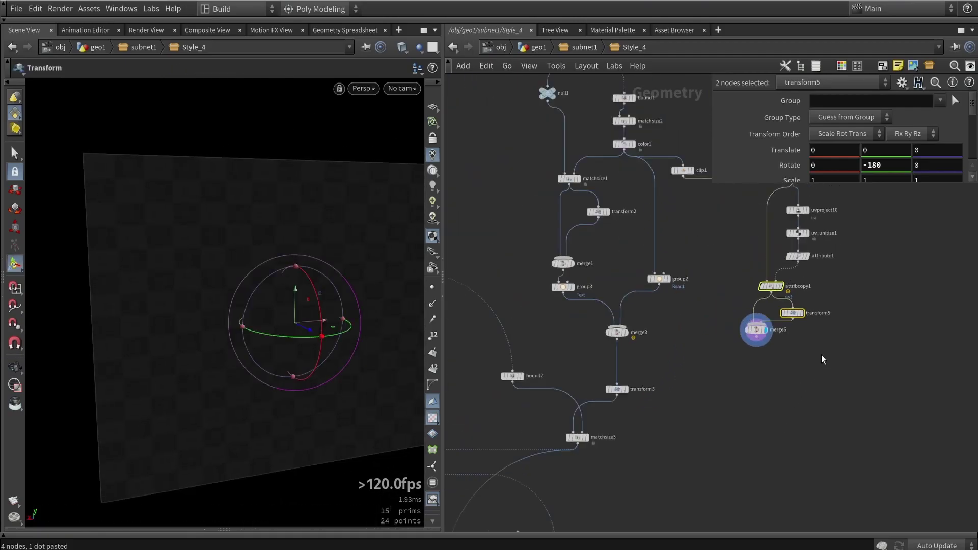
pyautogui.moveTo(756, 337); pyautogui.dragTo(655, 273)
pyautogui.moveTo(696, 261); pyautogui.dragTo(687, 364, button='middle')
pyautogui.scroll(-1, 687, 363)
pyautogui.moveTo(711, 329); pyautogui.dragTo(582, 230)
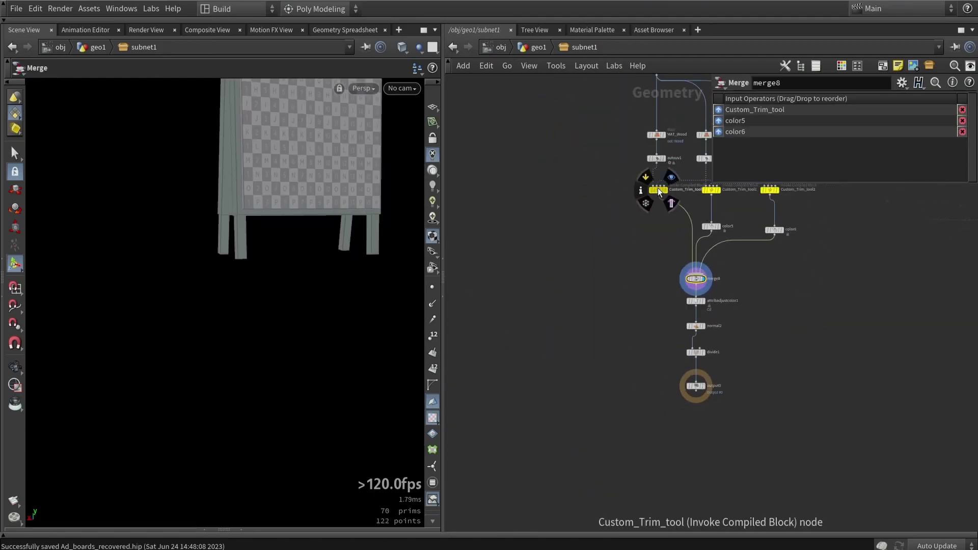
# Rename the blast node isolating Metal as MAT_Metal and the one isolating Board as MAT_board
pyautogui.scroll(5, 712, 223)
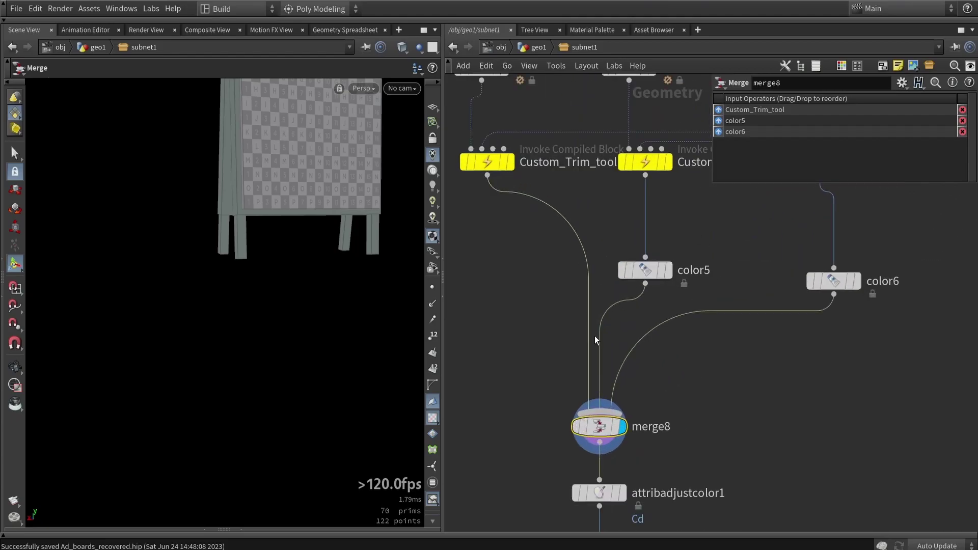
pyautogui.scroll(-4, 663, 354)
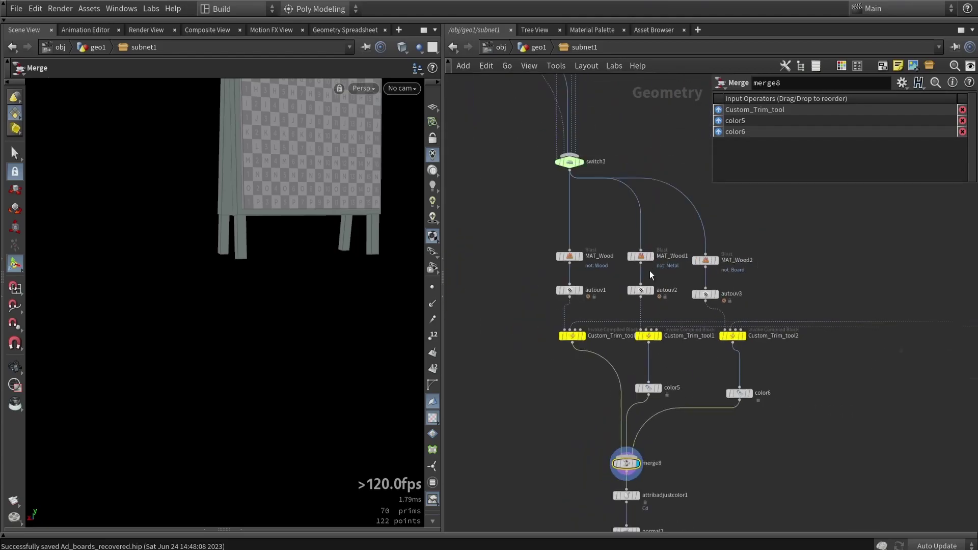
pyautogui.scroll(3, 650, 276)
pyautogui.doubleClick(687, 240)
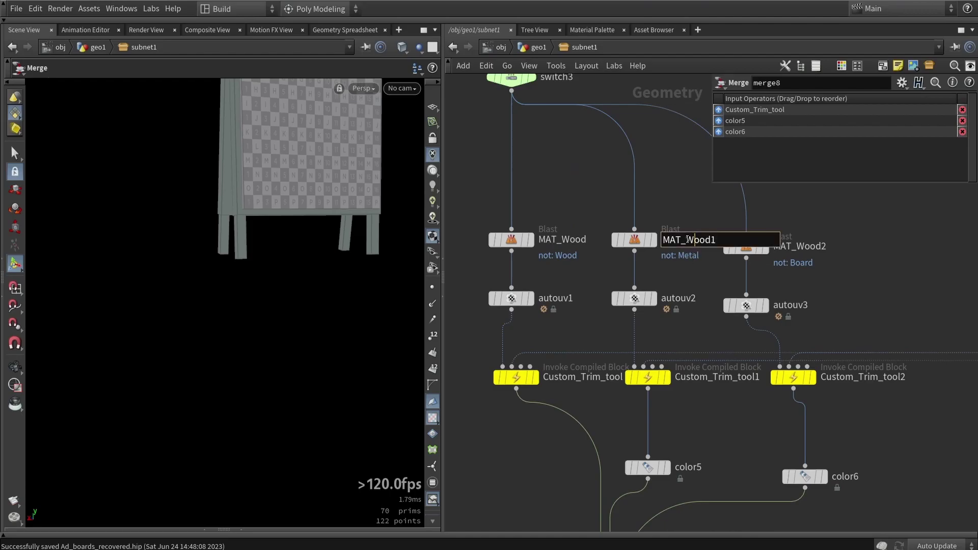
pyautogui.write('Metal')
pyautogui.press('Return')
pyautogui.doubleClick(795, 248)
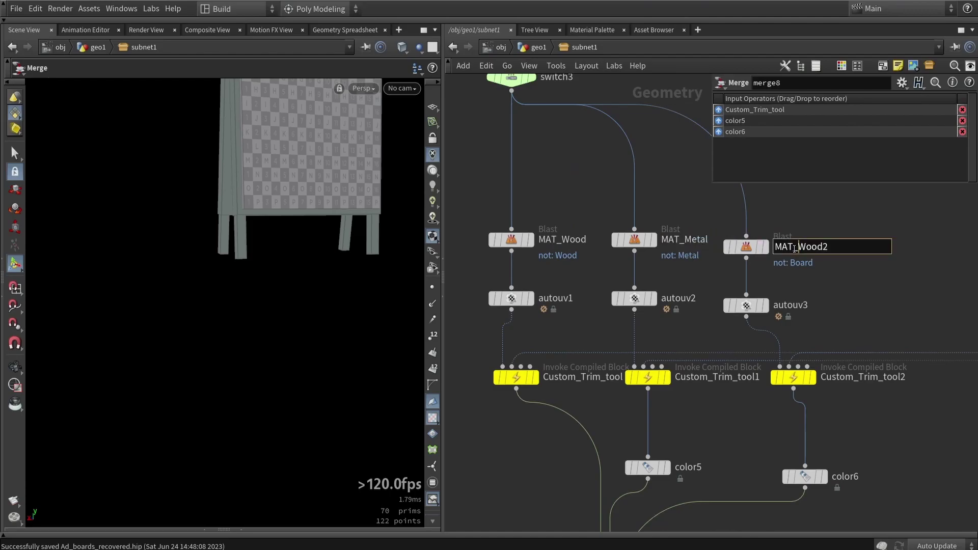
pyautogui.write('board')
pyautogui.press('Return')
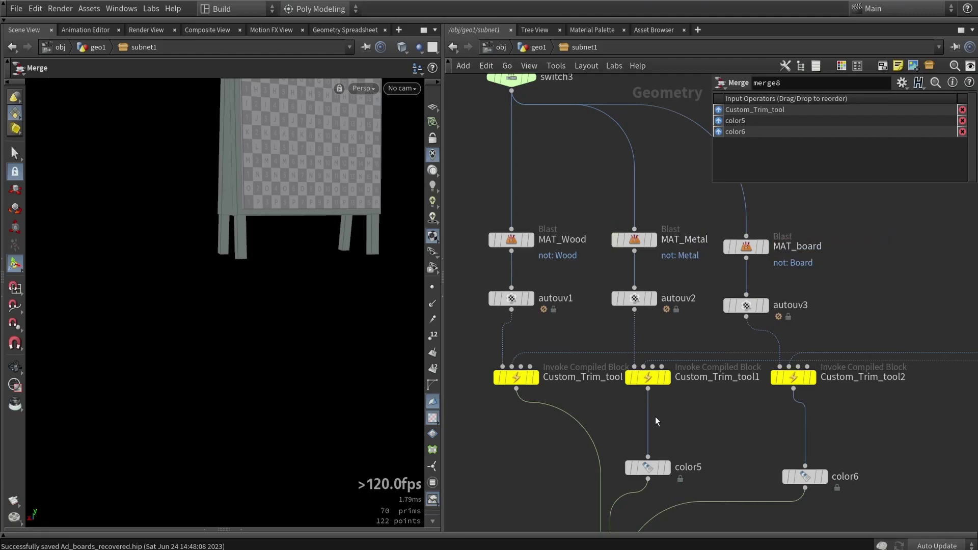
# Display the output0 node at the end of the subnet1 network
pyautogui.moveTo(699, 422); pyautogui.dragTo(663, 332, button='middle')
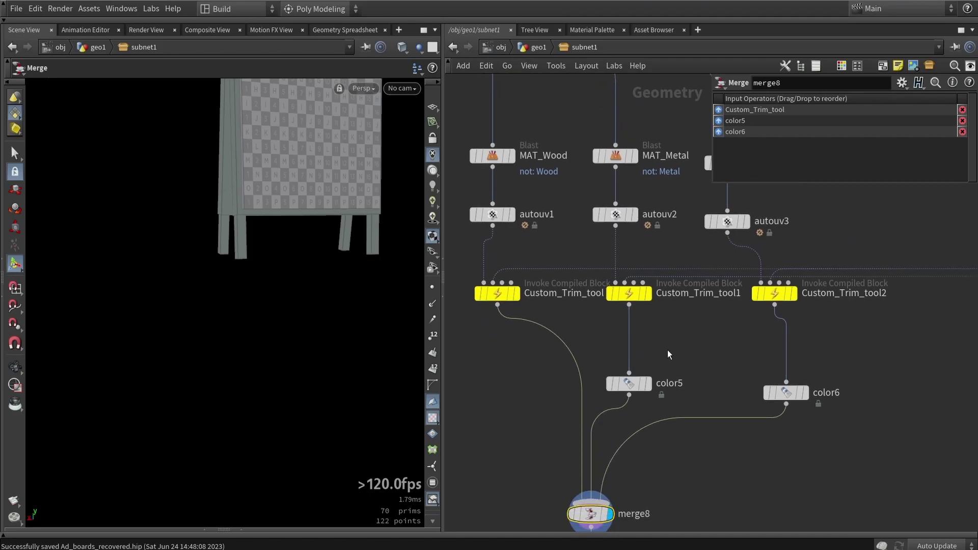
pyautogui.moveTo(696, 349); pyautogui.dragTo(672, 240, button='middle')
pyautogui.scroll(-4, 671, 240)
pyautogui.scroll(4, 643, 391)
pyautogui.click(640, 371)
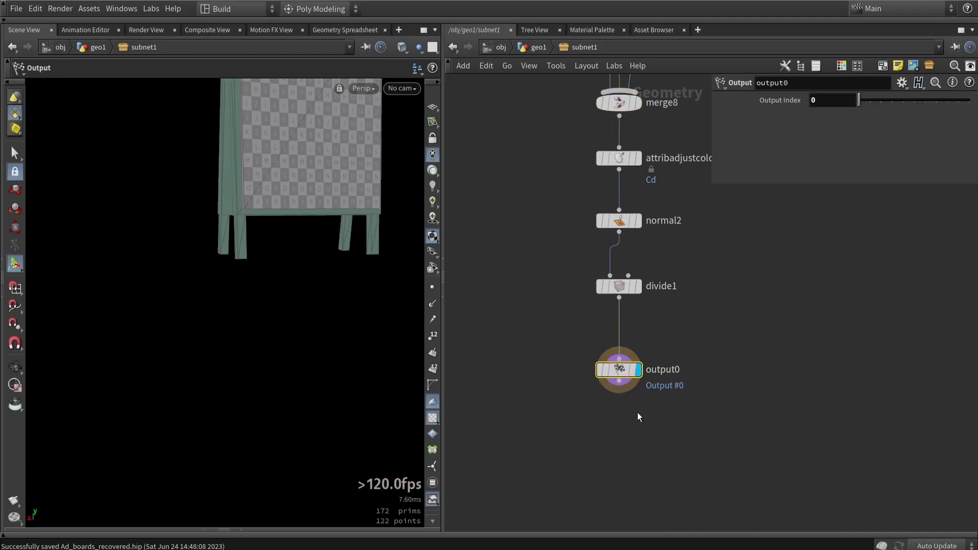
# Add a ROP FBX Output node wired below output0 and enlarge its parameter pane
pyautogui.moveTo(638, 427); pyautogui.dragTo(641, 354, button='middle')
pyautogui.press('space')
pyautogui.scroll(-3, 271, 248)
pyautogui.press('Tab')
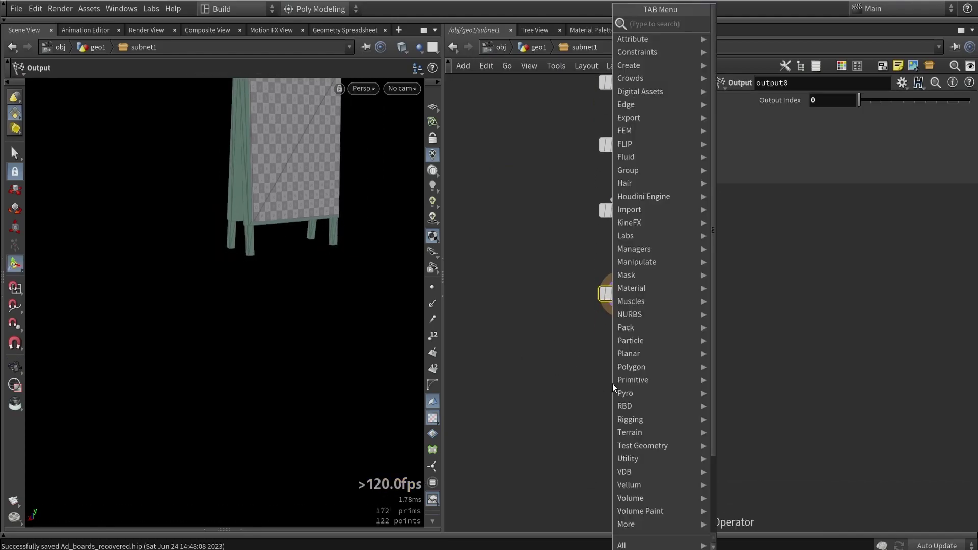
pyautogui.write('fbx')
pyautogui.click(753, 63)
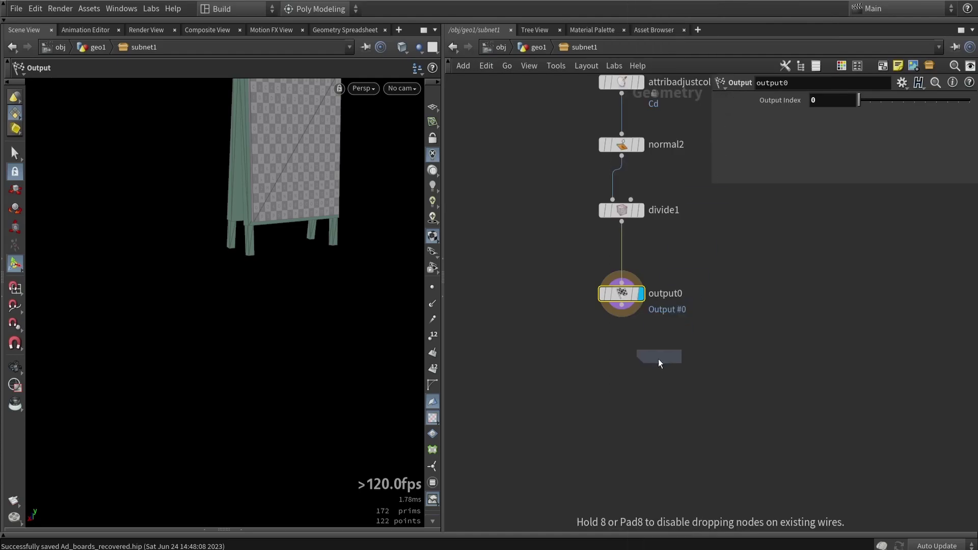
pyautogui.click(626, 362)
pyautogui.scroll(3, 624, 318)
pyautogui.moveTo(623, 316); pyautogui.dragTo(619, 389)
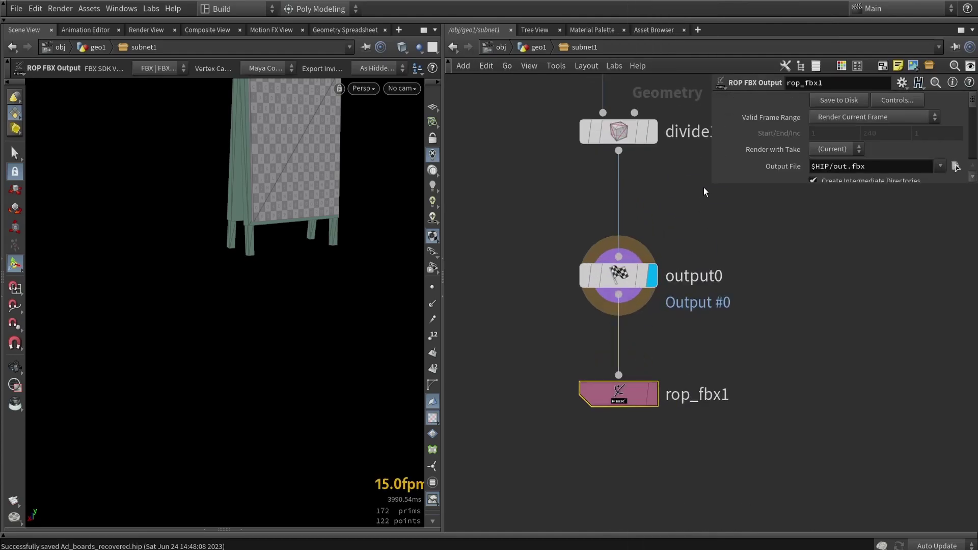
pyautogui.moveTo(715, 184); pyautogui.dragTo(715, 321)
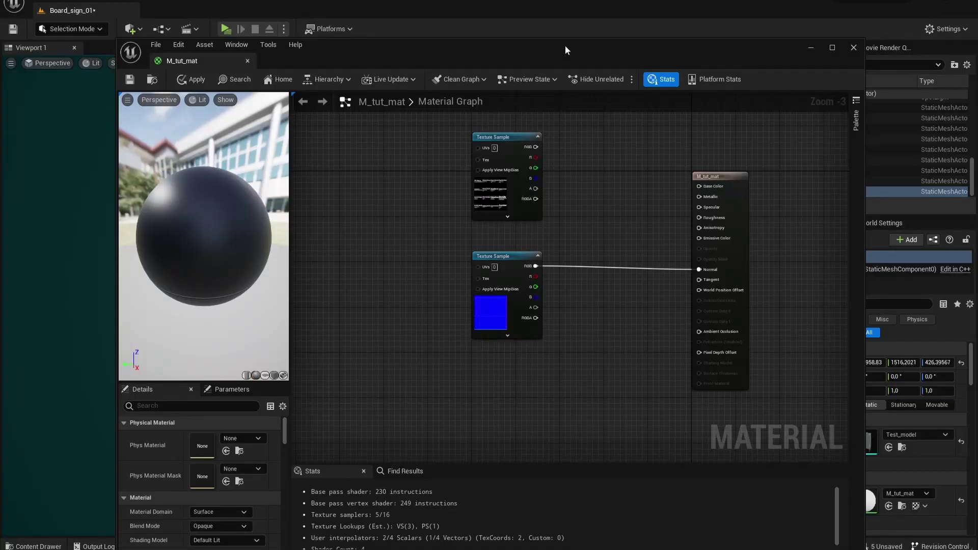
# In Unreal Engine's M_tut_mat material, connect the sign-text texture's RGB to Base Color and save the material
pyautogui.scroll(2, 591, 214)
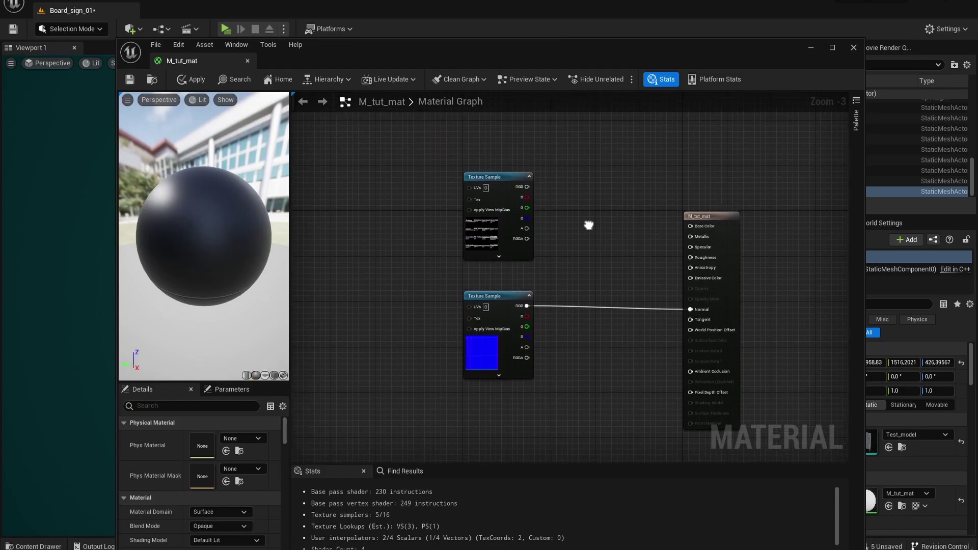
pyautogui.moveTo(477, 300); pyautogui.dragTo(453, 360)
pyautogui.moveTo(504, 163); pyautogui.dragTo(718, 216)
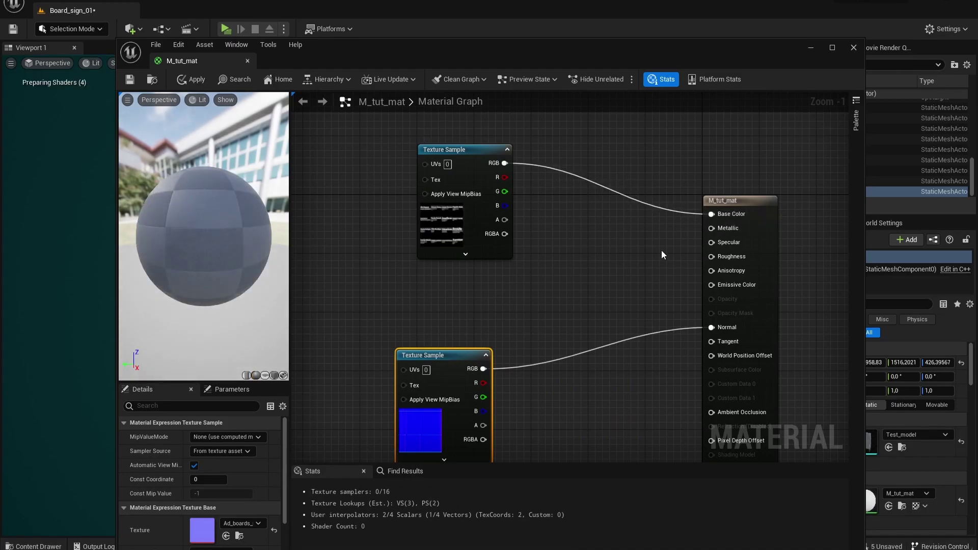
pyautogui.click(459, 231)
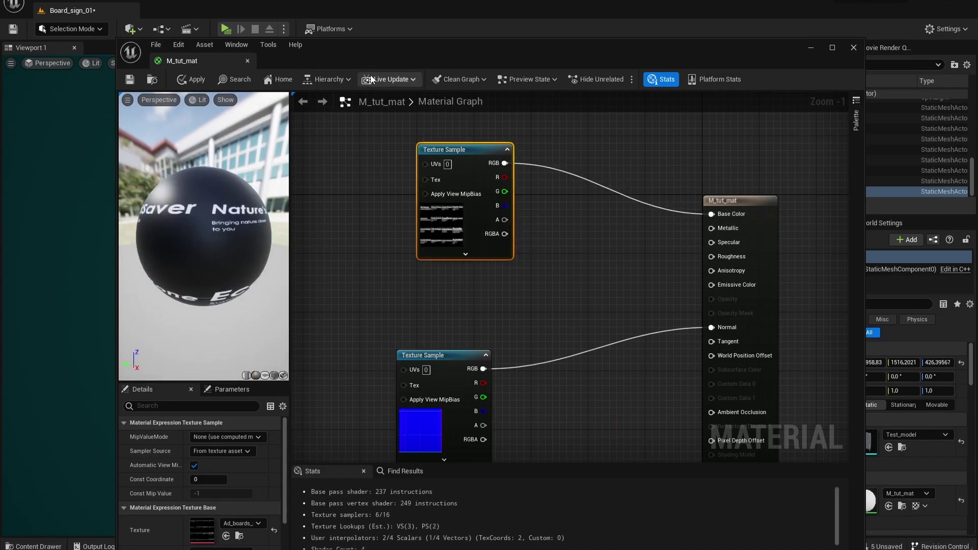
pyautogui.moveTo(368, 47); pyautogui.dragTo(520, 283)
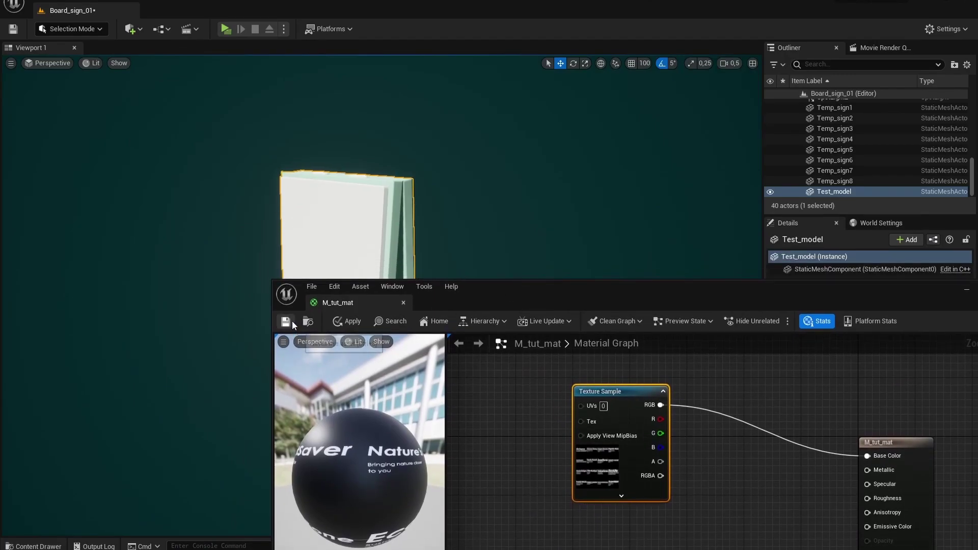
pyautogui.click(290, 321)
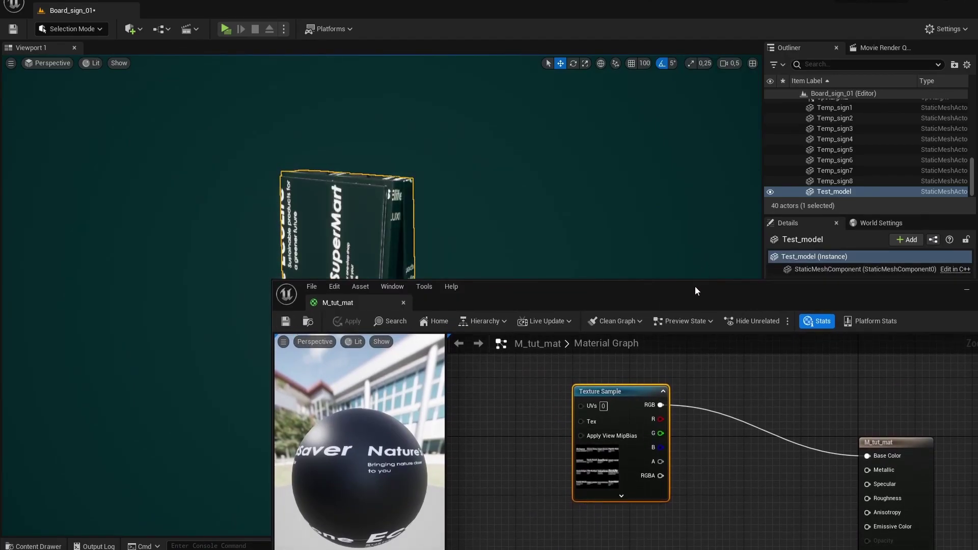
# Add a TexCoord node with coordinate index 1 driving the sign-text texture's UVs, and save the material
pyautogui.moveTo(695, 287); pyautogui.dragTo(628, 133)
pyautogui.moveTo(482, 275); pyautogui.dragTo(581, 304, button='right')
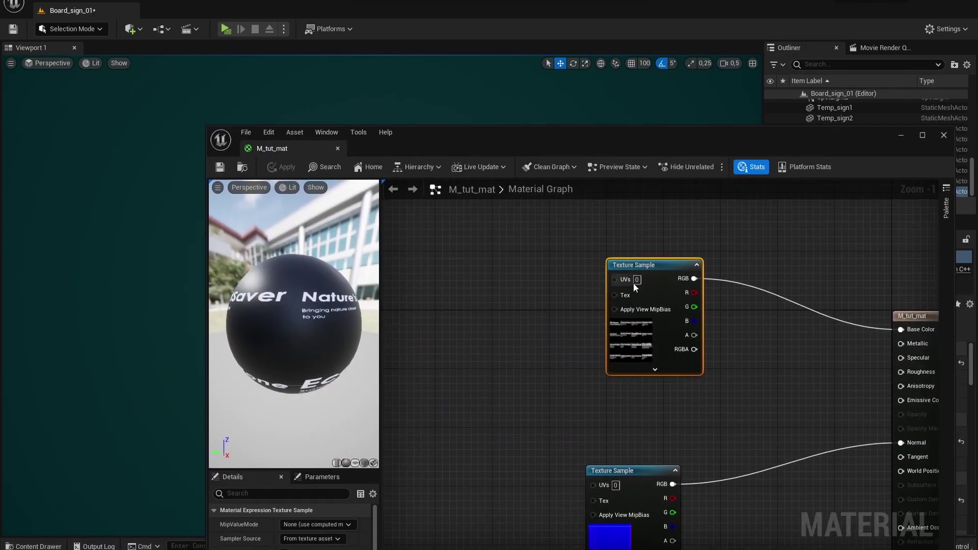
pyautogui.click(530, 264)
pyautogui.press('u')
pyautogui.click(495, 281)
pyautogui.moveTo(546, 297); pyautogui.dragTo(475, 280)
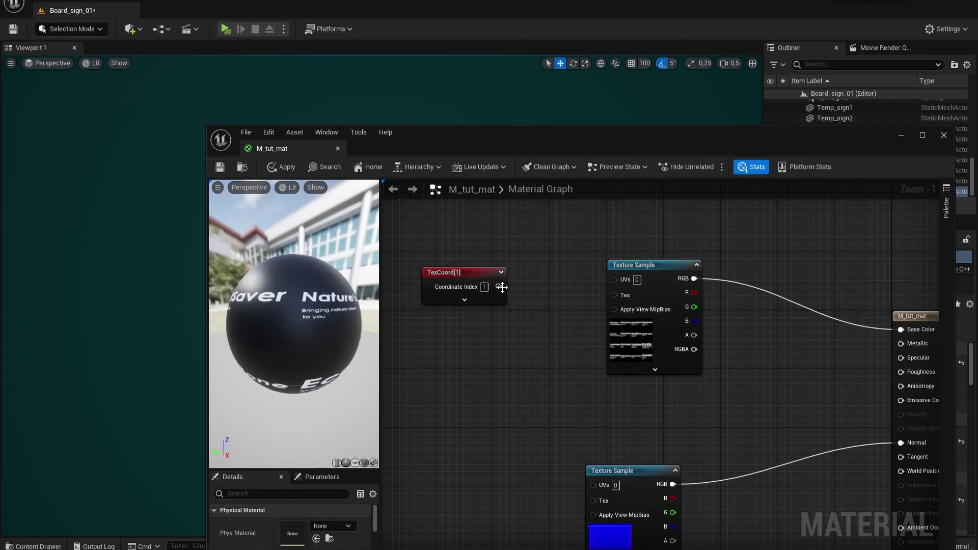
pyautogui.moveTo(499, 286); pyautogui.dragTo(615, 279)
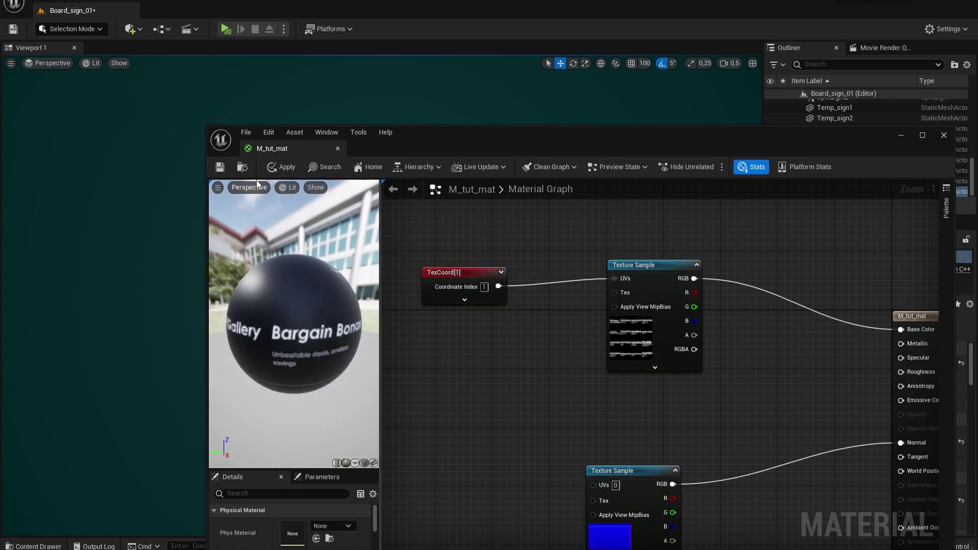
pyautogui.hotkey('ctrl', 's')
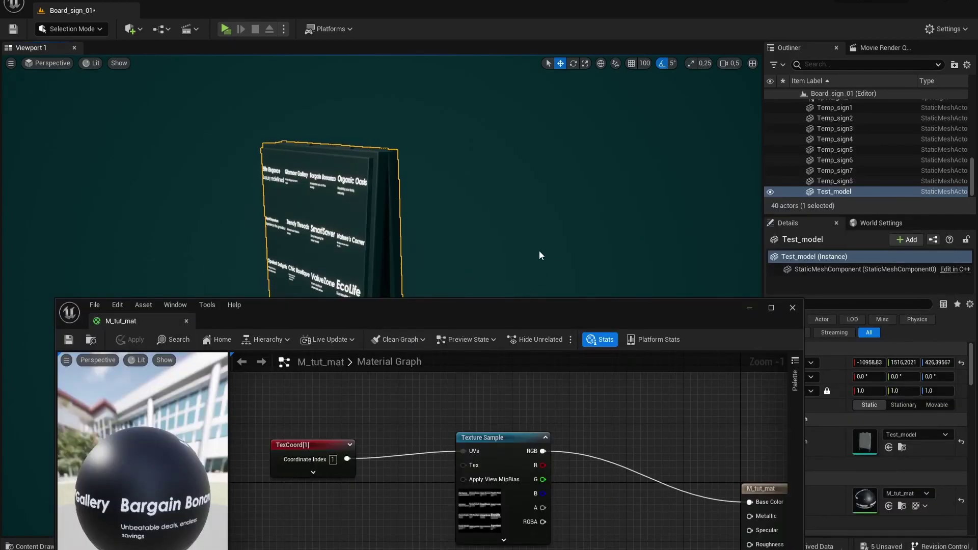
# Examine how the sign-text texture maps onto the front board of Test_model in the level viewport
pyautogui.press('a')
pyautogui.moveTo(538, 251); pyautogui.dragTo(634, 240, button='right')
pyautogui.press('w')
pyautogui.press('w')
pyautogui.press('s')
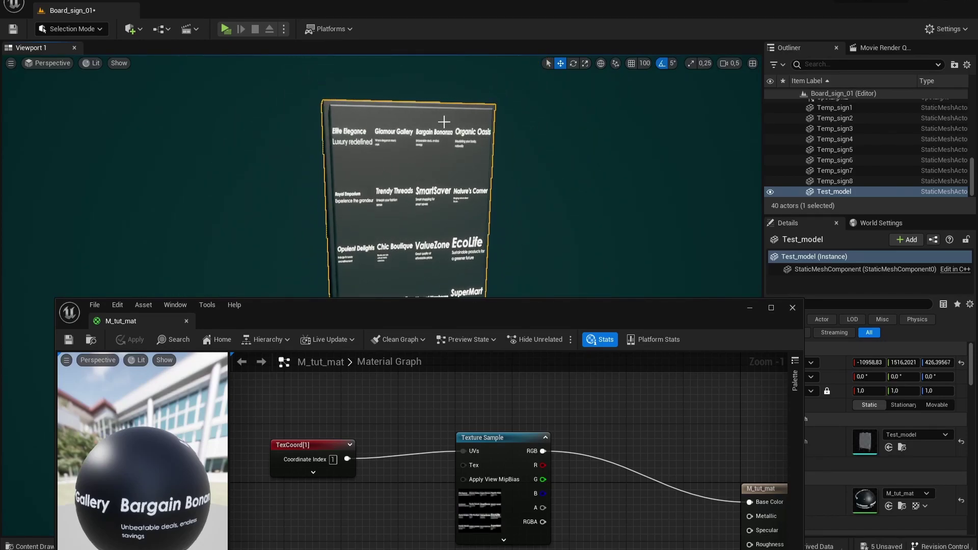
pyautogui.scroll(-3, 443, 122)
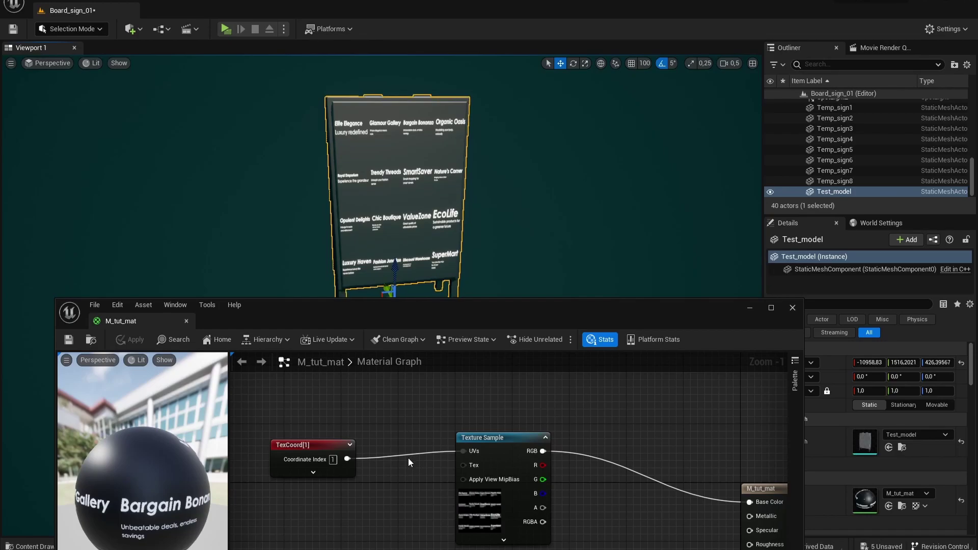
# Add a scalar parameter named Store number with default value 1 to the left of the TexCoord node
pyautogui.moveTo(345, 448); pyautogui.dragTo(330, 441)
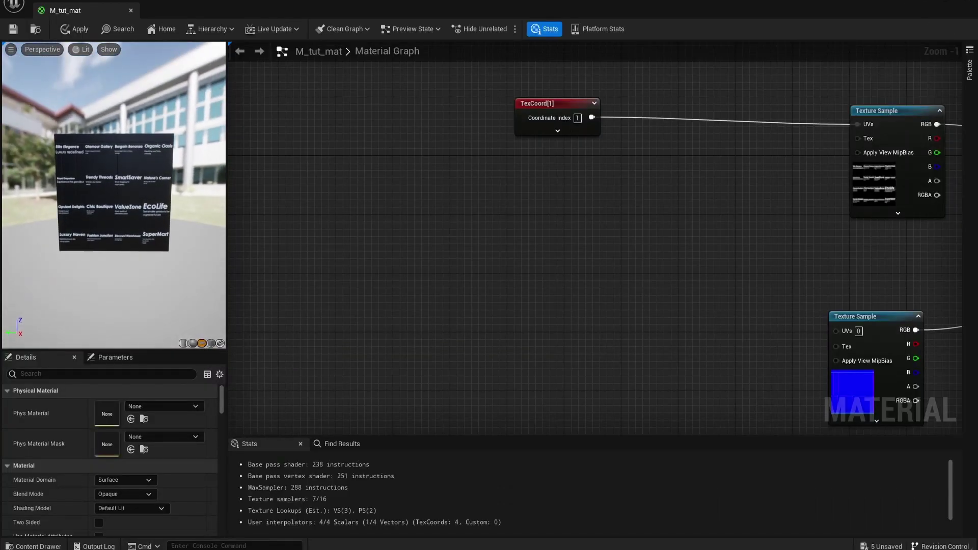
pyautogui.scroll(3, 116, 198)
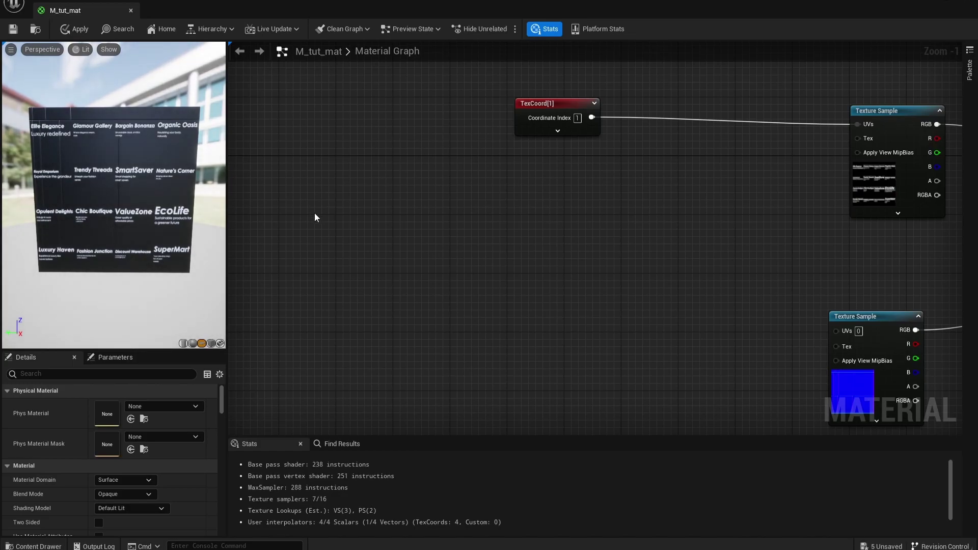
pyautogui.click(312, 184)
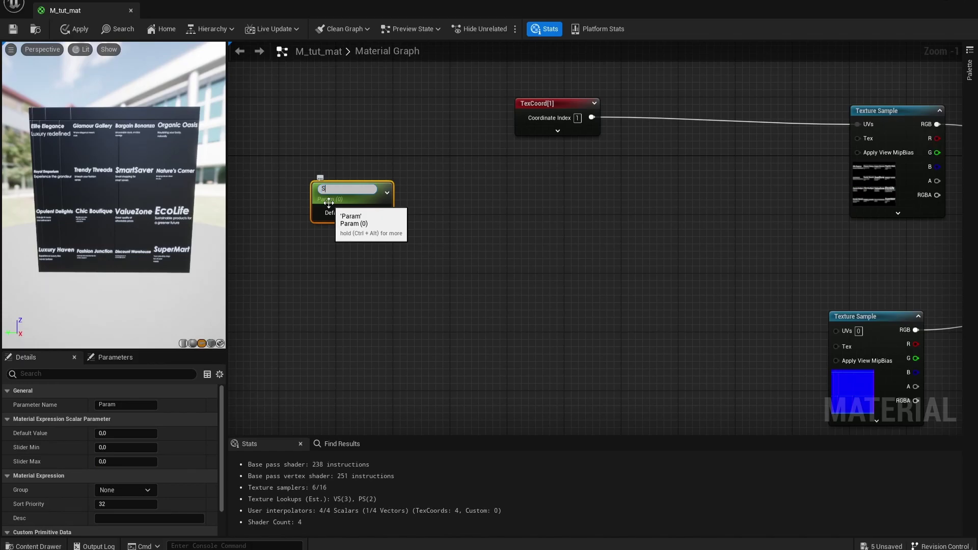
pyautogui.write('Store number')
pyautogui.press('Return')
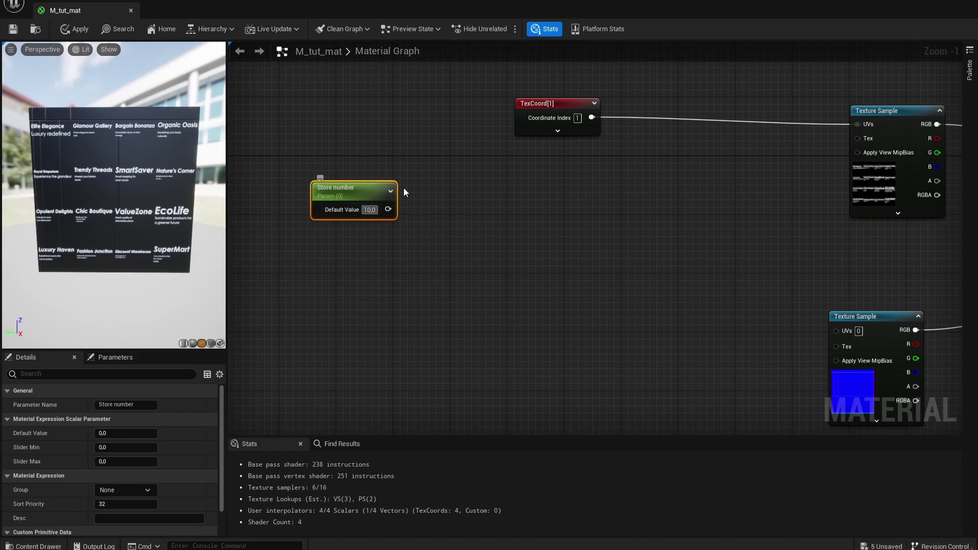
pyautogui.click(384, 173)
pyautogui.moveTo(361, 195); pyautogui.dragTo(336, 205)
pyautogui.moveTo(391, 167); pyautogui.dragTo(523, 161, button='right')
pyautogui.moveTo(452, 197); pyautogui.dragTo(411, 199)
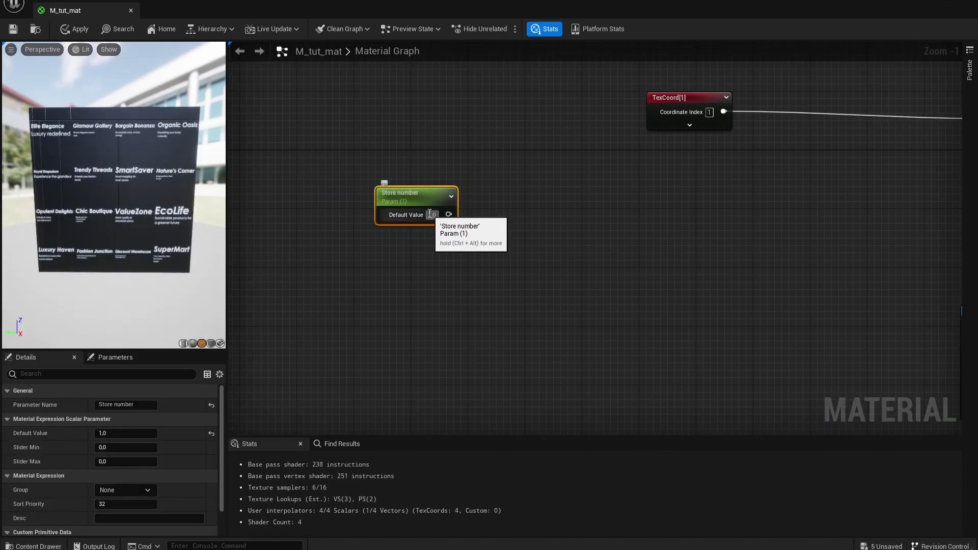
pyautogui.click(433, 216)
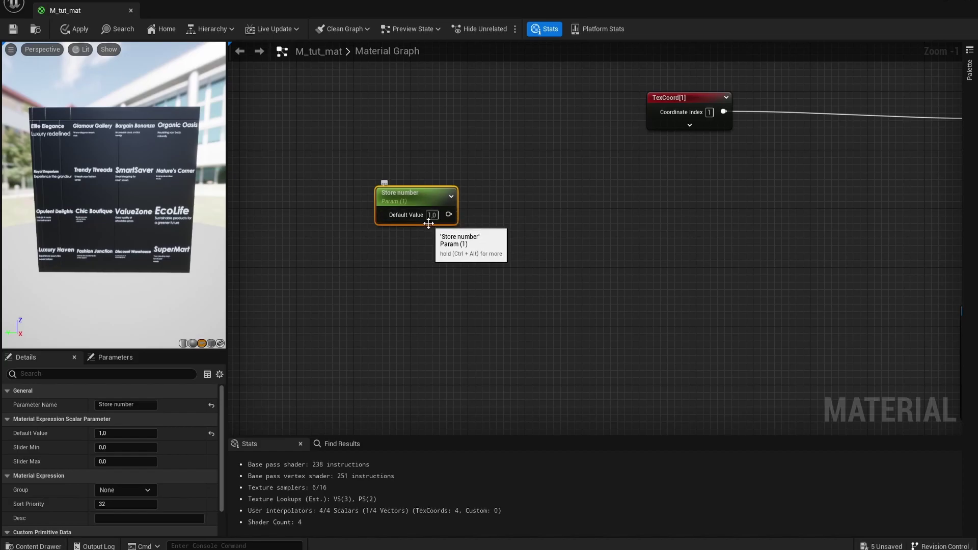
pyautogui.press('Return')
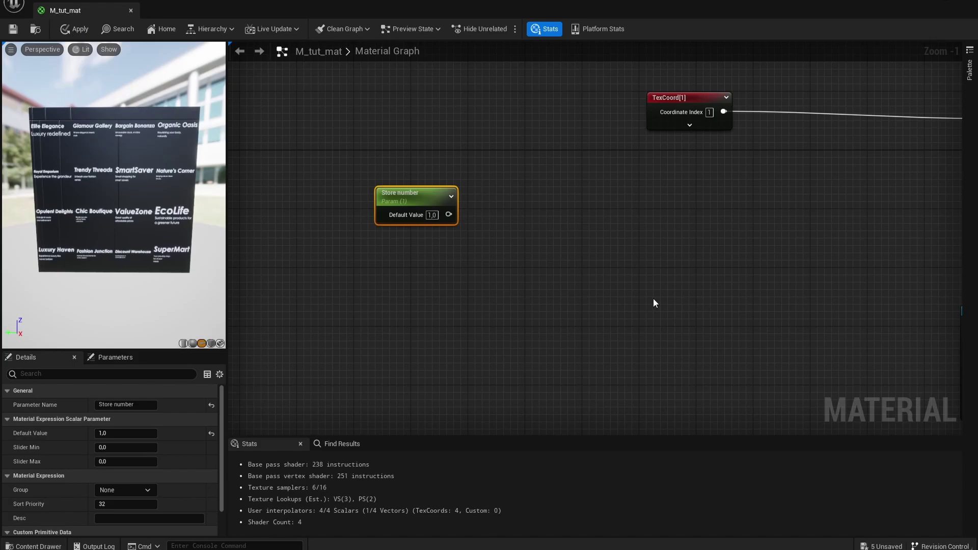
# Add a constant node with value 4 and place it below the Store number parameter
pyautogui.moveTo(652, 297); pyautogui.dragTo(676, 268, button='right')
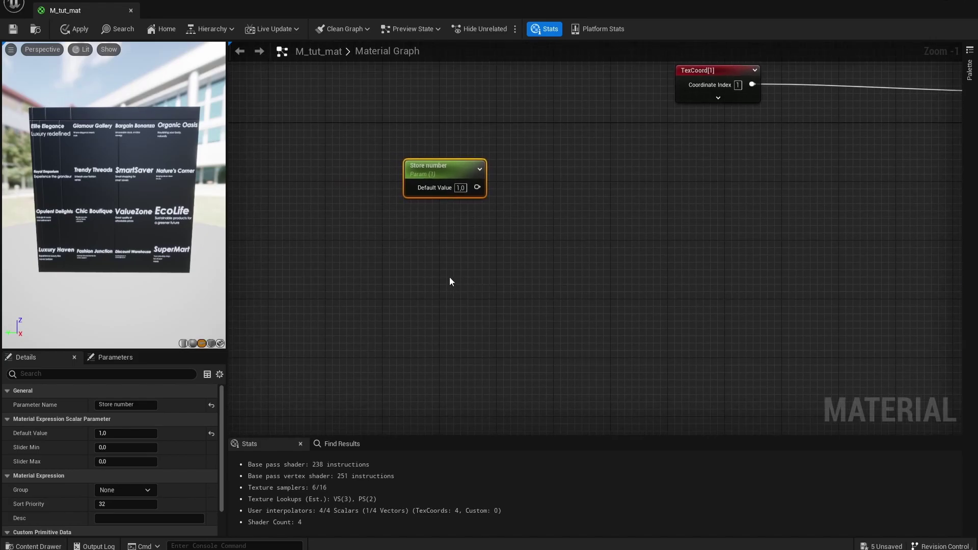
pyautogui.click(435, 269)
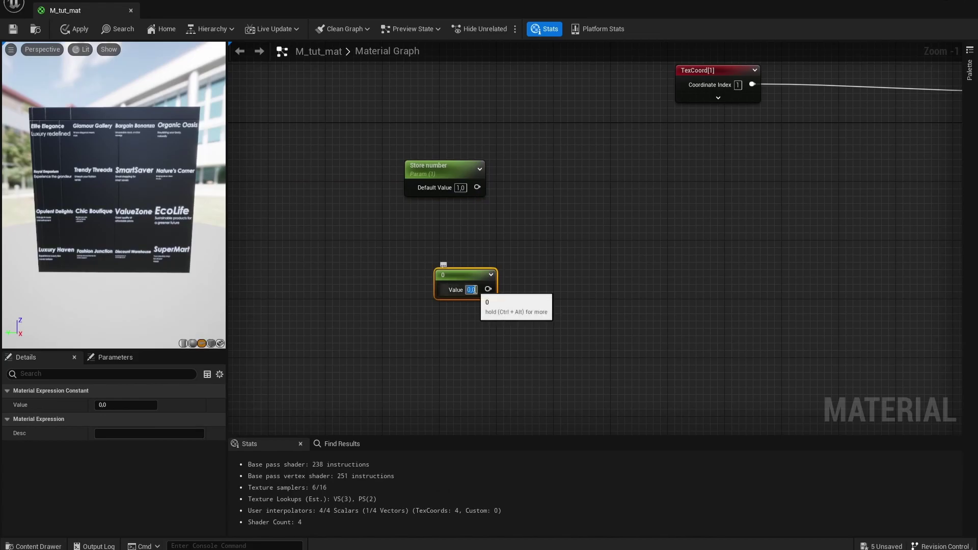
pyautogui.write('4')
pyautogui.press('Return')
pyautogui.click(554, 233)
pyautogui.moveTo(464, 289); pyautogui.dragTo(462, 304)
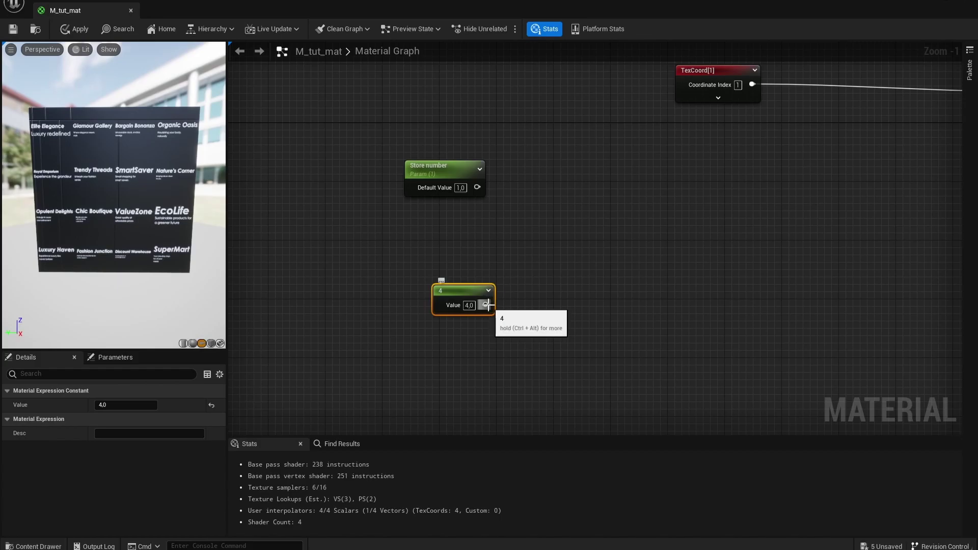
pyautogui.moveTo(392, 253); pyautogui.dragTo(496, 337)
pyautogui.moveTo(459, 288); pyautogui.dragTo(430, 310)
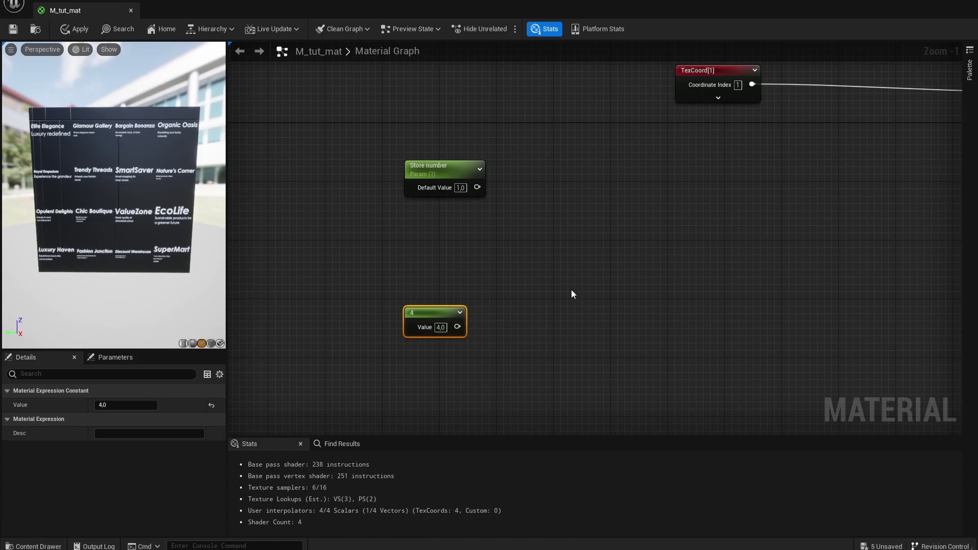
# Add a Divide node with the constant 4 wired to B and place it just below TexCoord
pyautogui.rightClick(551, 189)
pyautogui.write('div')
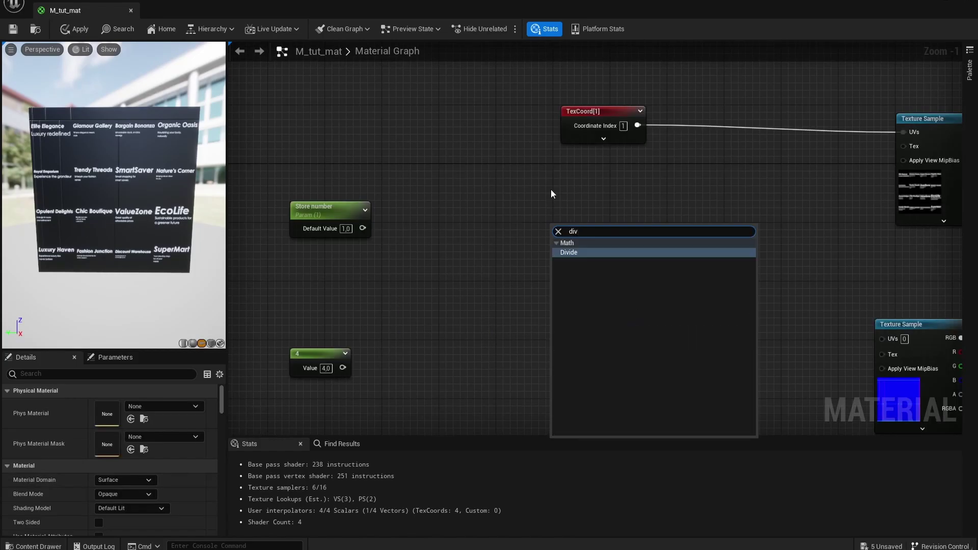
pyautogui.press('Return')
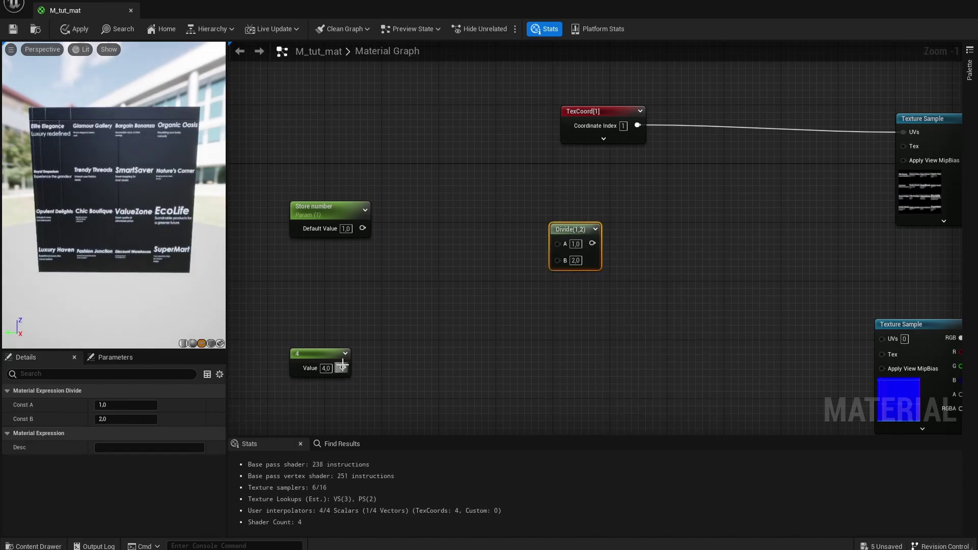
pyautogui.moveTo(343, 365); pyautogui.dragTo(564, 262)
pyautogui.moveTo(574, 229); pyautogui.dragTo(627, 154)
# Multiply TexCoord by the Divide output, feed the result into the sign-text texture's UVs, save, and check the board in the level viewport
pyautogui.click(697, 170)
pyautogui.moveTo(697, 169); pyautogui.dragTo(684, 185, button='right')
pyautogui.press('m')
pyautogui.click(683, 185)
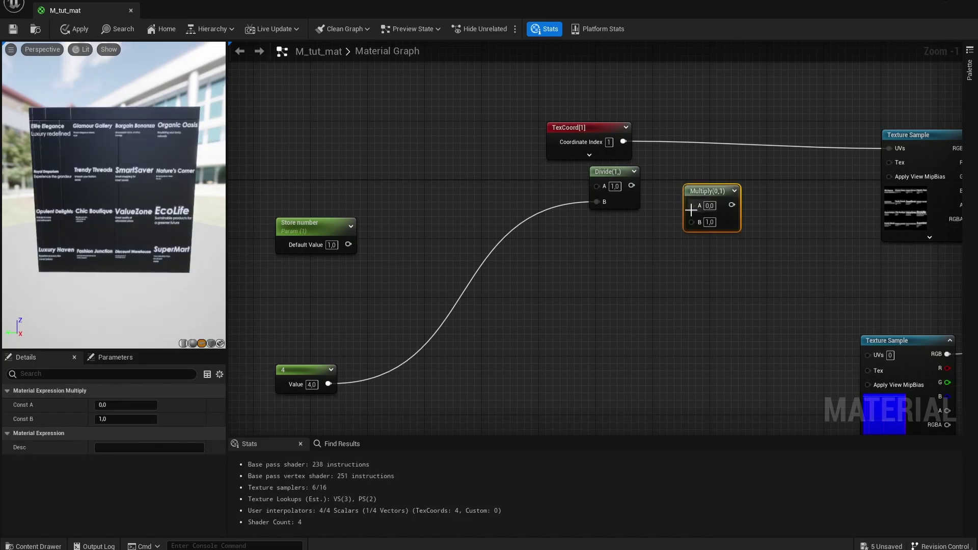
pyautogui.moveTo(691, 222); pyautogui.dragTo(626, 145)
pyautogui.moveTo(718, 204); pyautogui.dragTo(890, 148)
pyautogui.moveTo(686, 198); pyautogui.dragTo(670, 142)
pyautogui.click(13, 29)
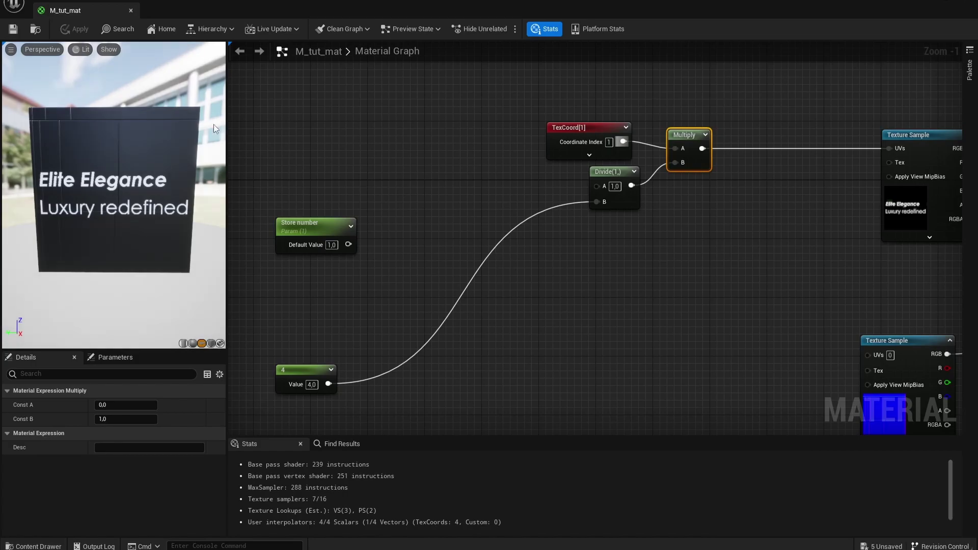
pyautogui.moveTo(374, 4); pyautogui.dragTo(393, 299)
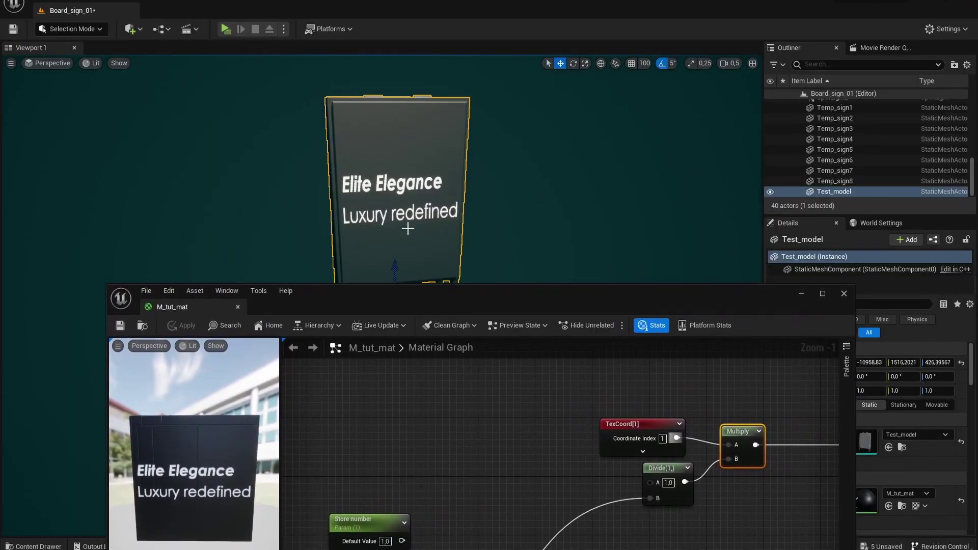
pyautogui.click(822, 294)
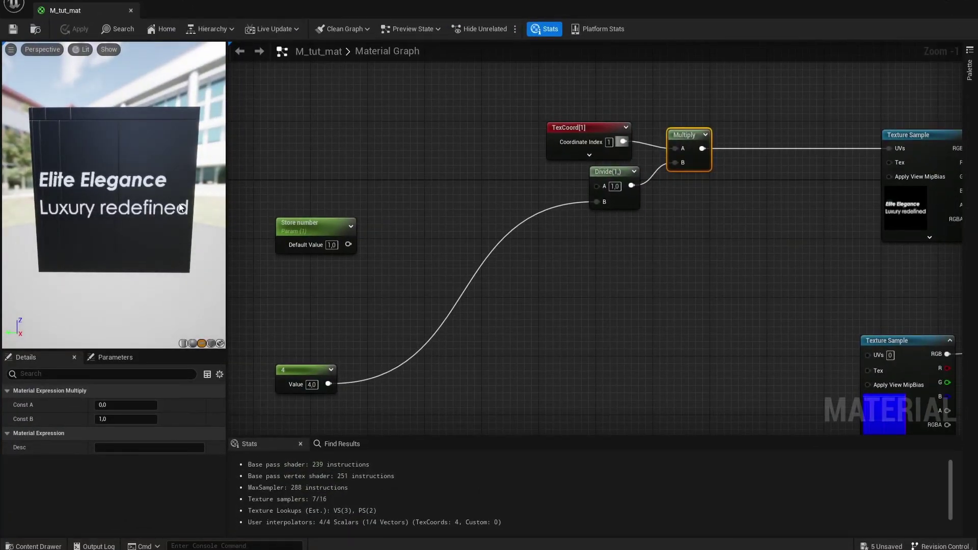
# Tidy the graph by repositioning the Multiply, Divide and Store number nodes
pyautogui.moveTo(662, 270); pyautogui.dragTo(725, 244, button='right')
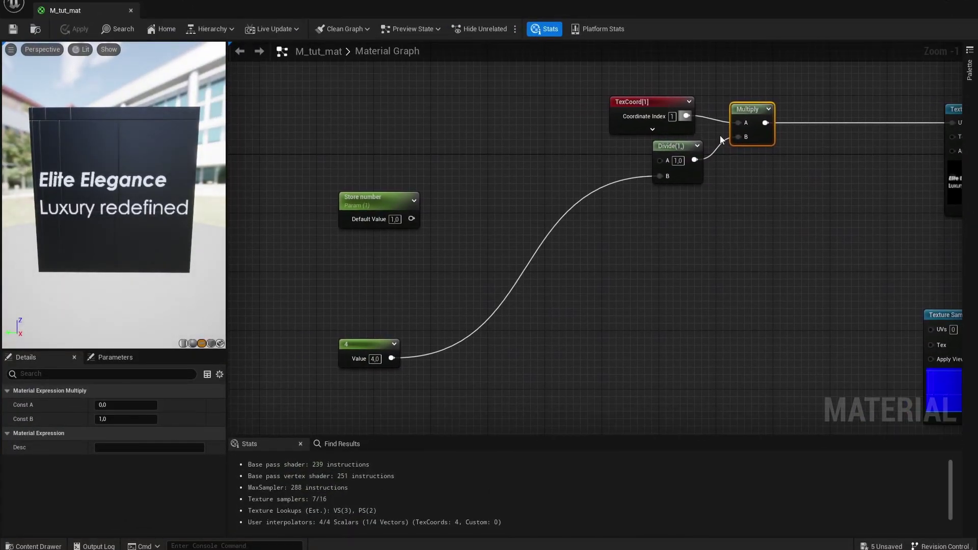
pyautogui.moveTo(747, 112); pyautogui.dragTo(740, 120)
pyautogui.moveTo(670, 146); pyautogui.dragTo(656, 147)
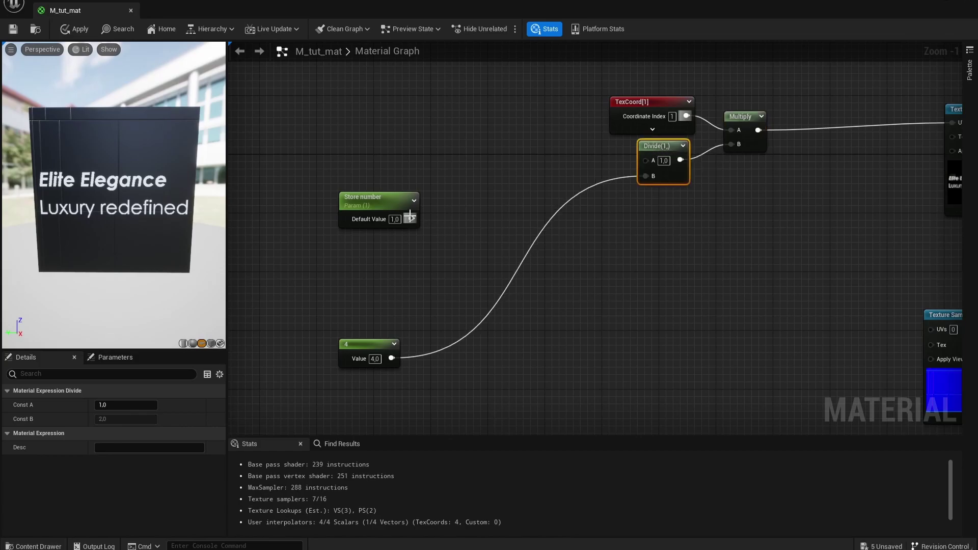
pyautogui.moveTo(377, 209); pyautogui.dragTo(386, 220)
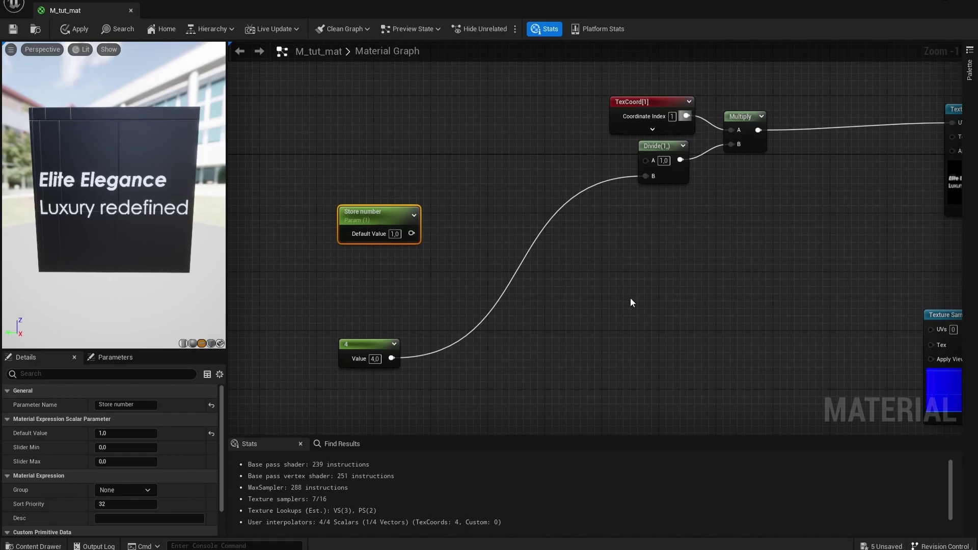
# Add an Fmod node with Store number wired to A and the constant 4 wired to B
pyautogui.moveTo(631, 298); pyautogui.dragTo(689, 268, button='right')
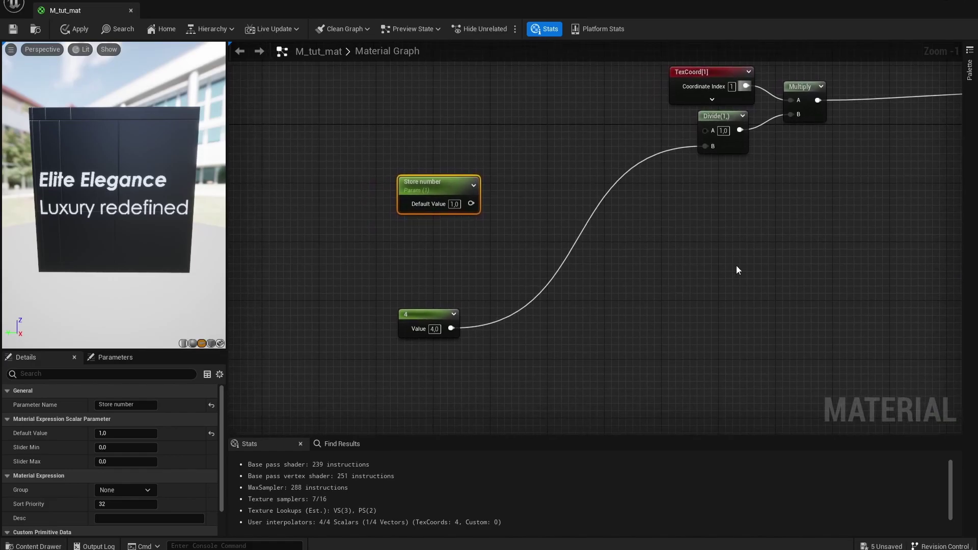
pyautogui.rightClick(633, 266)
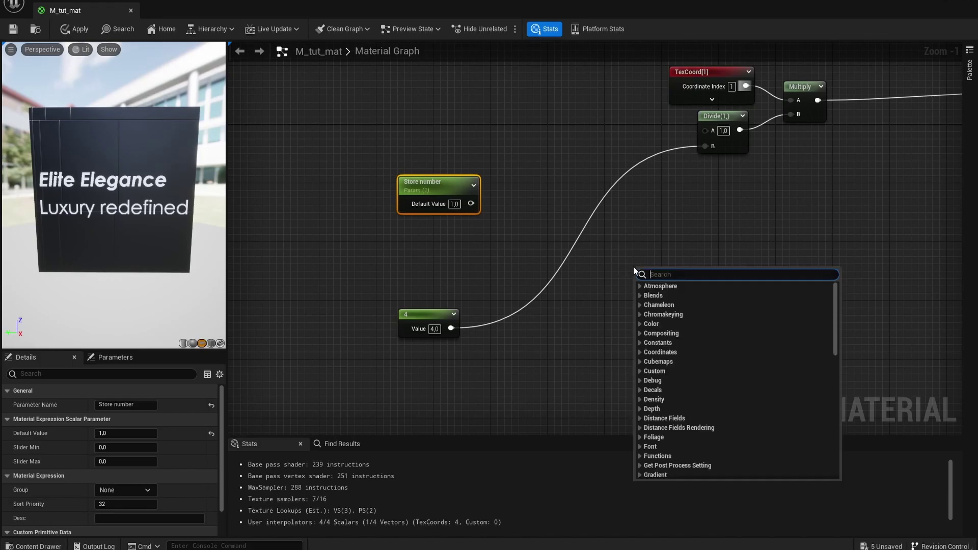
pyautogui.write('fmod')
pyautogui.press('Return')
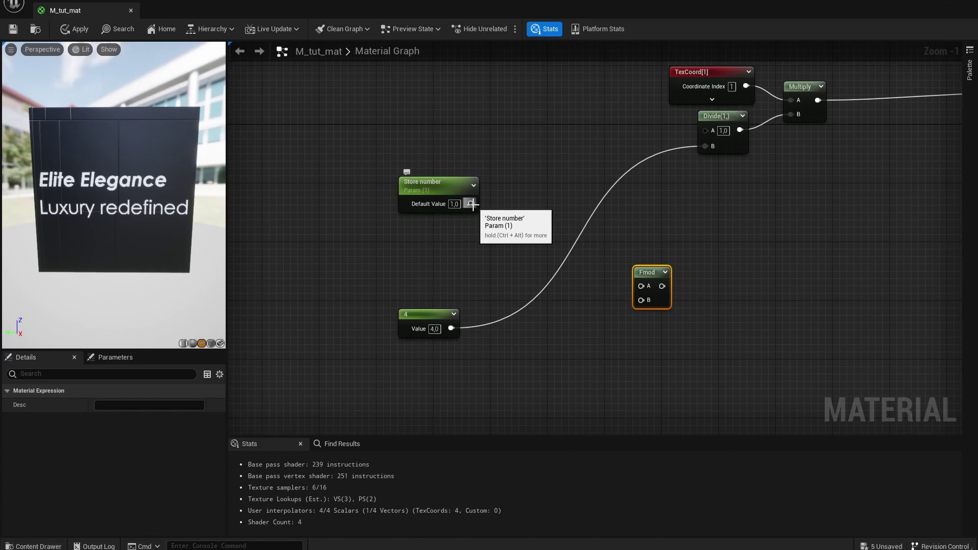
pyautogui.moveTo(471, 204); pyautogui.dragTo(454, 331)
# Divide the Fmod output by the constant 4 with a new Divide node, and move both nodes closer to the constant
pyautogui.moveTo(661, 286); pyautogui.dragTo(756, 289)
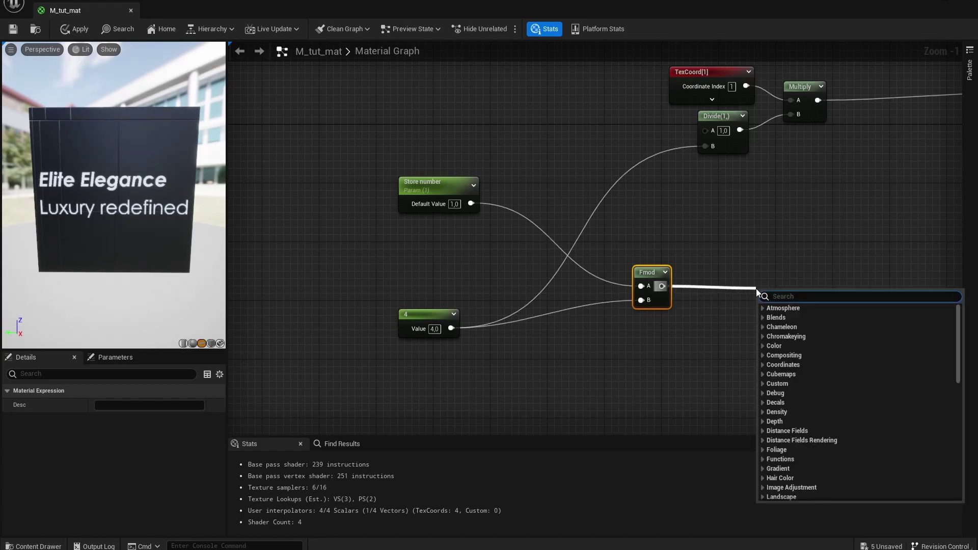
pyautogui.write('divide')
pyautogui.press('Return')
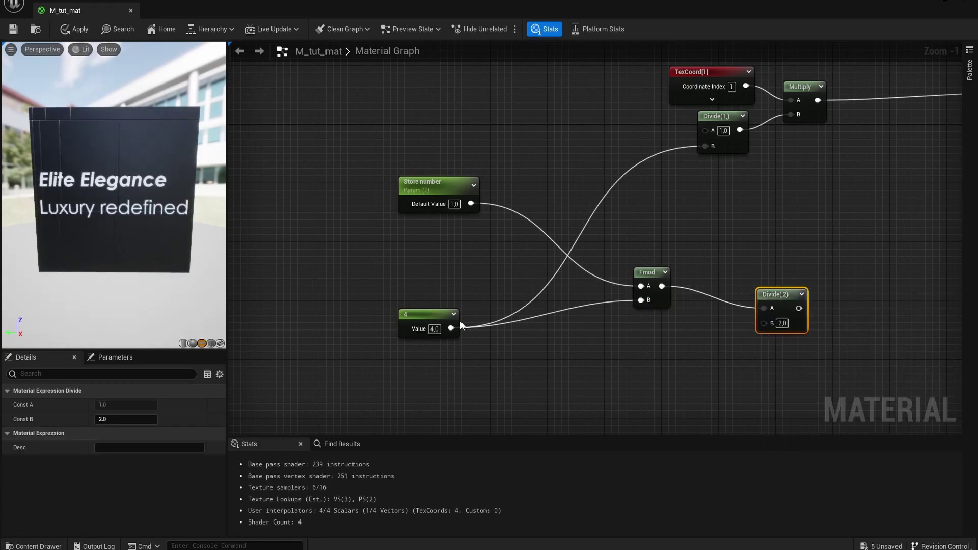
pyautogui.moveTo(452, 328); pyautogui.dragTo(775, 321)
pyautogui.moveTo(778, 271); pyautogui.dragTo(667, 250, button='right')
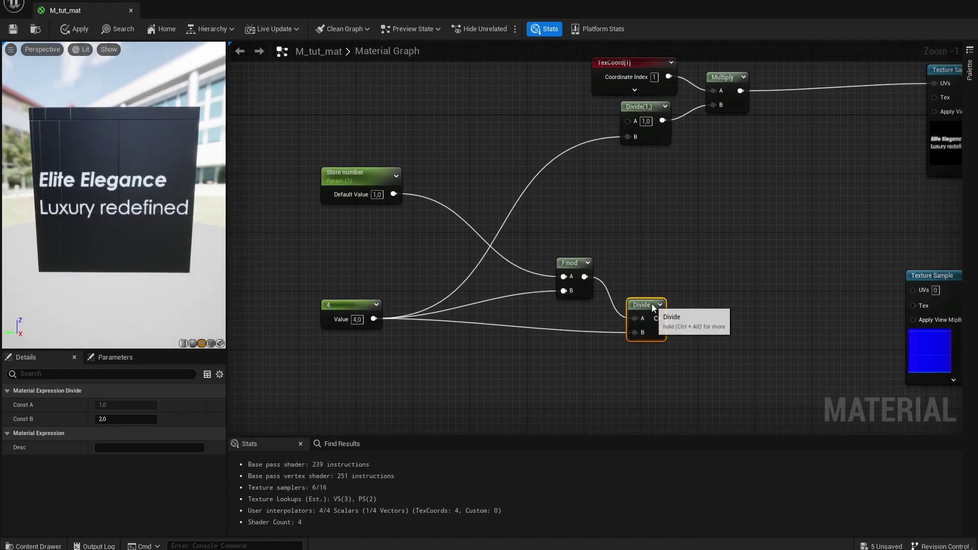
pyautogui.moveTo(675, 291); pyautogui.dragTo(627, 277, button='right')
pyautogui.moveTo(545, 224); pyautogui.dragTo(616, 344)
pyautogui.moveTo(596, 289); pyautogui.dragTo(568, 289)
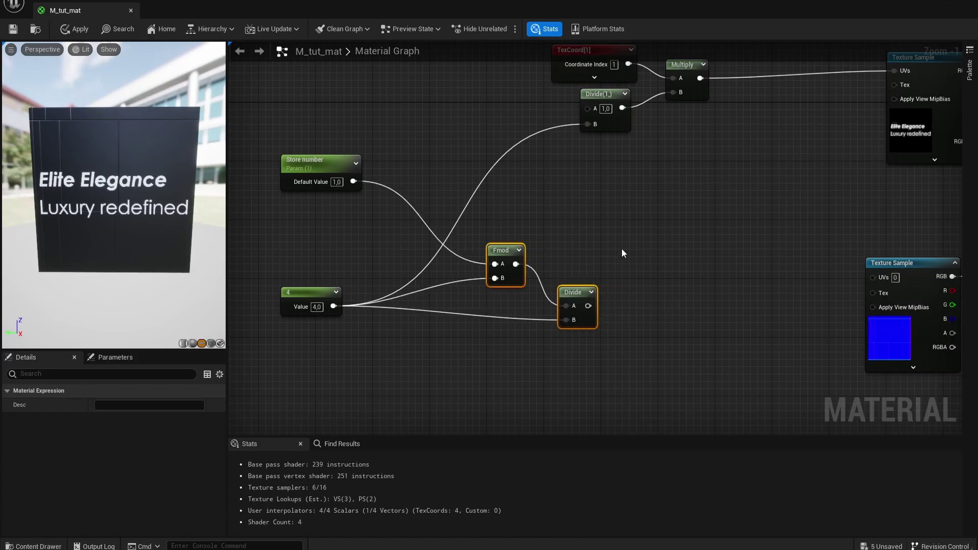
# Add an AppendMany node, wire the Fmod branch's Divide output into its R input, and move it toward the texture sample
pyautogui.click(661, 281)
pyautogui.rightClick(660, 255)
pyautogui.write('append')
pyautogui.press('Return')
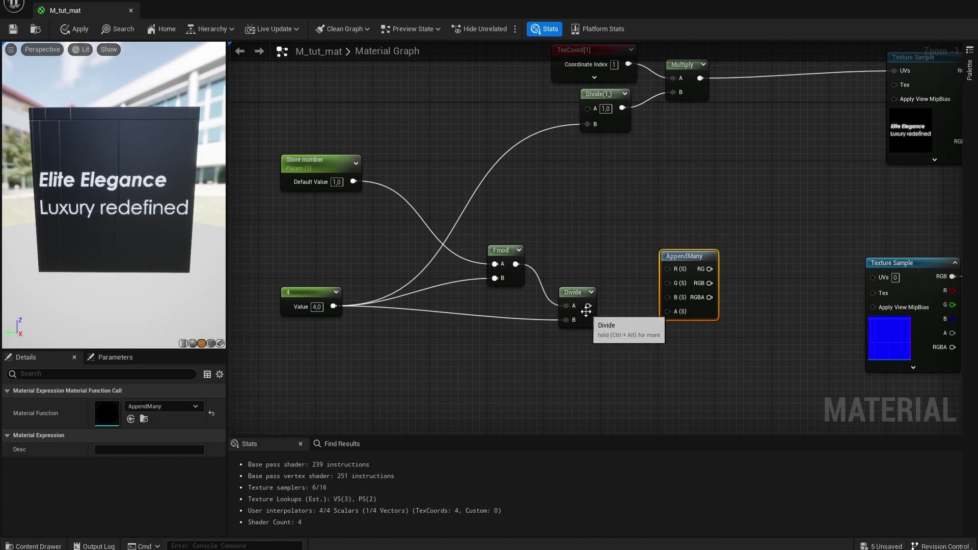
pyautogui.moveTo(588, 305); pyautogui.dragTo(723, 194)
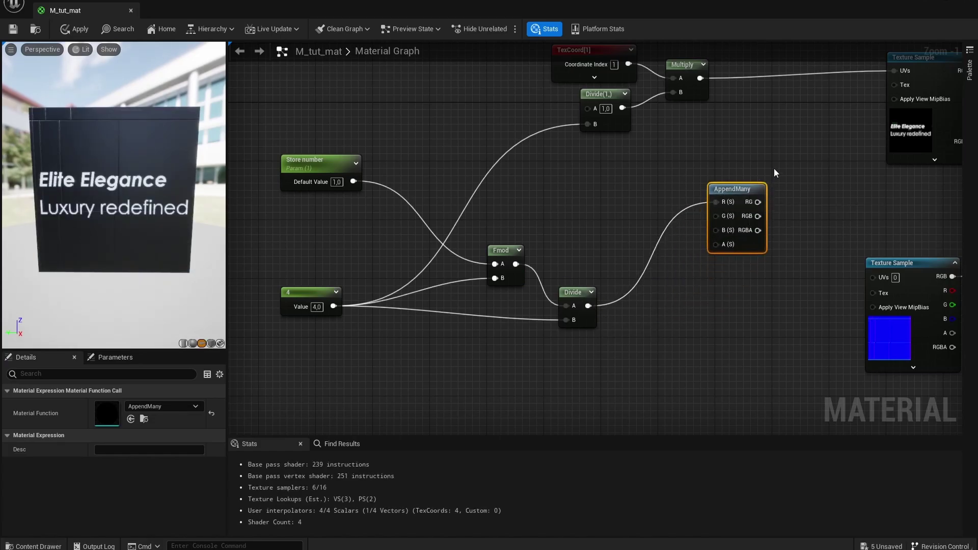
# Add the Multiply output and AppendMany's RG in an Add node, wire it to the sign-text texture's UVs, and save the material
pyautogui.moveTo(778, 152); pyautogui.dragTo(761, 206, button='right')
pyautogui.press('a')
pyautogui.click(793, 200)
pyautogui.moveTo(683, 132); pyautogui.dragTo(801, 220)
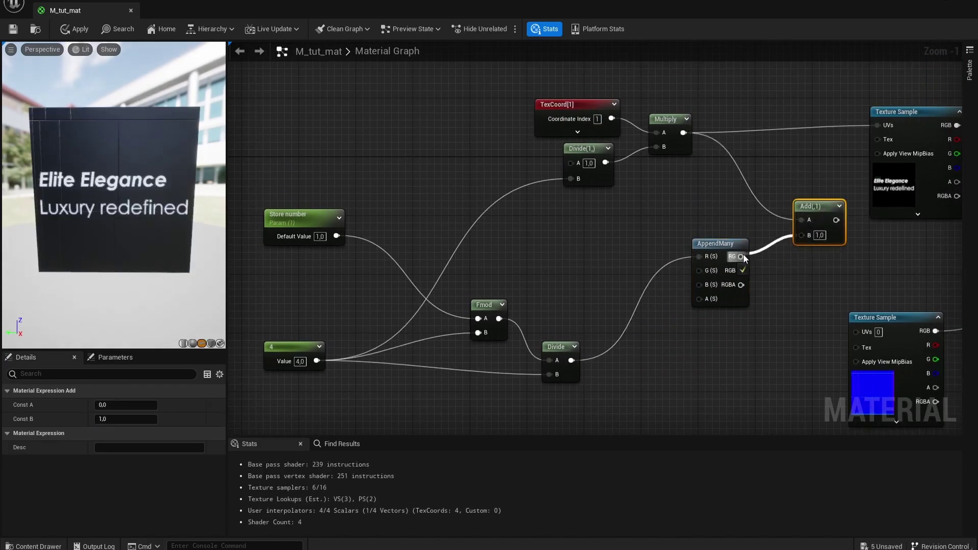
pyautogui.moveTo(741, 256); pyautogui.dragTo(876, 125)
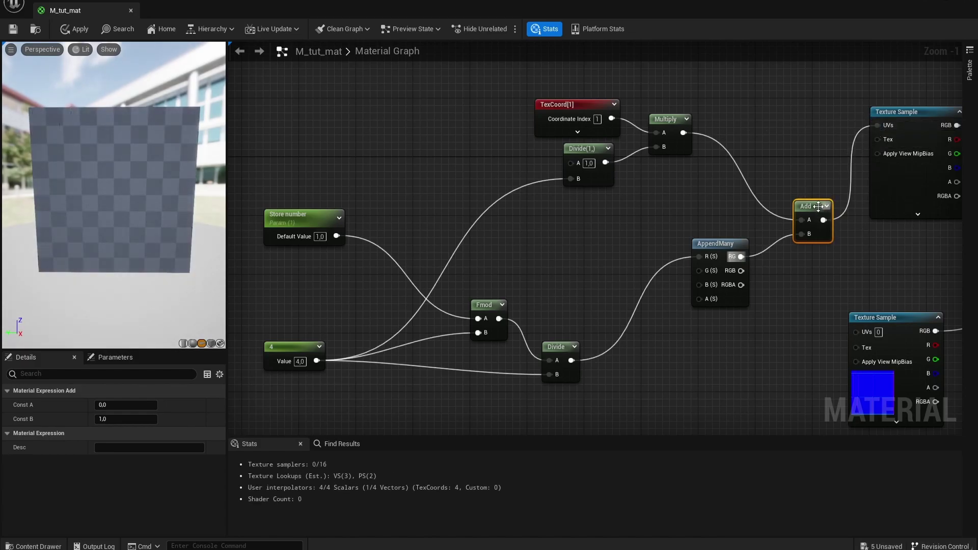
pyautogui.moveTo(817, 206); pyautogui.dragTo(778, 164)
pyautogui.click(22, 29)
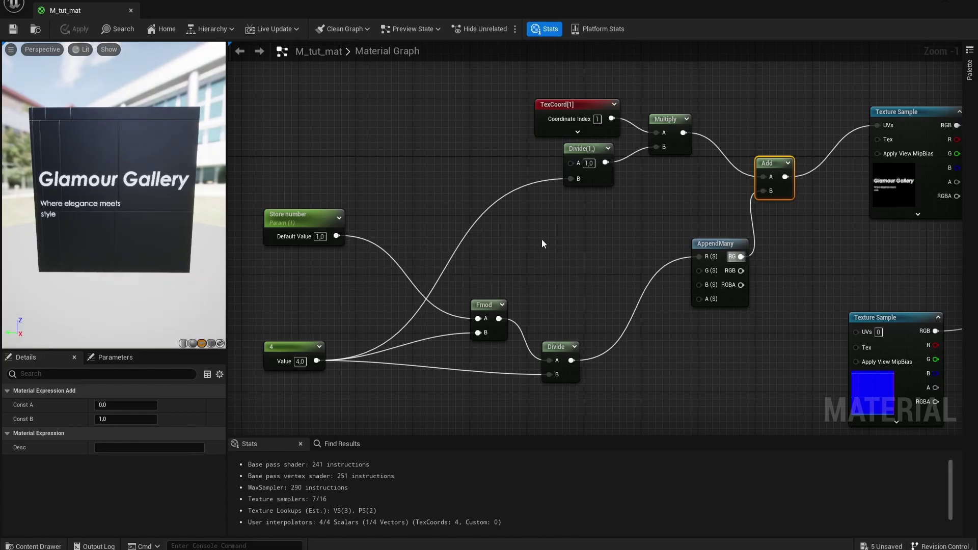
# Set the Store number parameter's default value to 2
pyautogui.moveTo(554, 252); pyautogui.dragTo(675, 212, button='right')
pyautogui.click(402, 177)
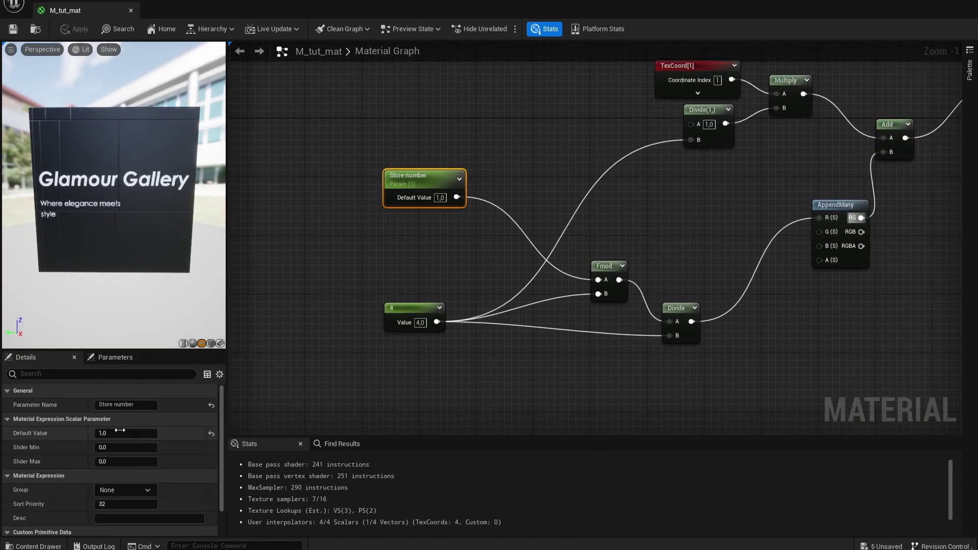
pyautogui.write('2')
pyautogui.press('Return')
pyautogui.click(361, 259)
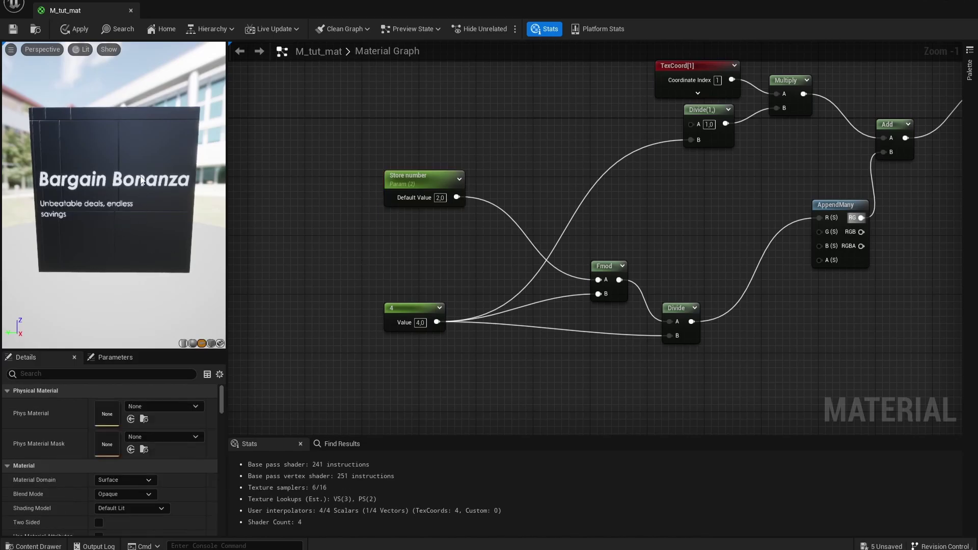
# Set the Store number parameter's default value to 5 and return it to 1
pyautogui.click(422, 182)
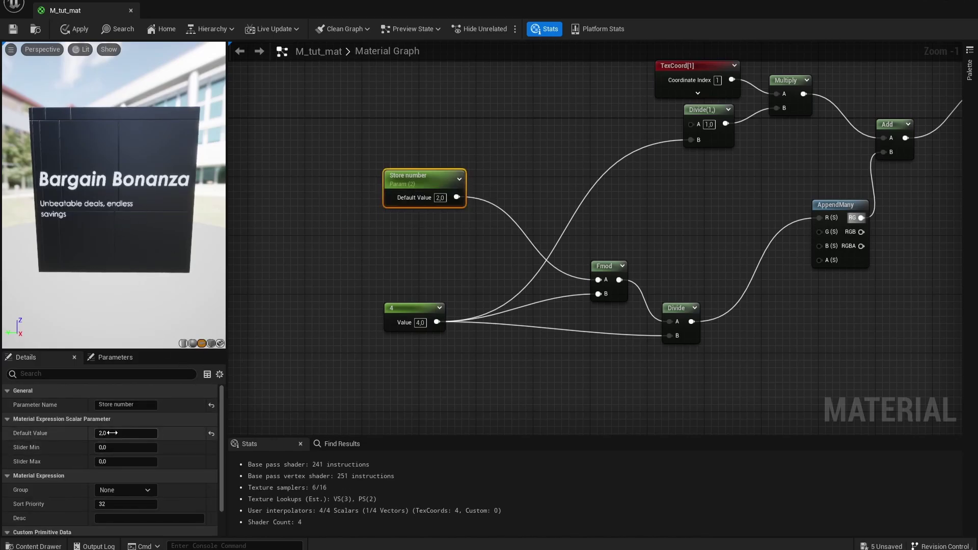
pyautogui.click(119, 434)
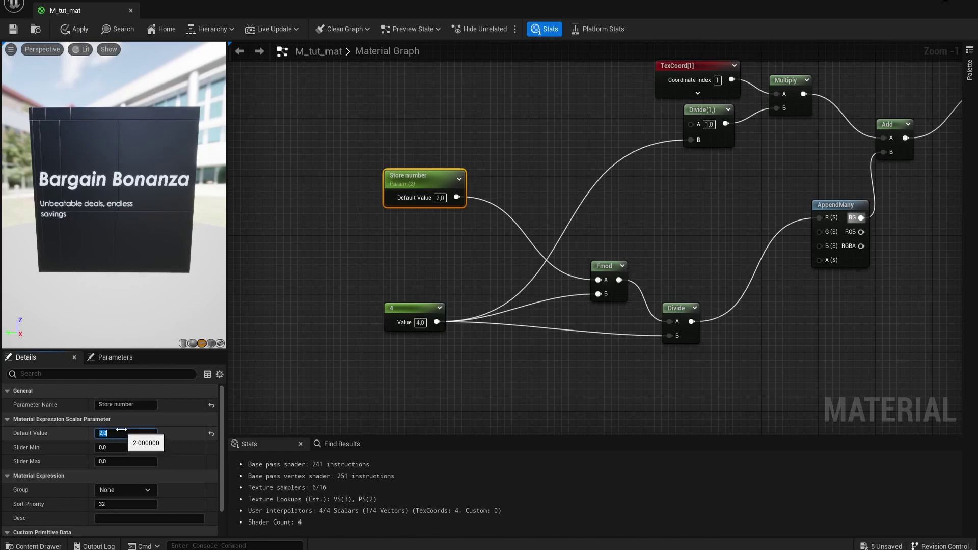
pyautogui.write('5')
pyautogui.press('Return')
pyautogui.click(301, 289)
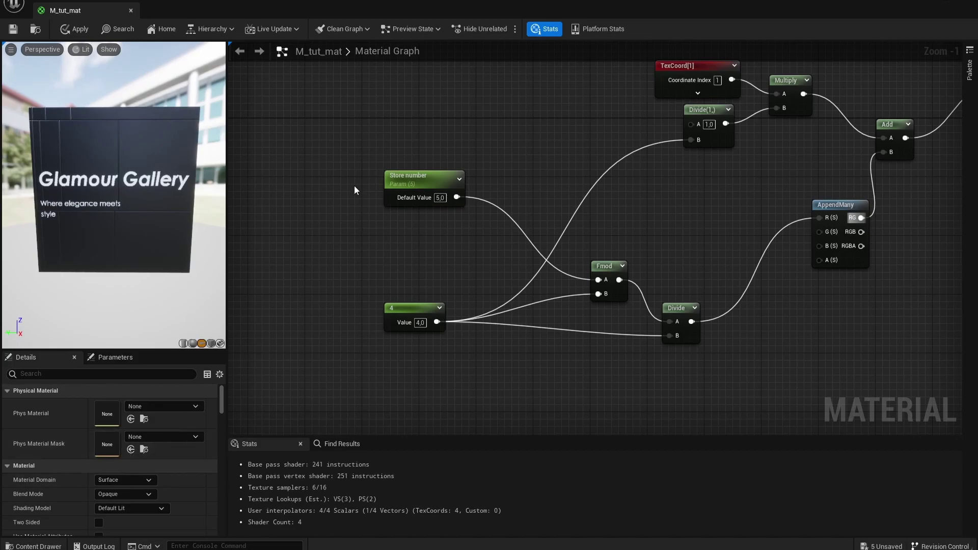
pyautogui.click(392, 186)
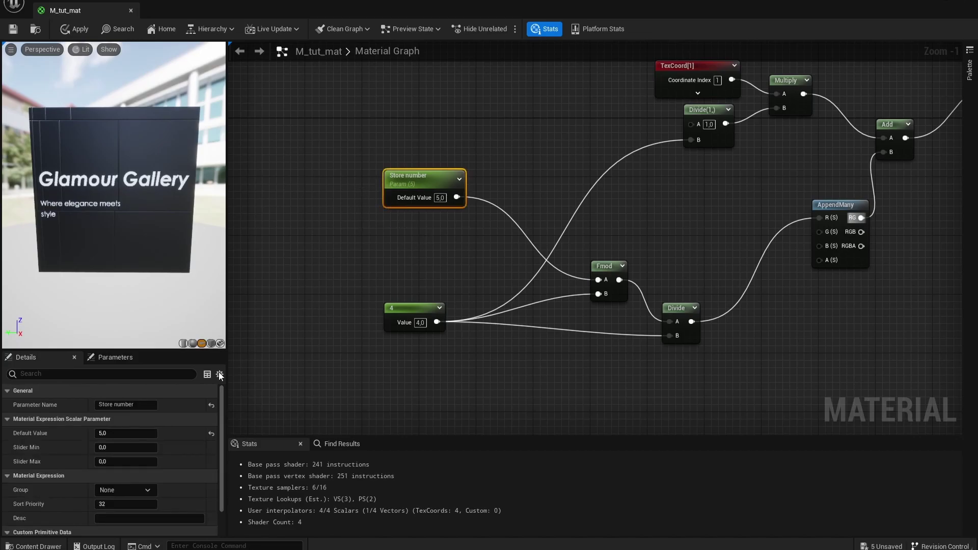
pyautogui.click(383, 255)
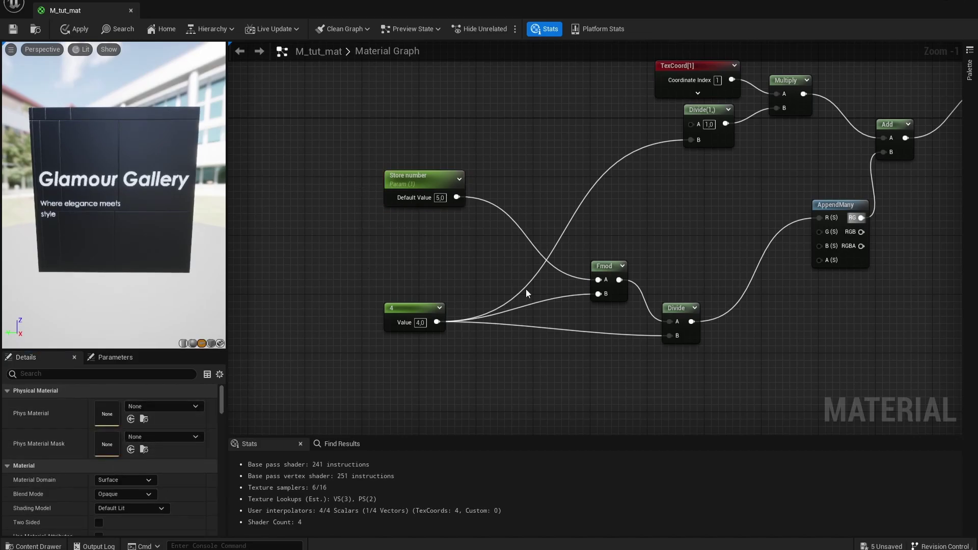
# Move the constant 4, Fmod and following Divide nodes lower in the graph, and reposition the Store number node slightly down
pyautogui.moveTo(708, 403); pyautogui.dragTo(433, 285)
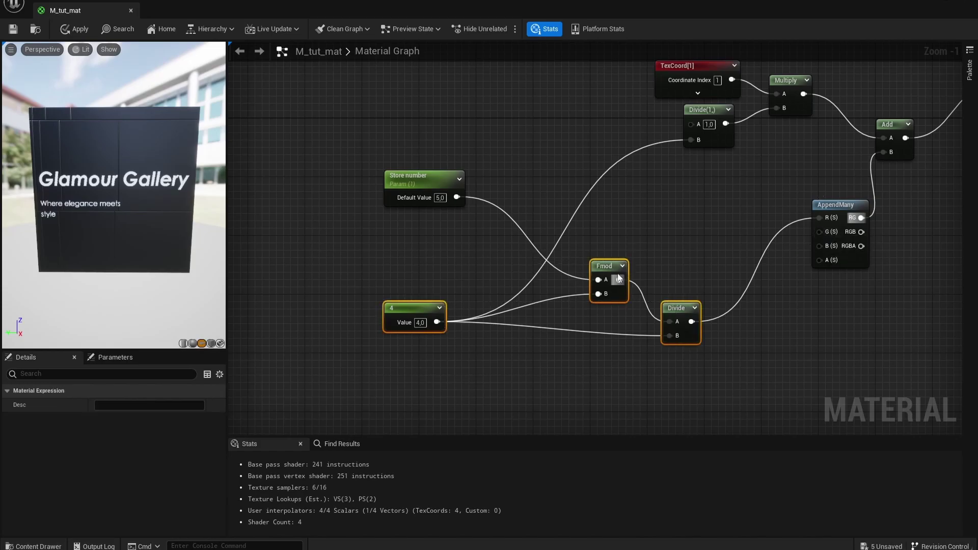
pyautogui.moveTo(614, 276); pyautogui.dragTo(615, 332)
pyautogui.click(452, 212)
pyautogui.moveTo(428, 179); pyautogui.dragTo(578, 204)
pyautogui.hotkey('ctrl', 'z')
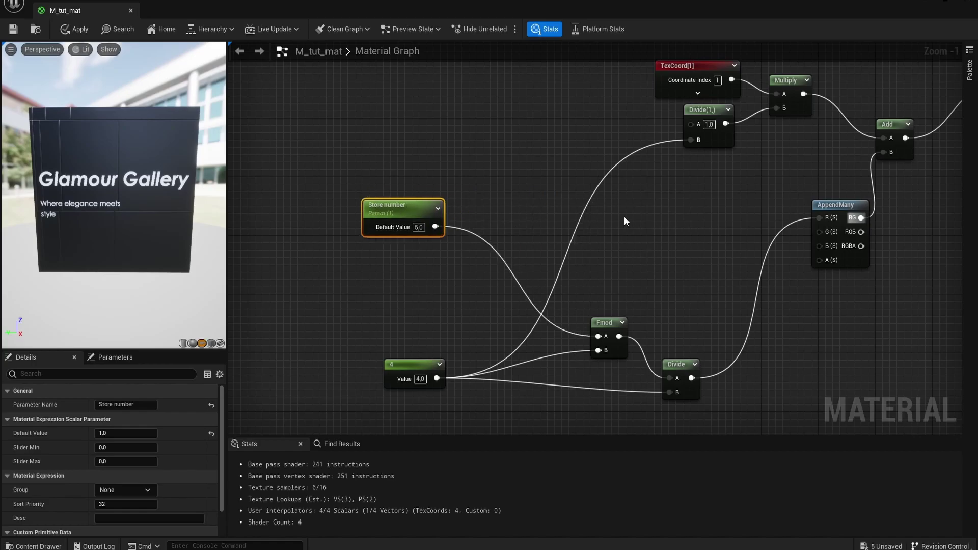
# Divide Store number by the constant 4 in a new Divide node and feed its output into a new Floor node
pyautogui.rightClick(624, 217)
pyautogui.write('divi')
pyautogui.press('Return')
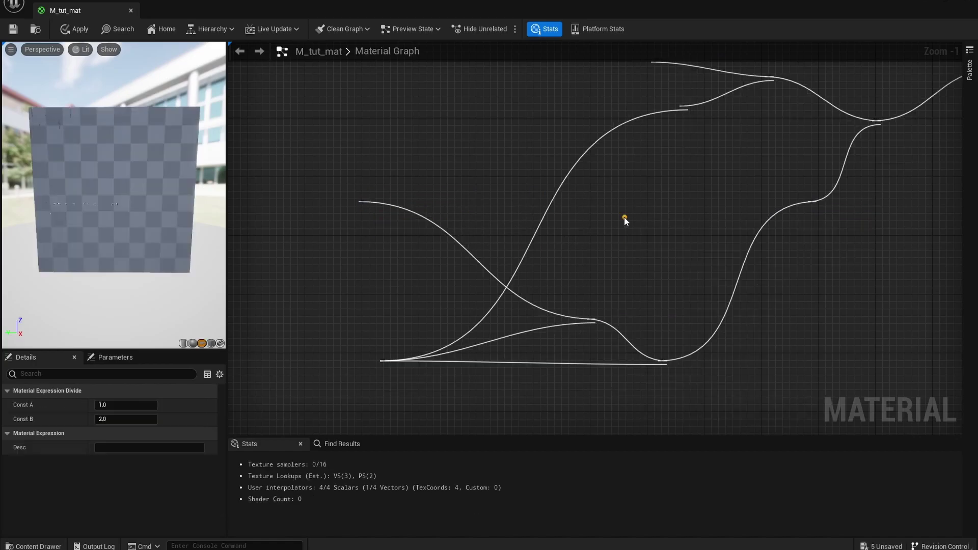
pyautogui.moveTo(435, 227); pyautogui.dragTo(342, 359)
pyautogui.moveTo(647, 224); pyautogui.dragTo(731, 235)
pyautogui.write('floor')
pyautogui.press('Return')
# Divide the Floor output by the constant 4, wire the result into AppendMany's G input, and save the material
pyautogui.write('di')
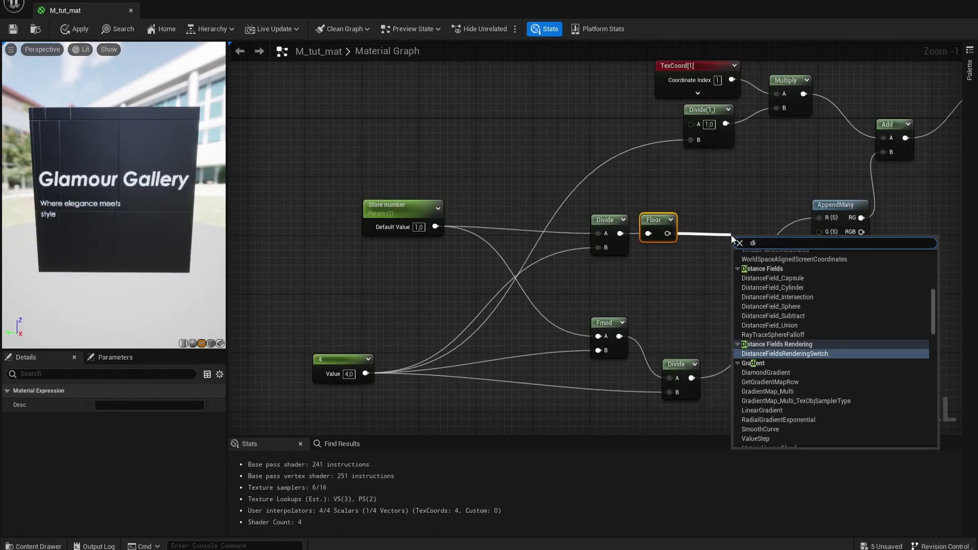
pyautogui.write('vi')
pyautogui.press('Return')
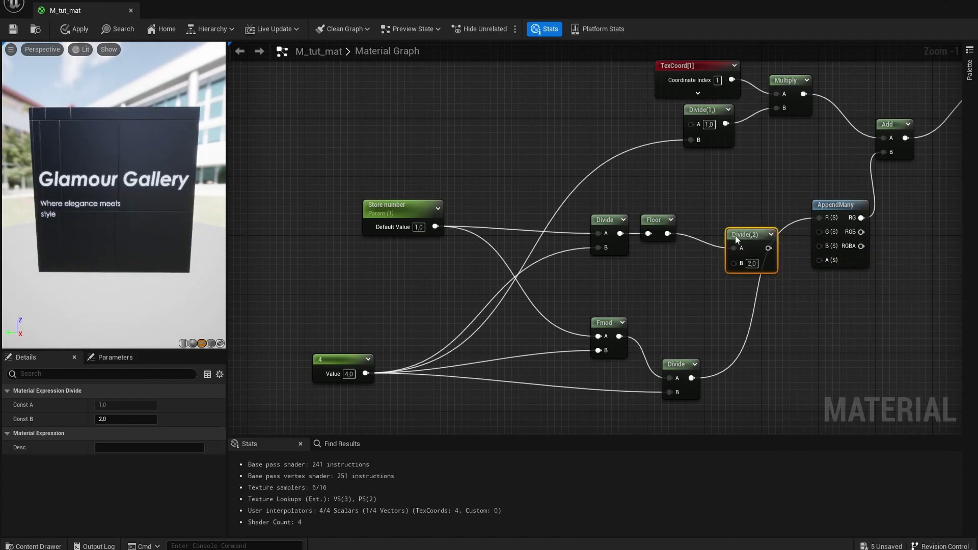
pyautogui.moveTo(732, 234); pyautogui.dragTo(364, 373)
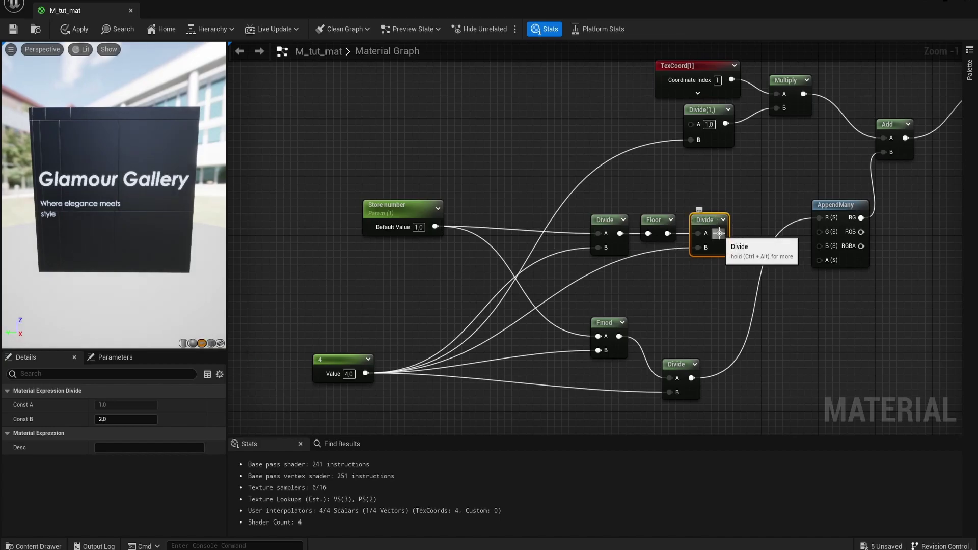
pyautogui.moveTo(718, 233); pyautogui.dragTo(819, 232)
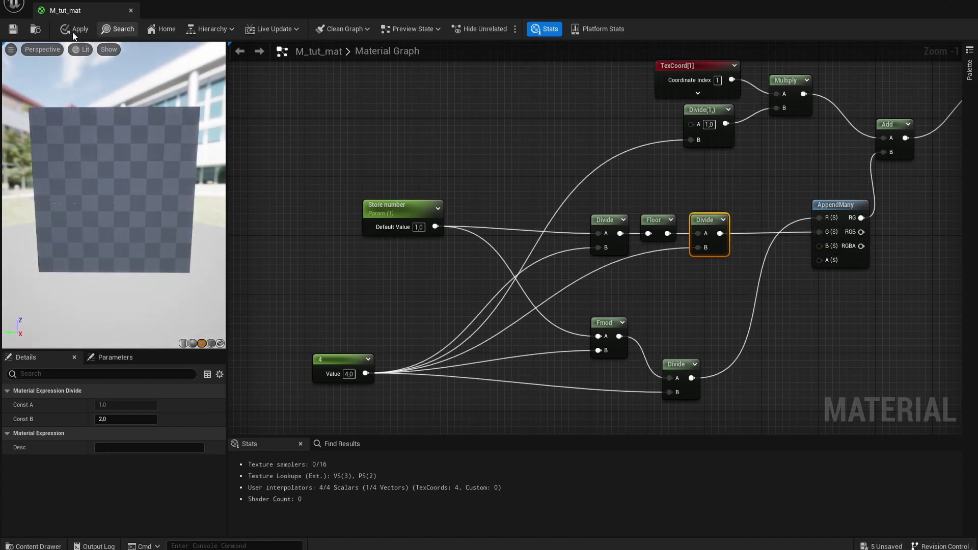
pyautogui.click(12, 29)
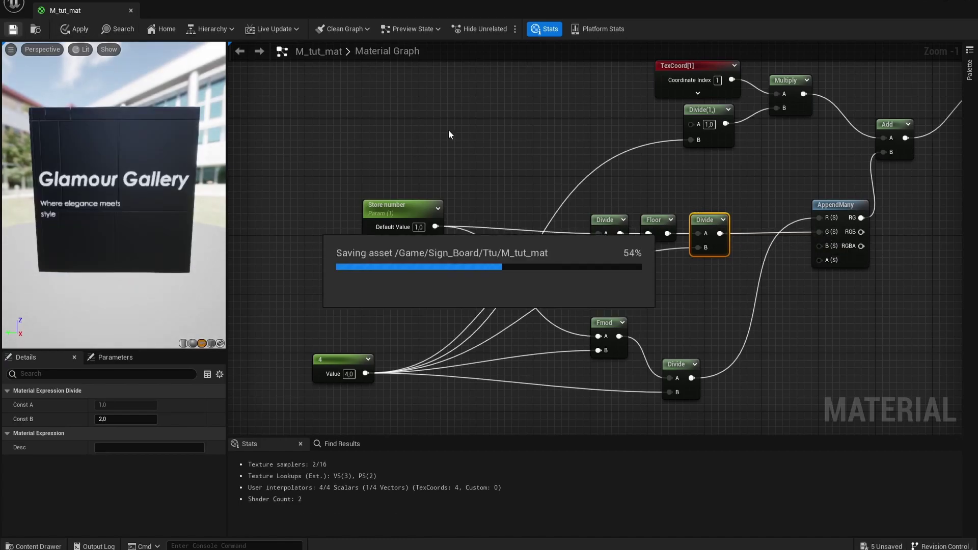
# Try Store number default values 5 and 7, and set the parameter to 9
pyautogui.click(405, 214)
pyautogui.click(145, 432)
pyautogui.press('Return')
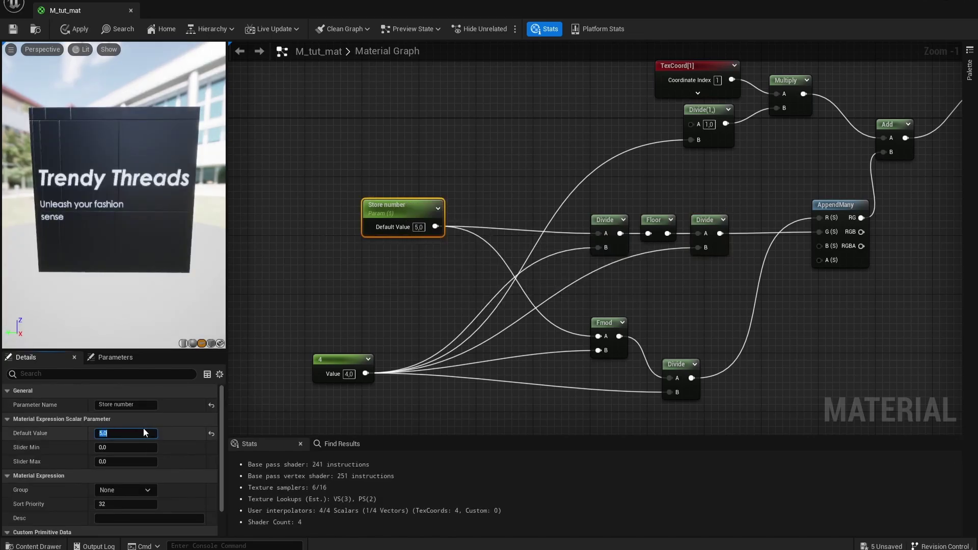
pyautogui.write('7')
pyautogui.press('Return')
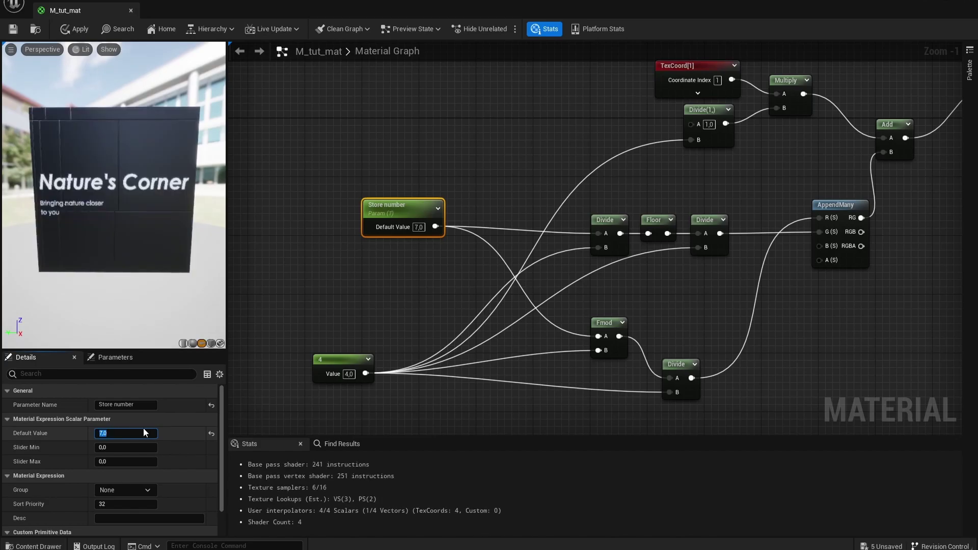
pyautogui.press('Return')
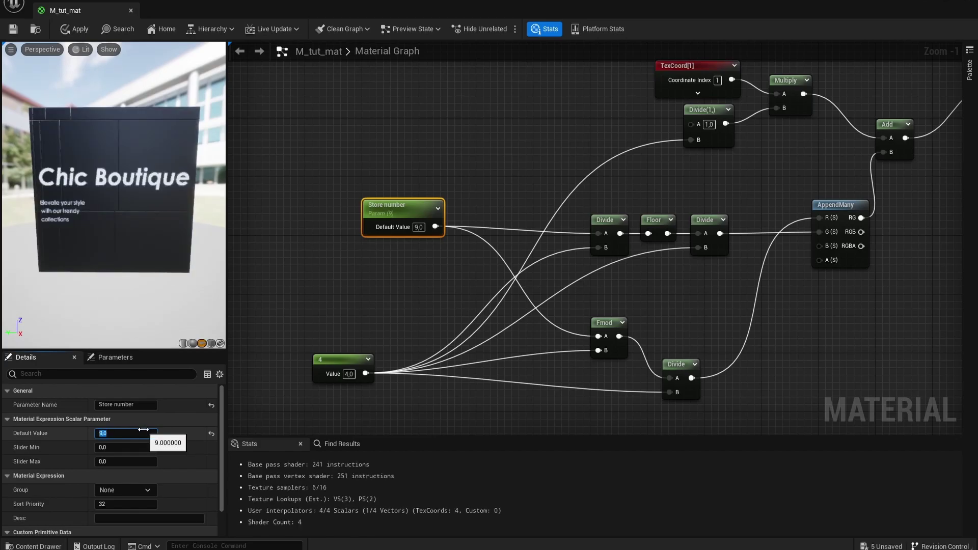
# Save the material, move its editor window aside to view the board in the level, and maximize the editor again
pyautogui.scroll(-1, 578, 173)
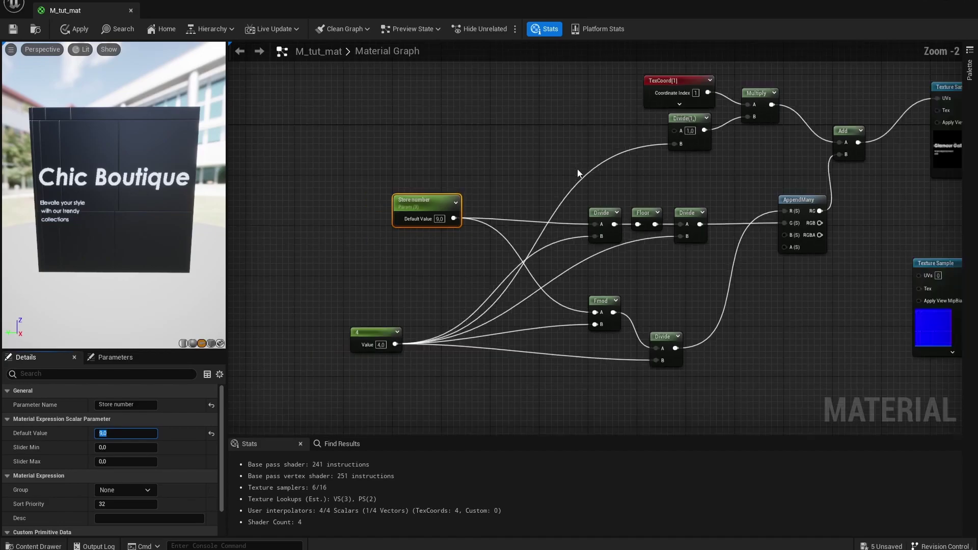
pyautogui.moveTo(460, 1); pyautogui.dragTo(530, 342)
pyautogui.click(168, 373)
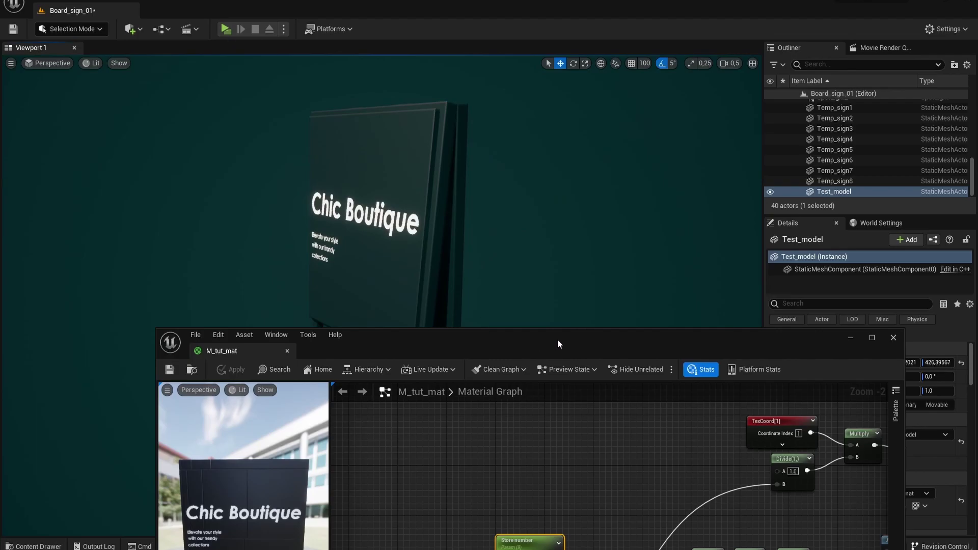
pyautogui.moveTo(557, 339); pyautogui.dragTo(456, 149)
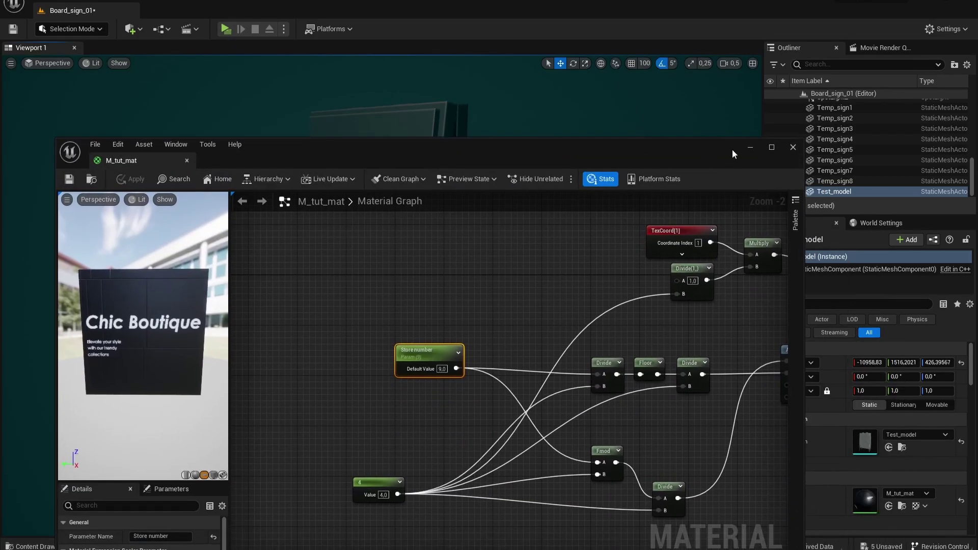
pyautogui.click(770, 148)
# Add a Lerp node above the sign-text texture sample and wire the texture's RGB output into its Alpha input
pyautogui.scroll(-3, 778, 225)
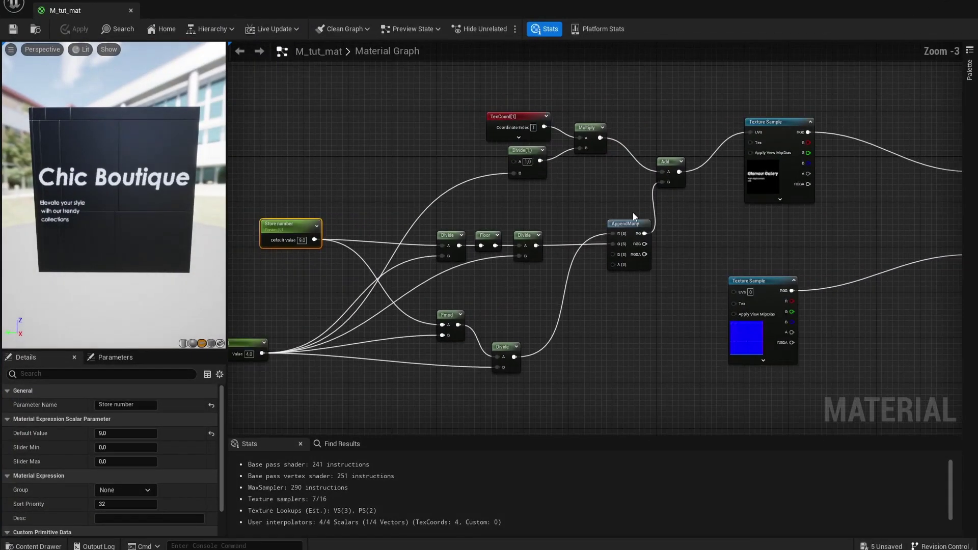
pyautogui.moveTo(778, 225); pyautogui.dragTo(541, 234, button='right')
pyautogui.scroll(2, 541, 233)
pyautogui.moveTo(568, 133); pyautogui.dragTo(592, 190, button='right')
pyautogui.scroll(2, 479, 251)
pyautogui.moveTo(479, 250); pyautogui.dragTo(449, 277)
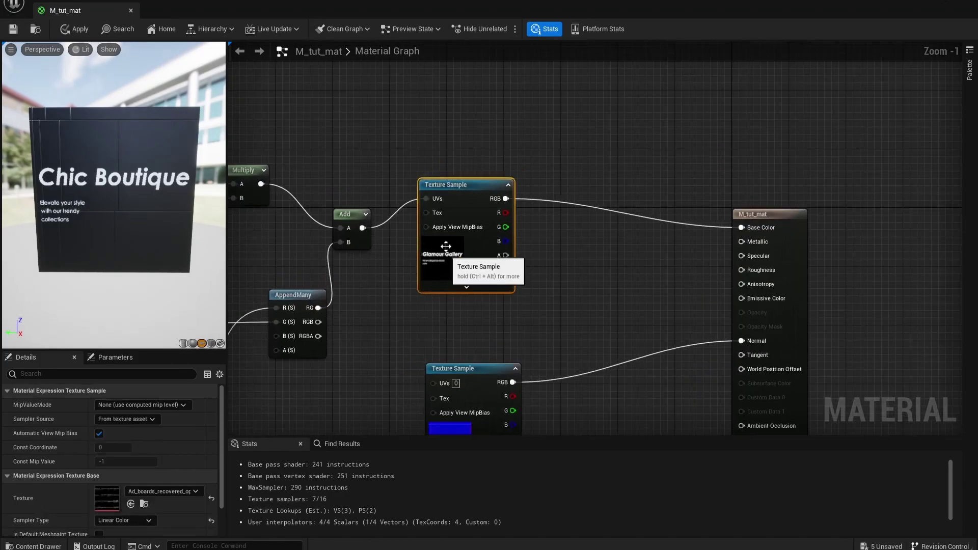
pyautogui.click(572, 124)
pyautogui.moveTo(554, 146); pyautogui.dragTo(559, 194, button='right')
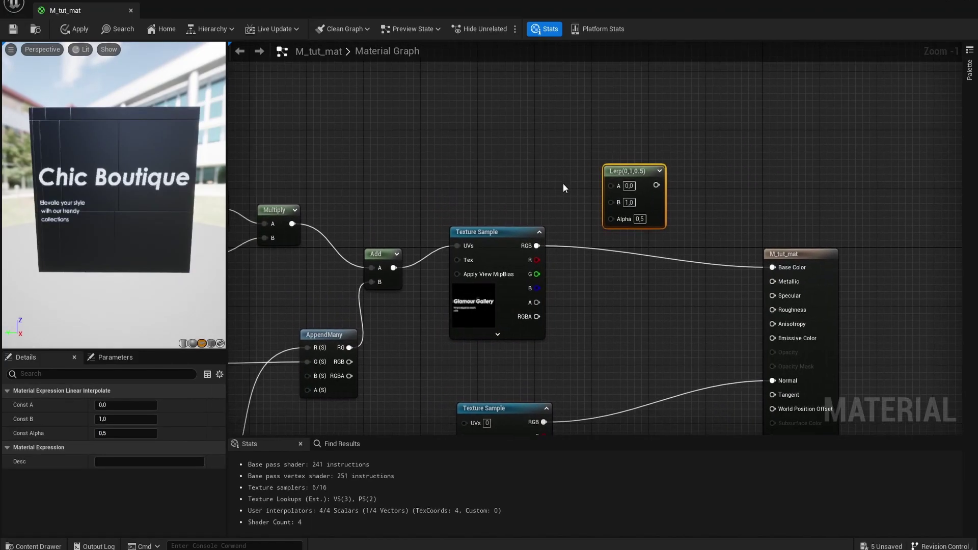
pyautogui.moveTo(535, 246); pyautogui.dragTo(611, 219)
pyautogui.moveTo(632, 171); pyautogui.dragTo(649, 106)
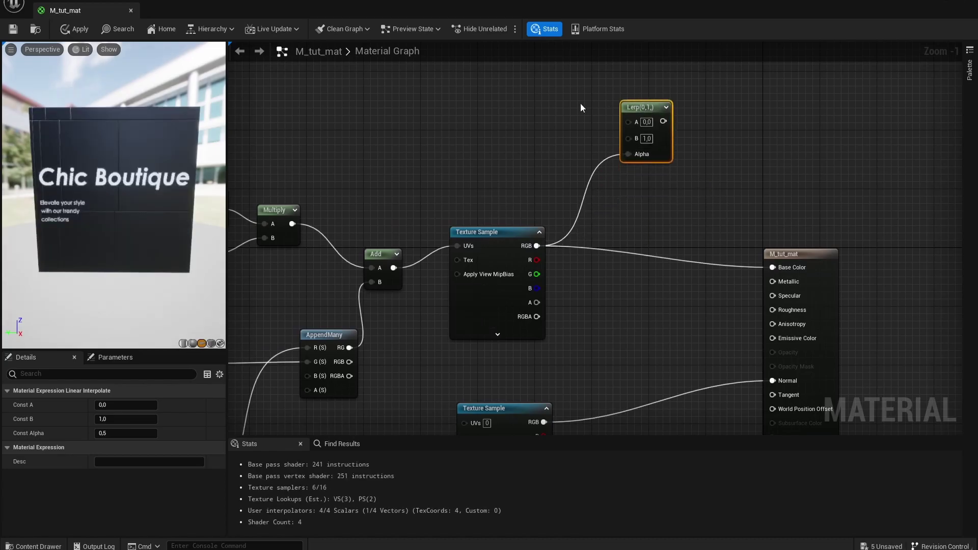
# Add two Constant3Vector nodes above the sign-text texture sample and arrange them one above the other
pyautogui.press('3')
pyautogui.click(469, 88)
pyautogui.moveTo(490, 148); pyautogui.dragTo(410, 104)
pyautogui.moveTo(456, 120); pyautogui.dragTo(502, 217, button='right')
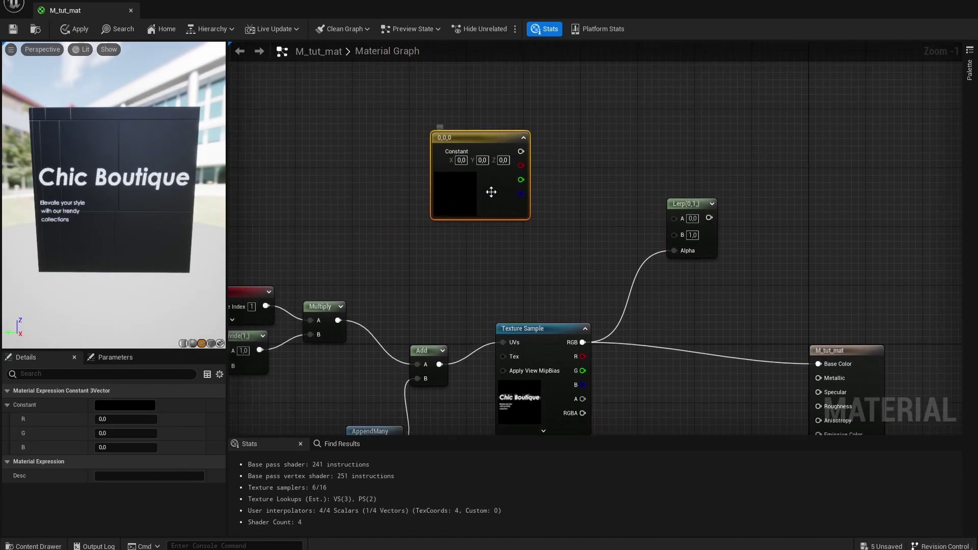
pyautogui.moveTo(491, 192); pyautogui.dragTo(482, 99)
pyautogui.press('3')
pyautogui.click(465, 181)
pyautogui.moveTo(533, 219); pyautogui.dragTo(499, 200)
# Set the upper Constant3Vector's color to blue with R 0.055859, G 0.061994 and B 0.307292
pyautogui.click(463, 107)
pyautogui.click(122, 405)
pyautogui.click(204, 341)
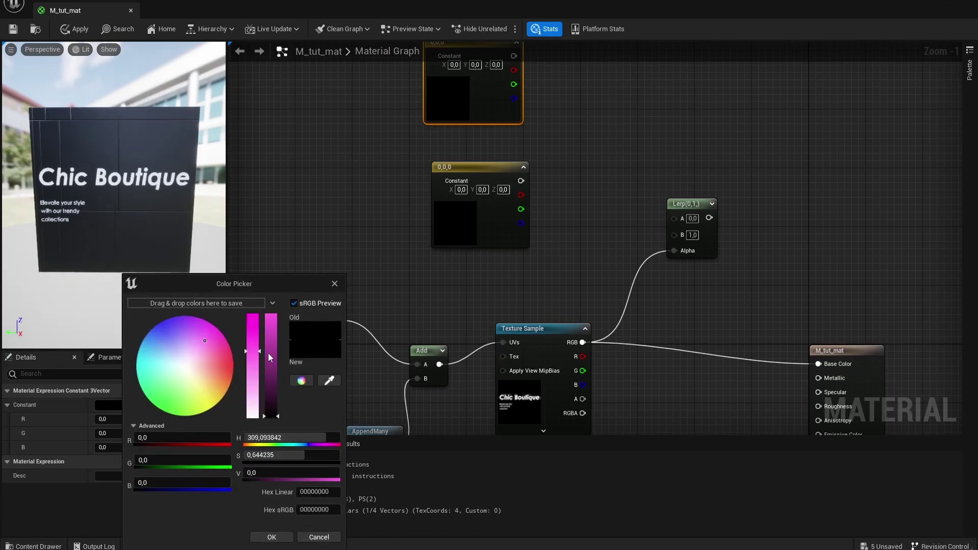
pyautogui.moveTo(269, 354); pyautogui.dragTo(270, 385)
pyautogui.moveTo(209, 352); pyautogui.dragTo(164, 331)
pyautogui.click(272, 536)
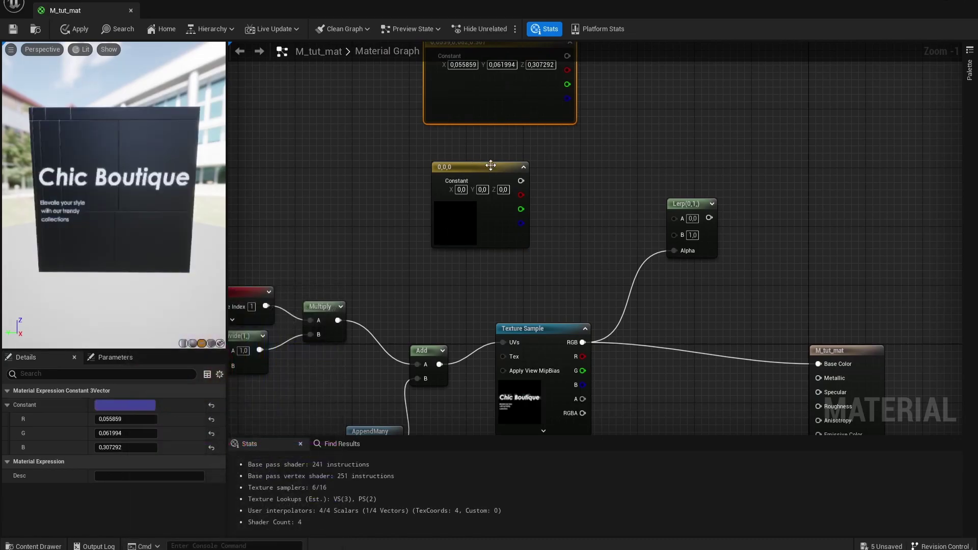
# Wire the blue constant into Lerp's A and the black one into B, and set the black constant to green (0.026123, 0.244792, 0.129439)
pyautogui.moveTo(506, 171); pyautogui.dragTo(506, 199, button='right')
pyautogui.moveTo(566, 85); pyautogui.dragTo(673, 261)
pyautogui.click(501, 201)
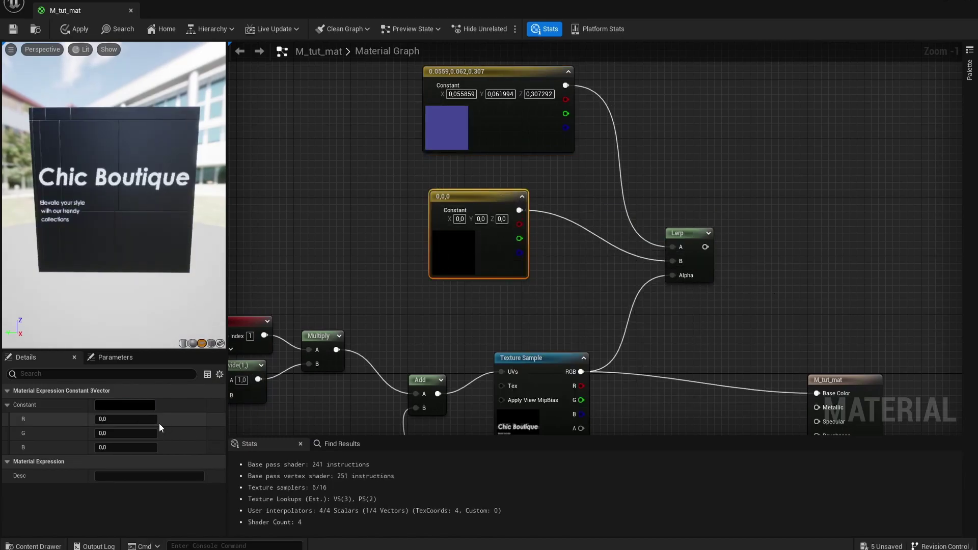
pyautogui.click(138, 406)
pyautogui.moveTo(217, 391); pyautogui.dragTo(164, 390)
pyautogui.moveTo(287, 415); pyautogui.dragTo(288, 391)
pyautogui.click(289, 537)
# Wire the Lerp output into the material's Base Color and save the material
pyautogui.moveTo(705, 247); pyautogui.dragTo(816, 393)
pyautogui.click(13, 29)
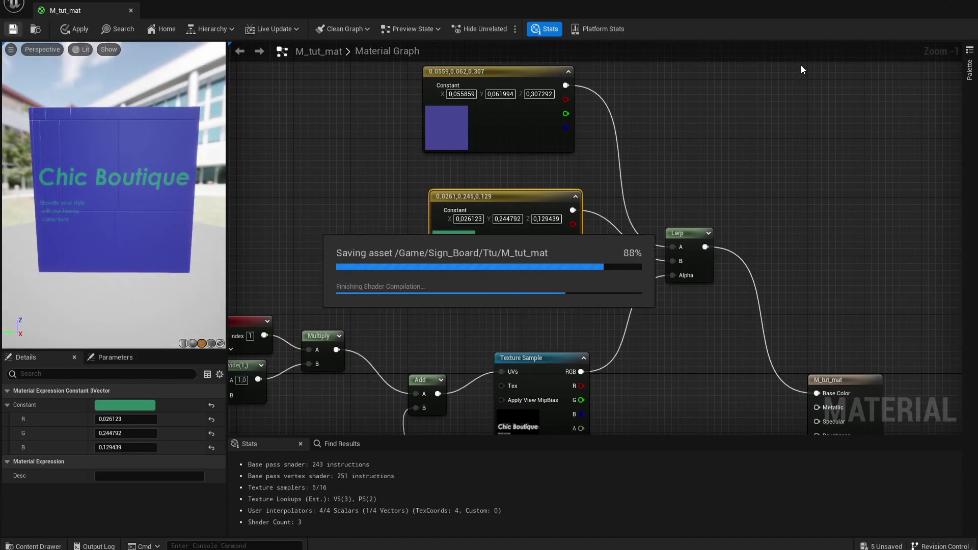
# Move the material editor window aside and examine the recolored board in the level viewport from above and close up
pyautogui.moveTo(579, 5); pyautogui.dragTo(574, 386)
pyautogui.moveTo(381, 219); pyautogui.dragTo(510, 273, button='right')
pyautogui.scroll(3, 417, 239)
pyautogui.moveTo(397, 196)
pyautogui.mouseDown(button='right')
pyautogui.moveTo(398, 179)
pyautogui.moveTo(397, 214)
pyautogui.mouseUp(button='right')
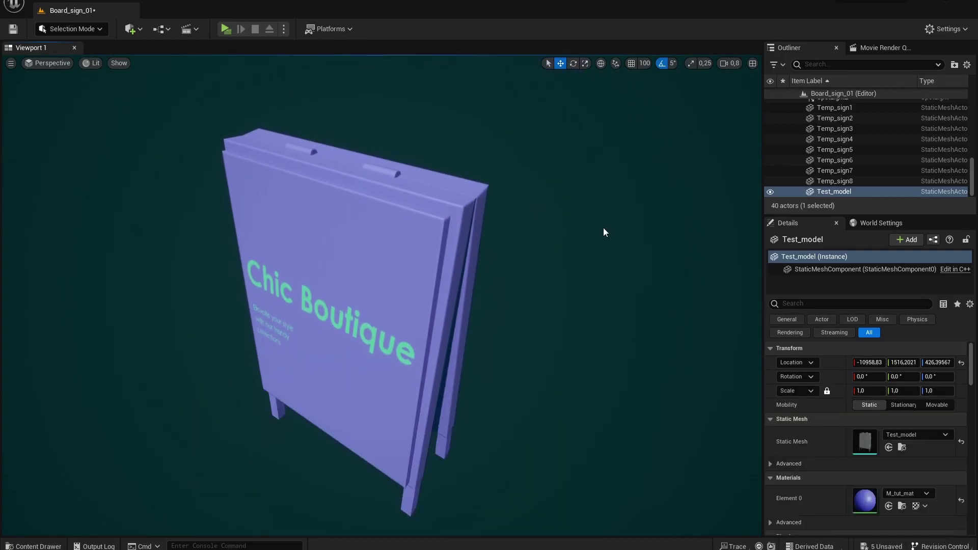